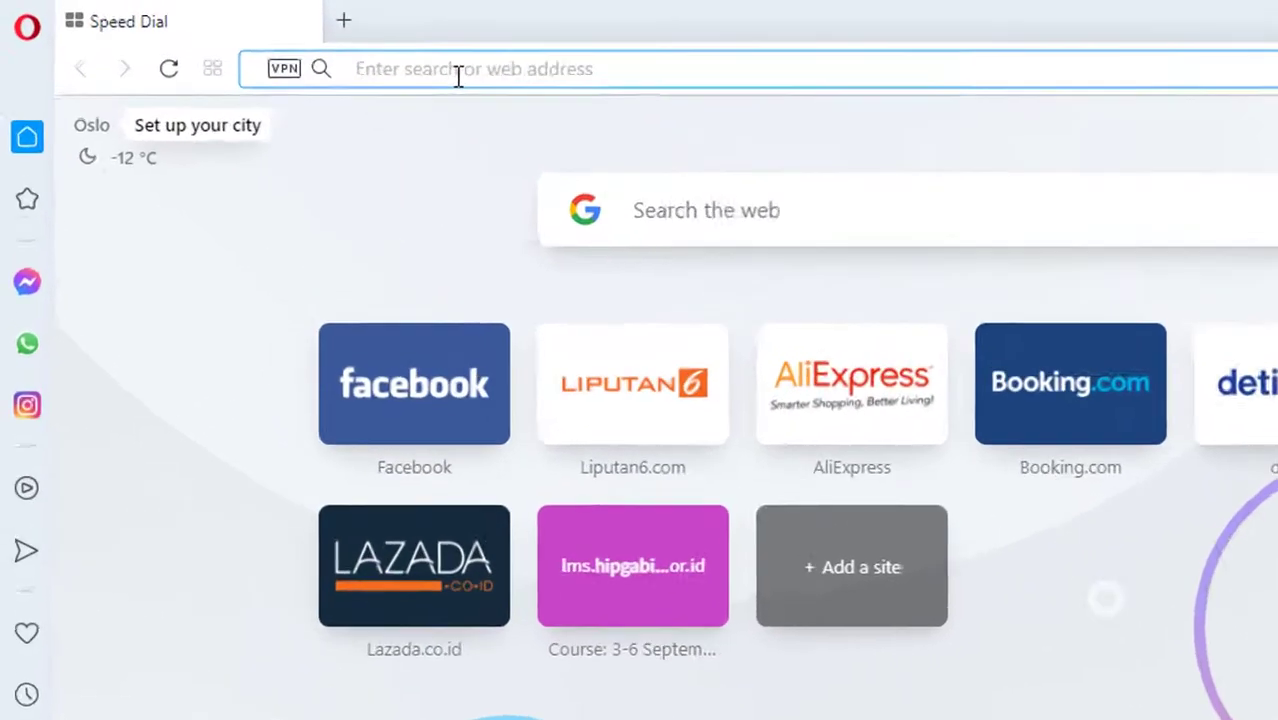
Open ktki.kemkes.go.id in Opera from the 'ktk' address-bar suggestion
click(331, 52)
text(ktk)
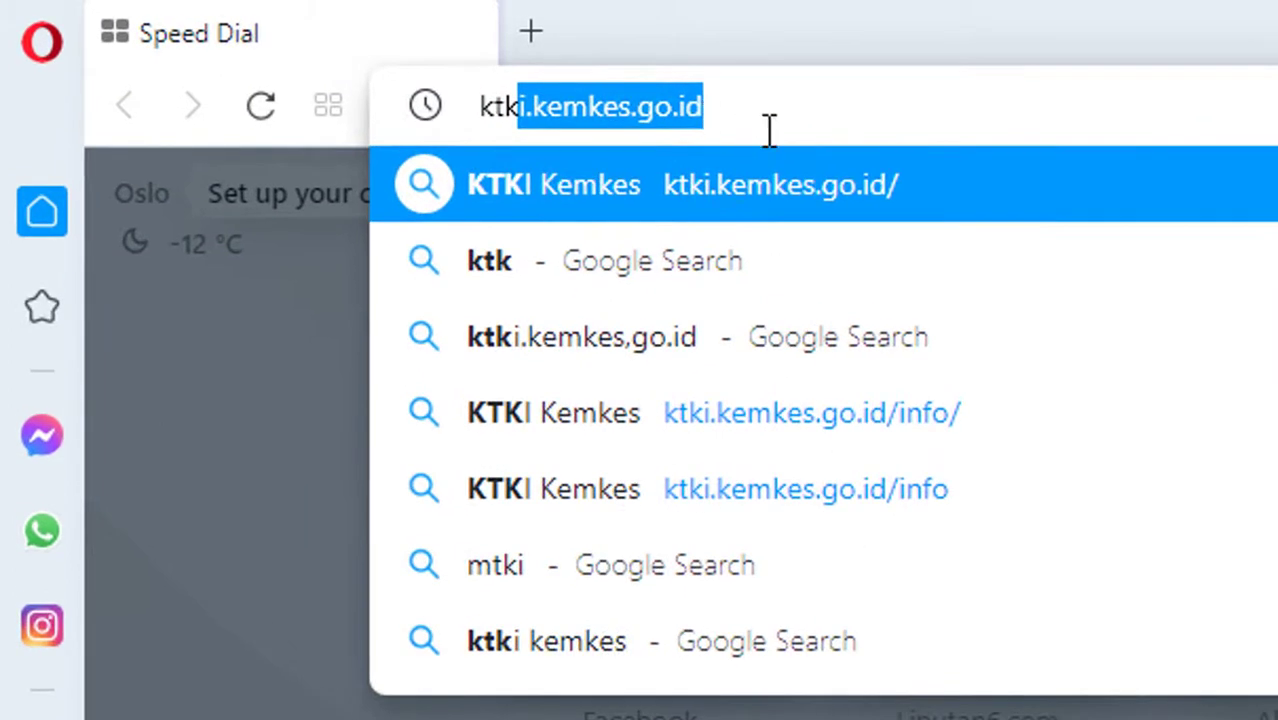
click(940, 189)
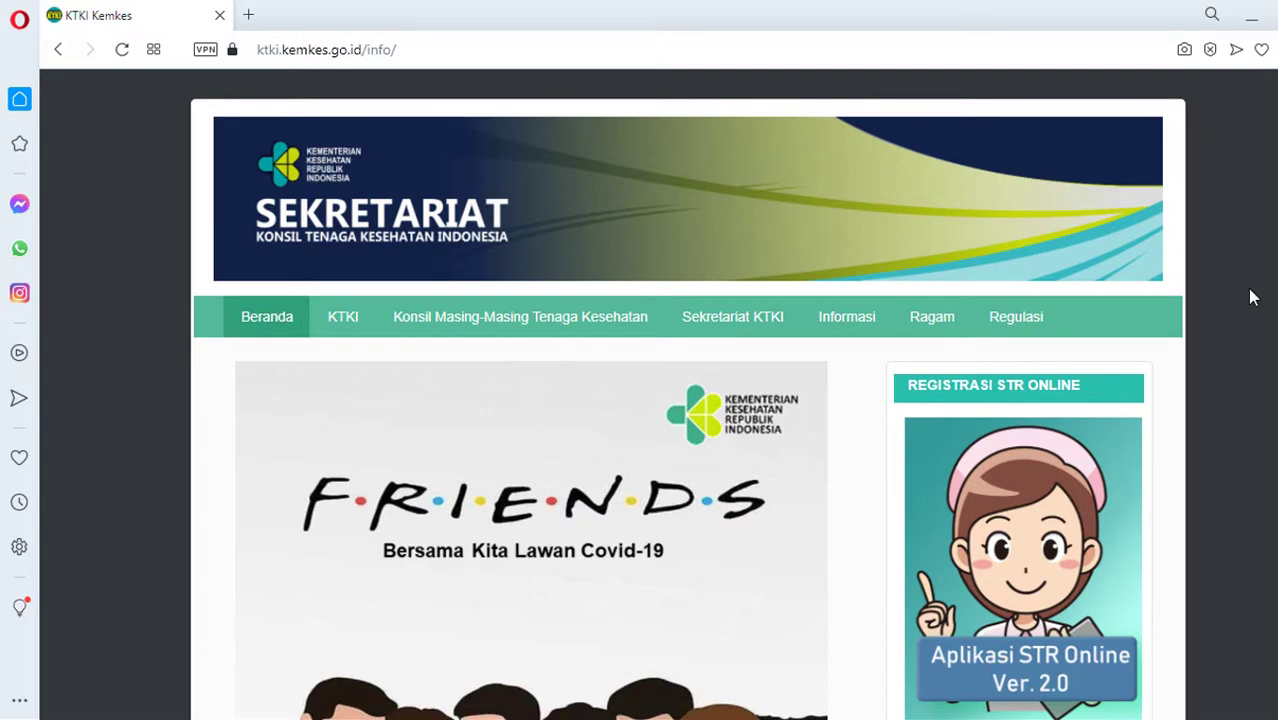
Open the 'Aplikasi STR Online Ver. 2.0' application under Registrasi STR Online and view its notice
scroll(1250, 297, down, 2)
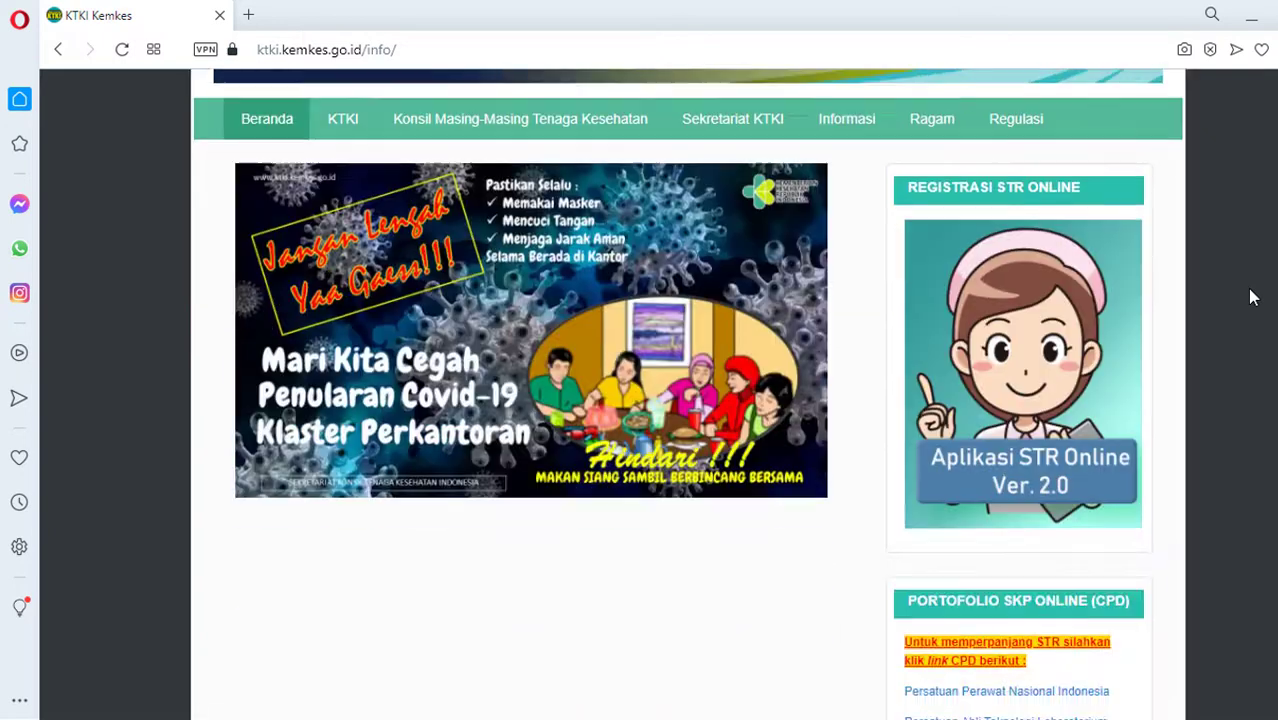
click(1019, 354)
scroll(644, 287, down, 2)
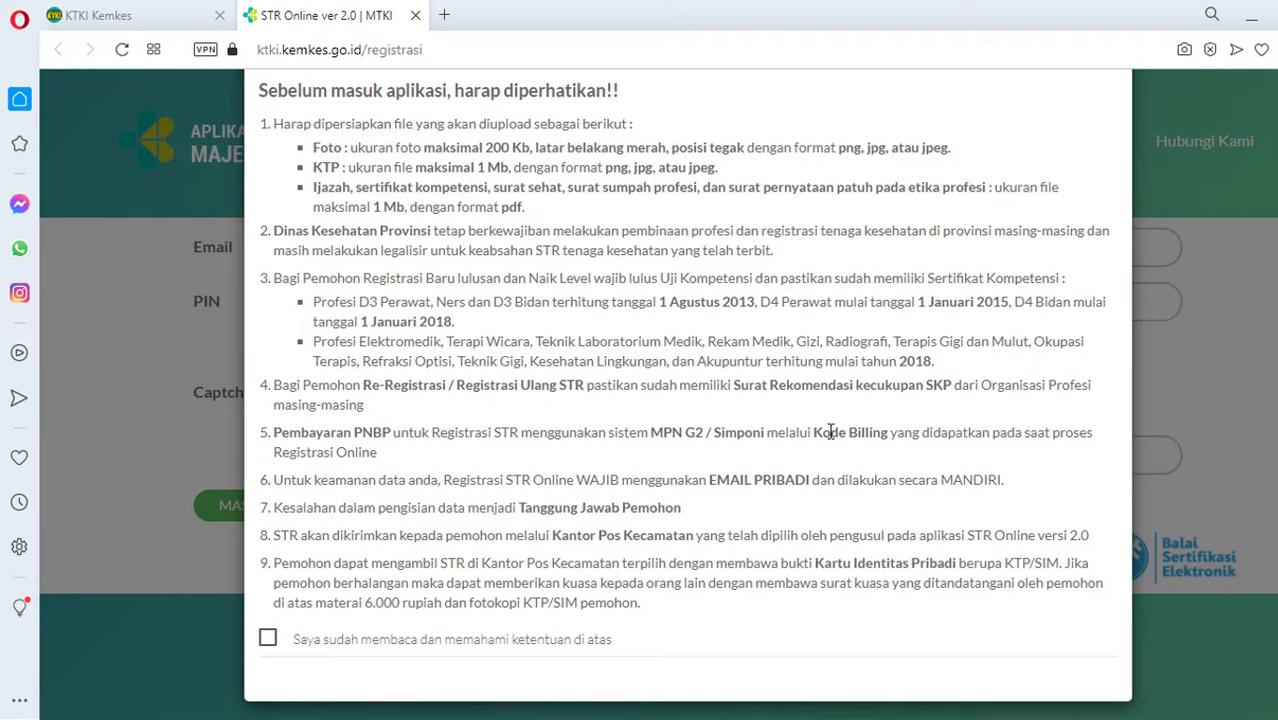
Highlight 'Kode Billing' in point 5 and tick 'Saya sudah membaca dan memahami ketentuan di atas'
drag(814, 432, 891, 440)
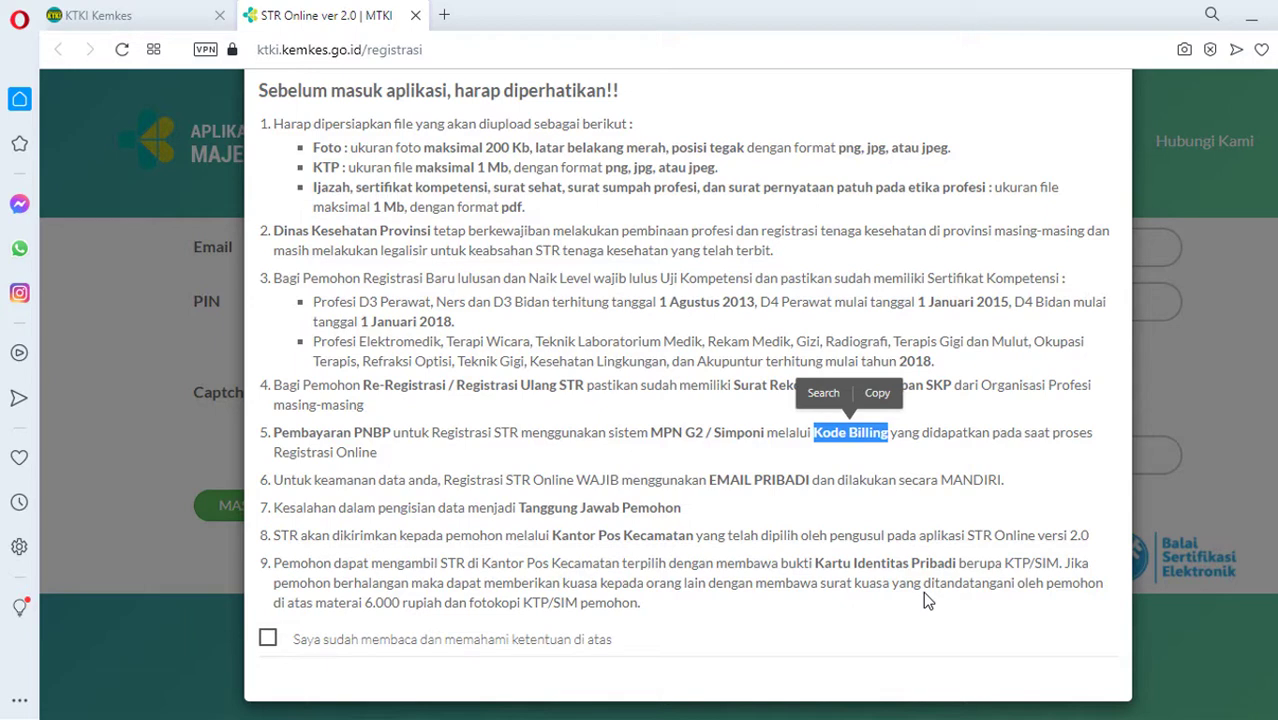
click(272, 643)
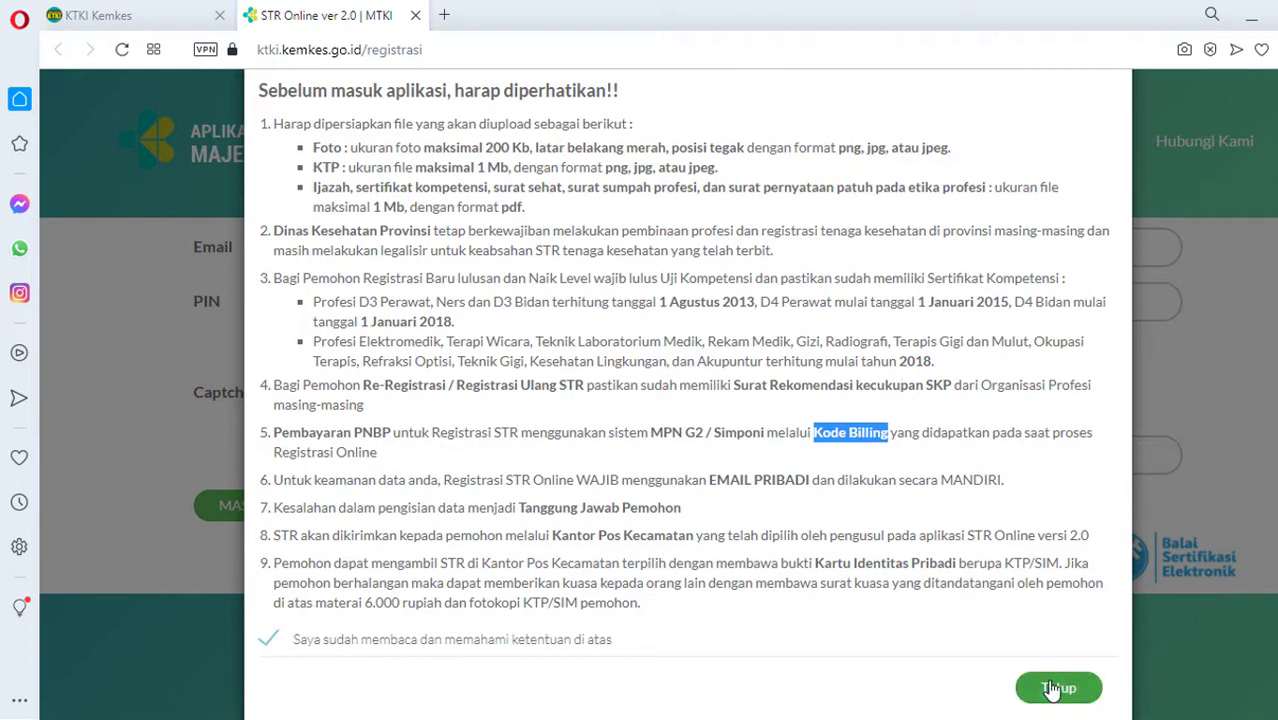
Close the notice with Tutup and paste the saved email address into the Email field
click(1059, 690)
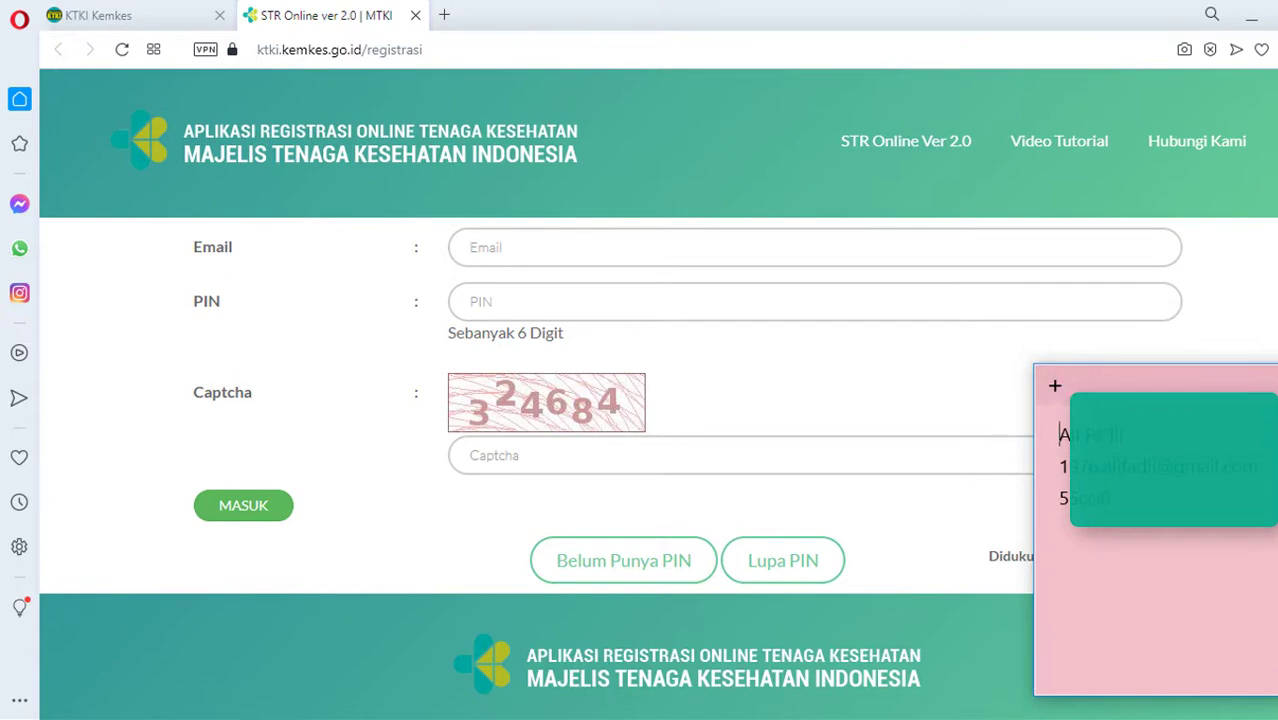
drag(1059, 466, 1070, 466)
click(571, 257)
key(ctrl+v)
click(797, 320)
Paste the saved PIN from the note into the PIN field and enter the displayed captcha
key(alt+Tab)
click(1050, 501)
drag(1050, 501, 1072, 498)
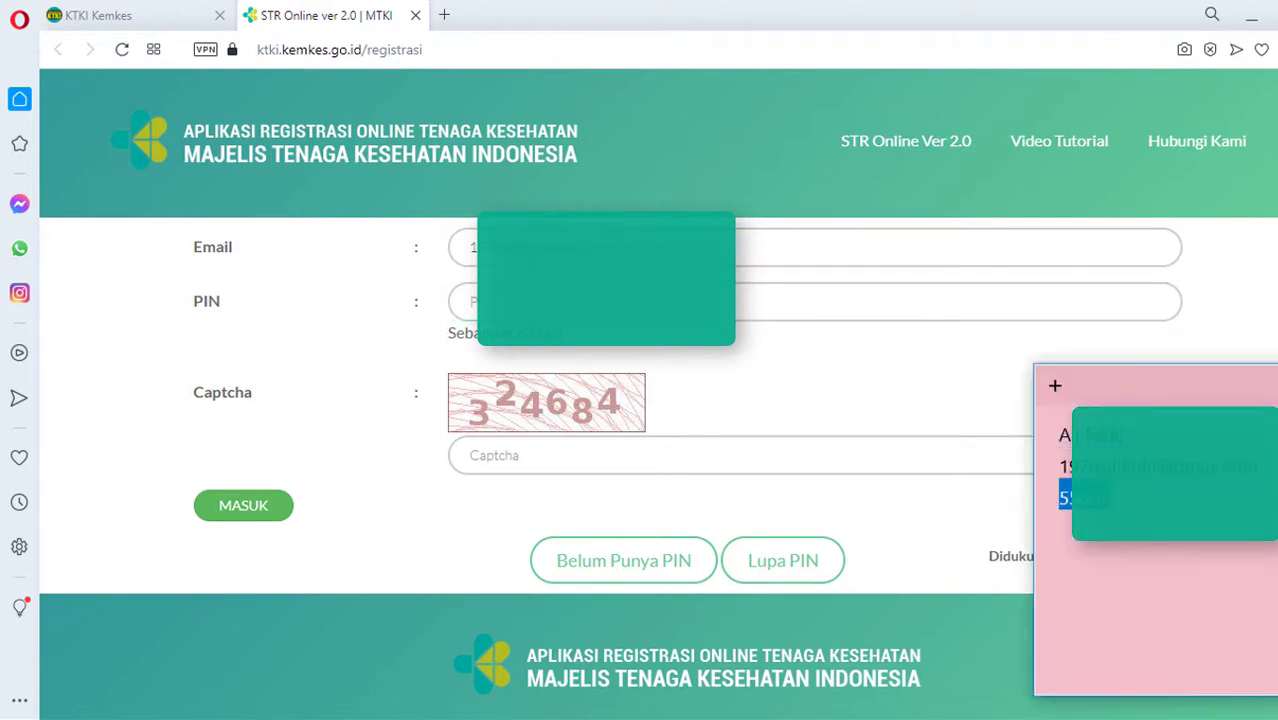
key(alt+Tab)
key(ctrl+v)
click(667, 460)
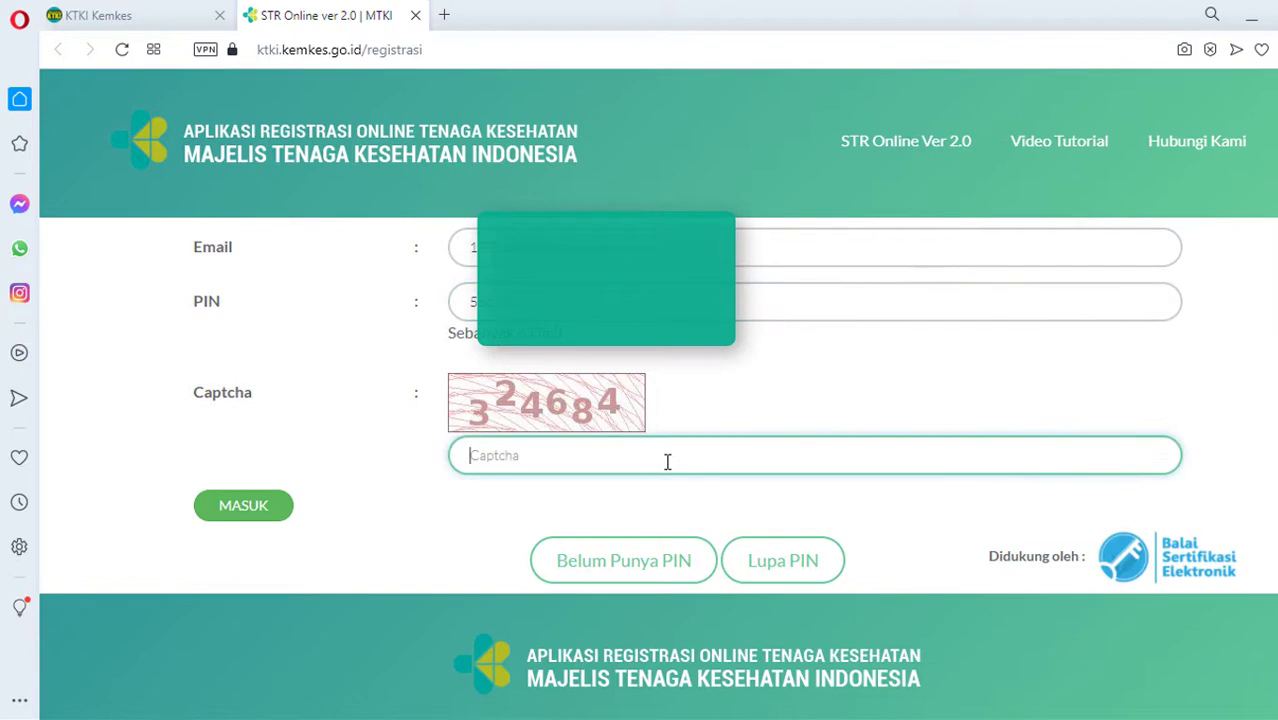
text(324684)
Log in, try Registrasi Ulang, then return to the main service menu with Kembali
click(240, 512)
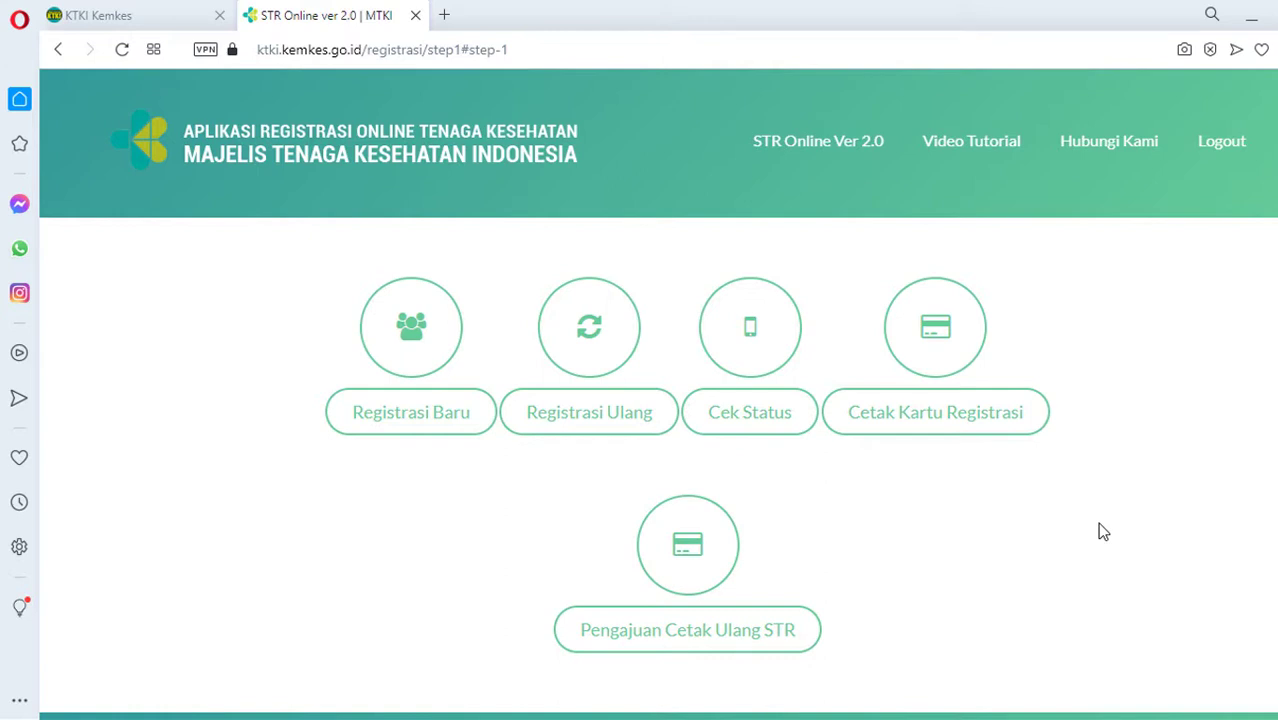
click(601, 424)
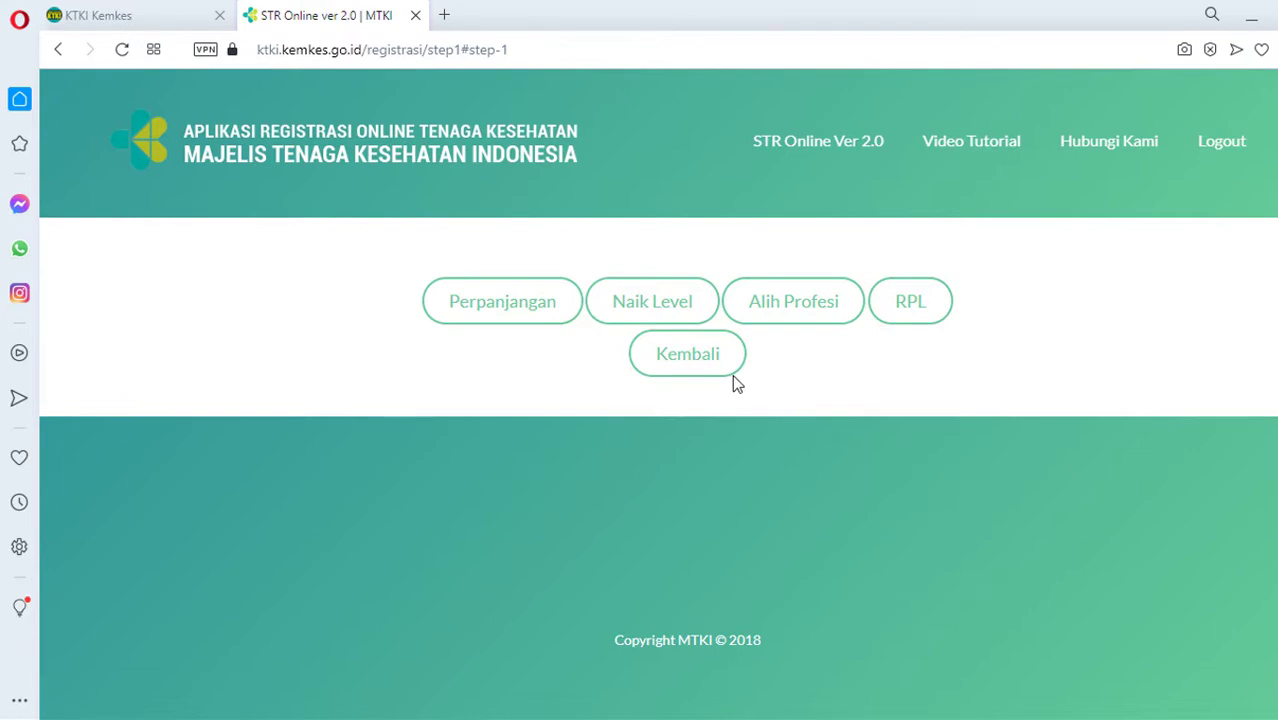
click(705, 375)
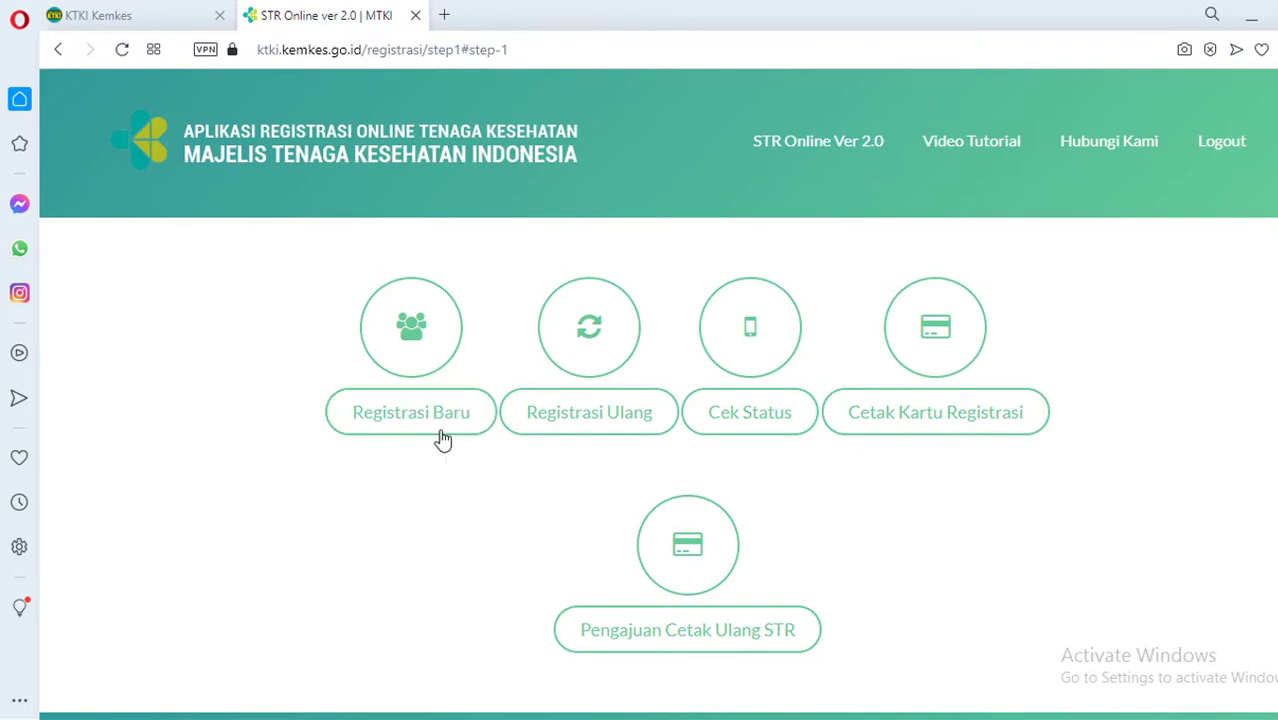
Choose Registrasi Baru to reach the graduate-year choice of a new STR registration
click(429, 429)
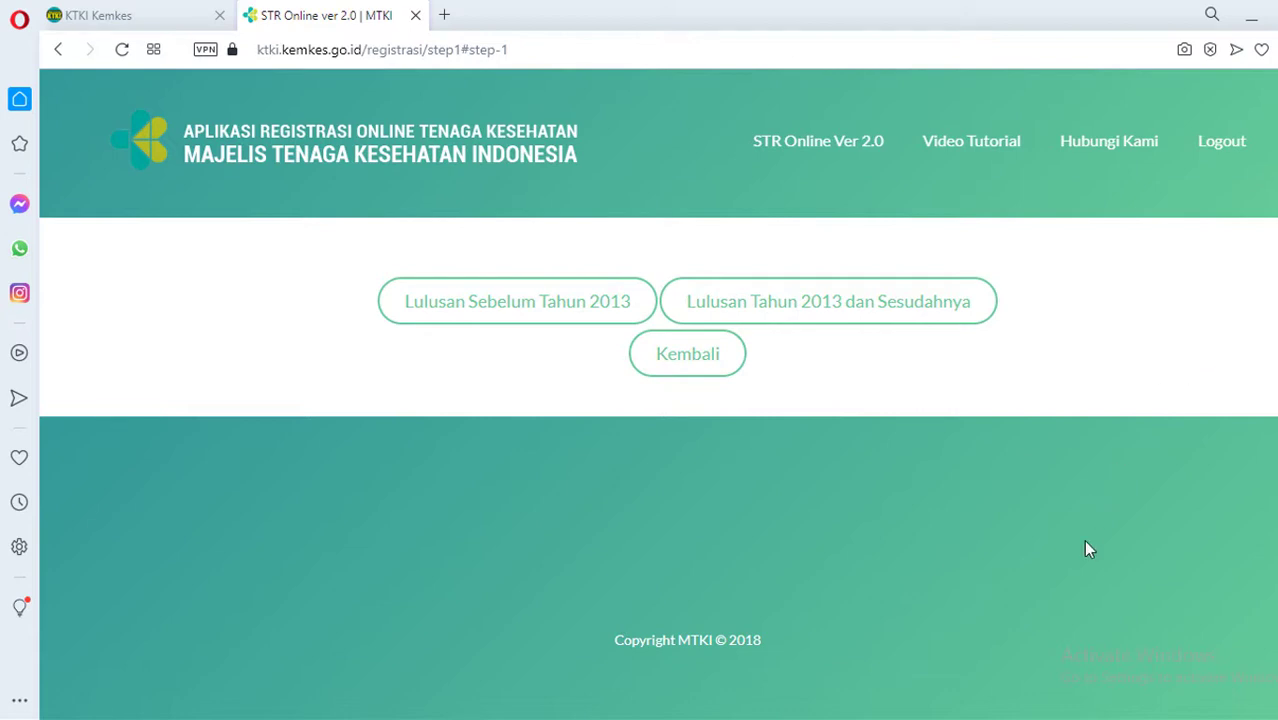
Choose Lulusan Tahun 2013 dan Sesudahnya, STIKES Dirgahayu Samarinda, and programme 14401 - Keperawatan
click(877, 322)
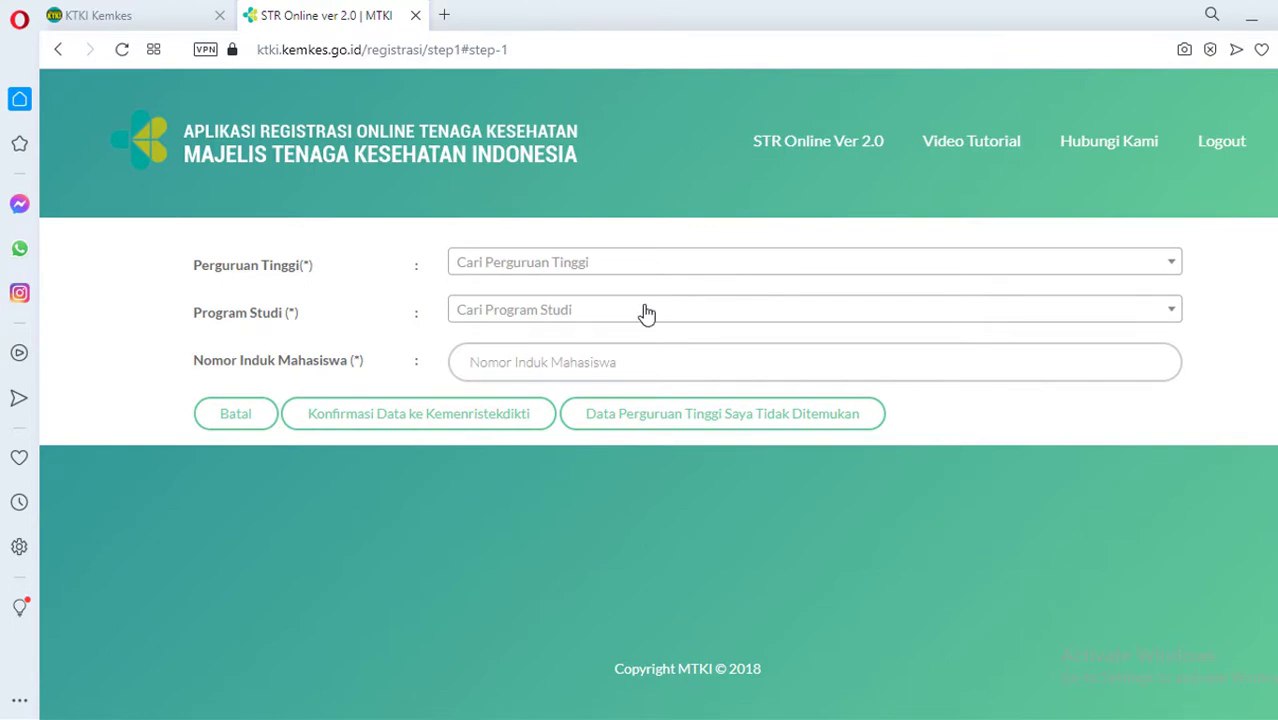
click(643, 271)
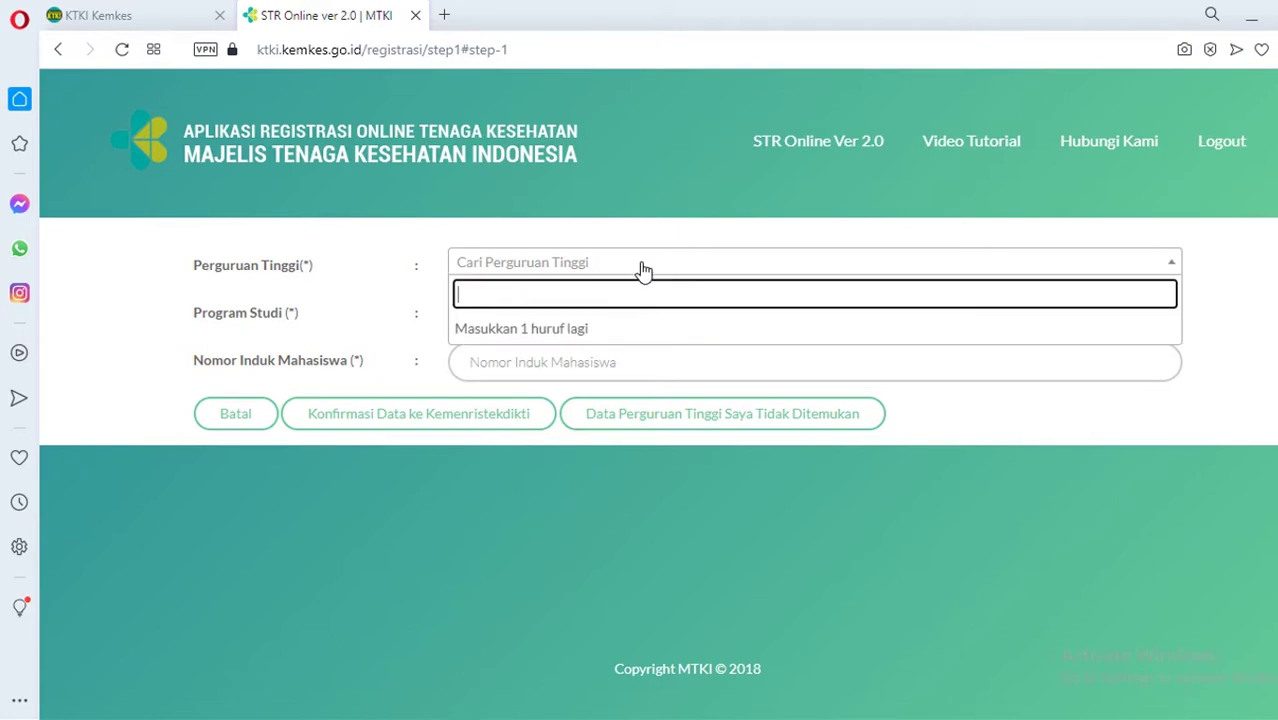
text(dirga)
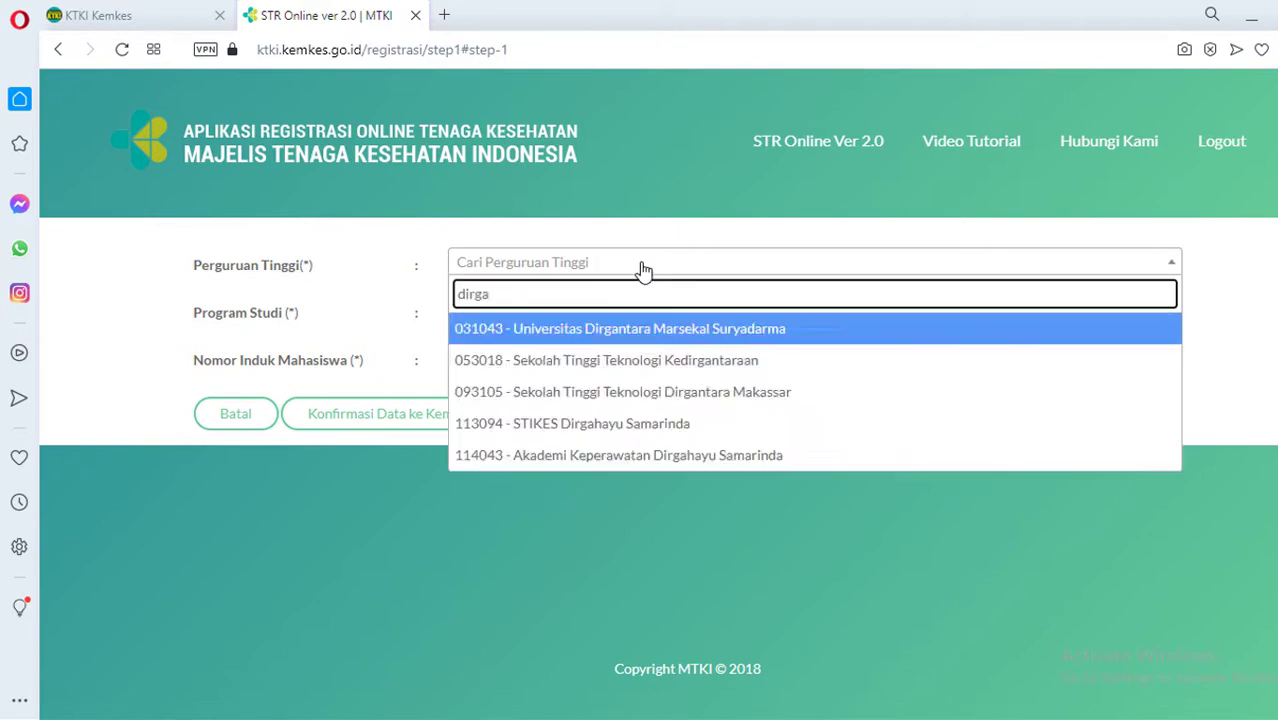
click(644, 425)
click(548, 312)
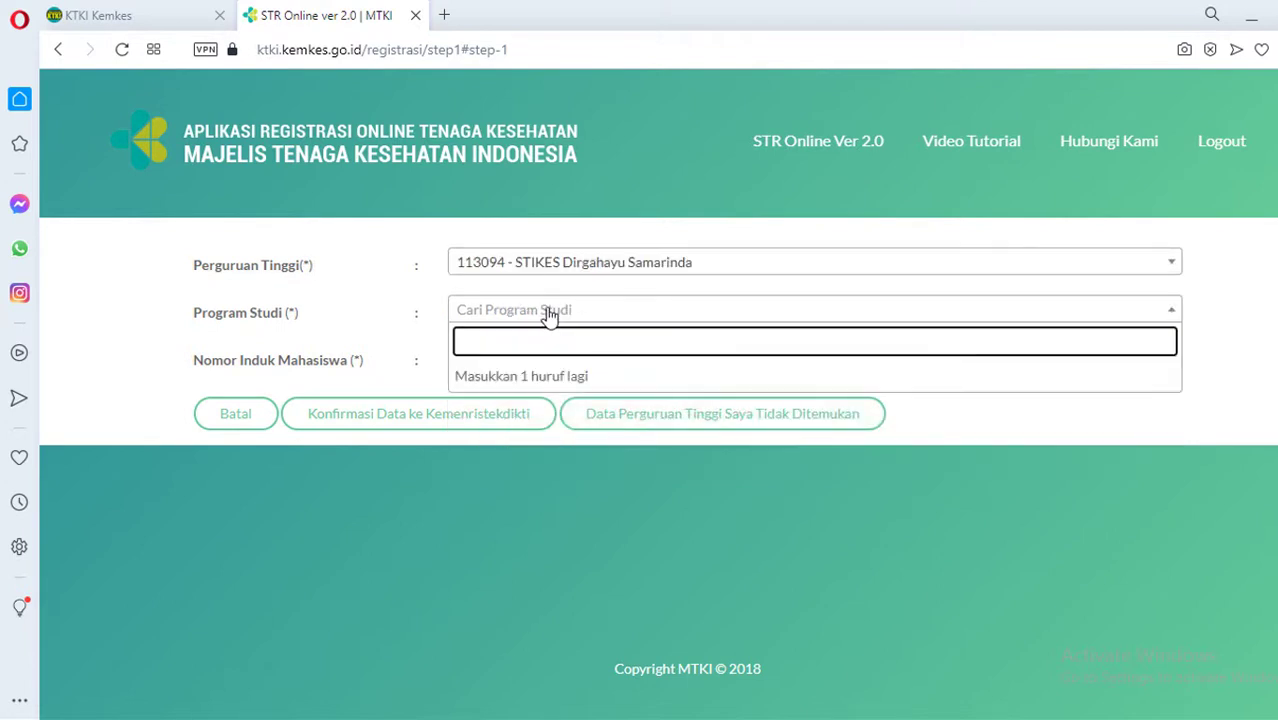
text(kepe)
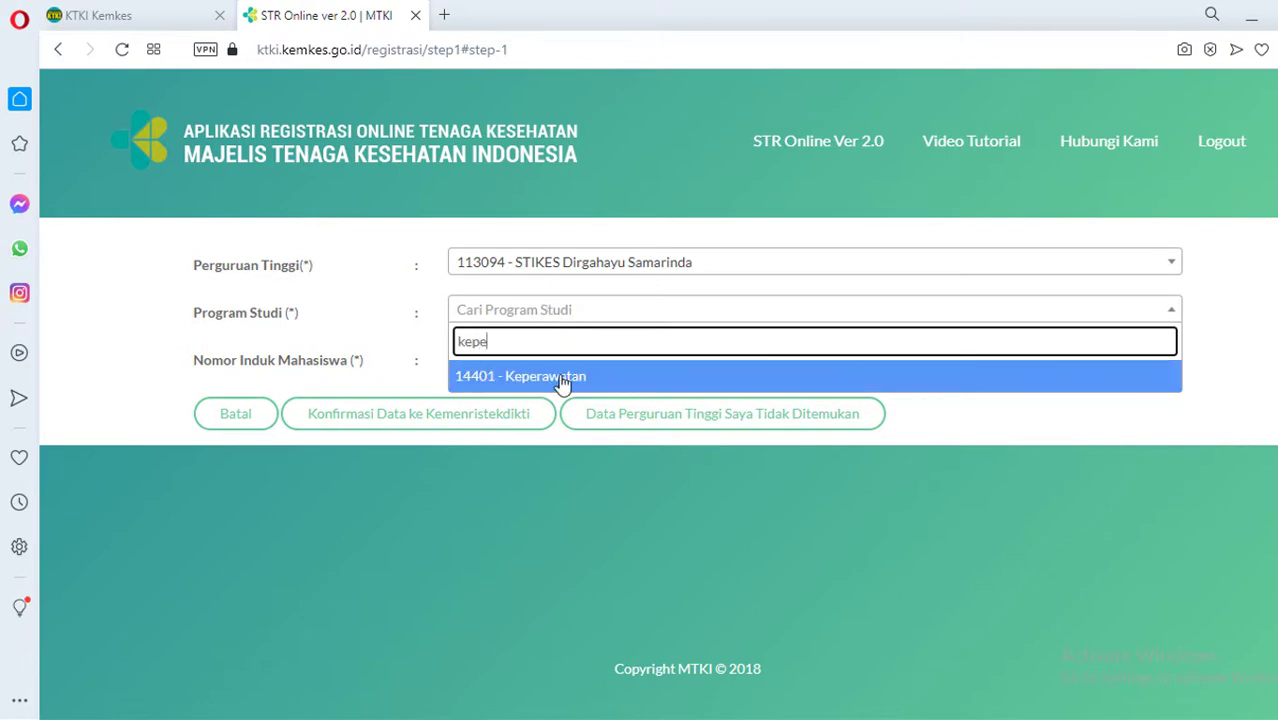
click(563, 378)
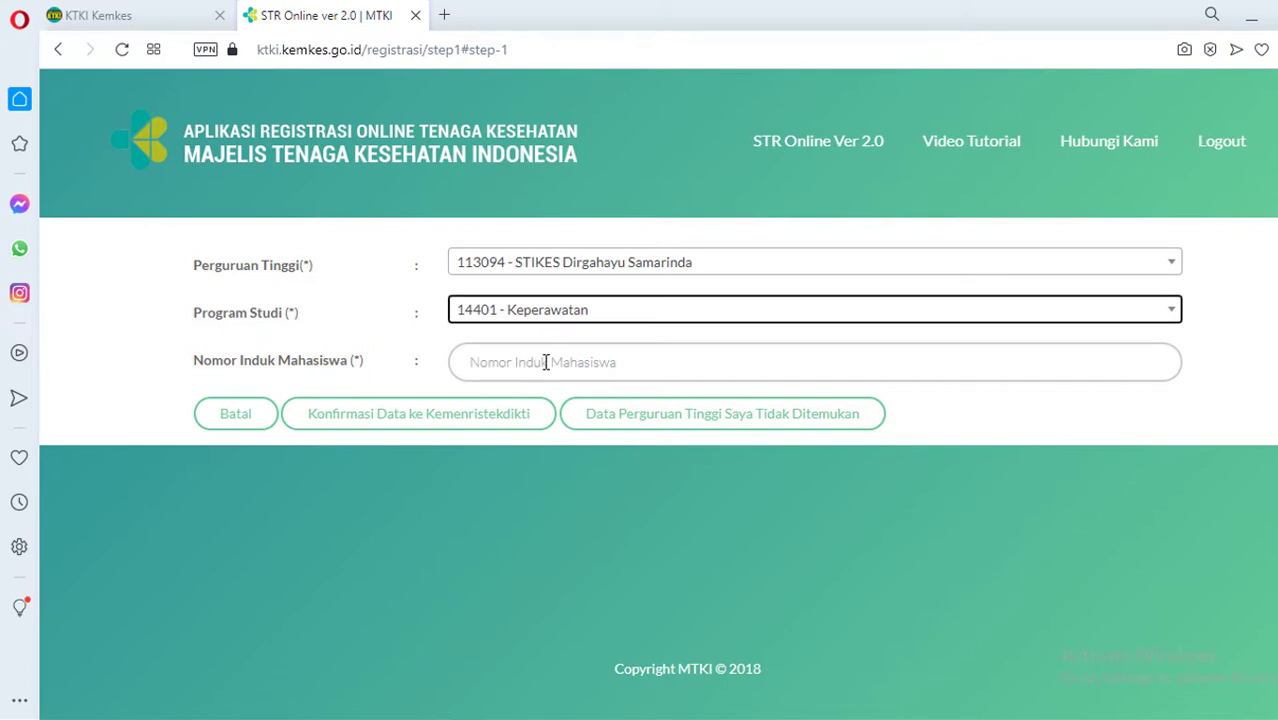
click(362, 719)
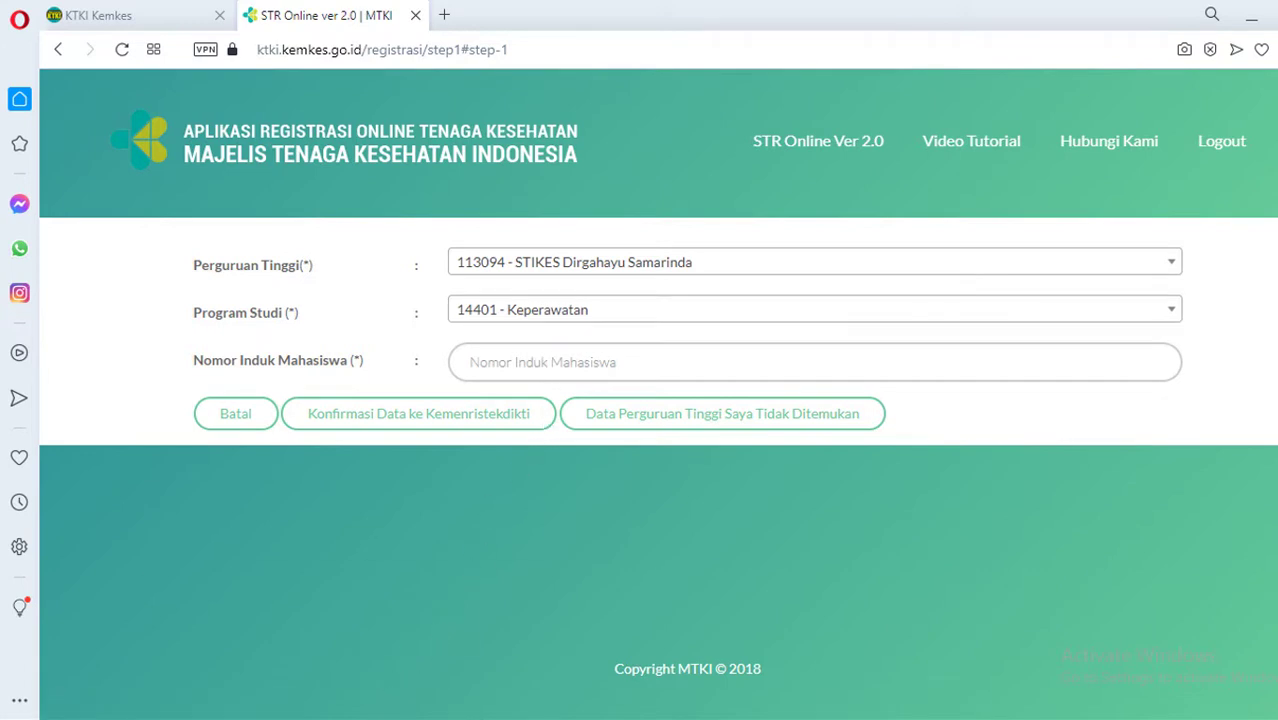
Preview Upload Izajah + Ket RPL in the applicant's upload folder and open it in Foxit Reader
click(449, 665)
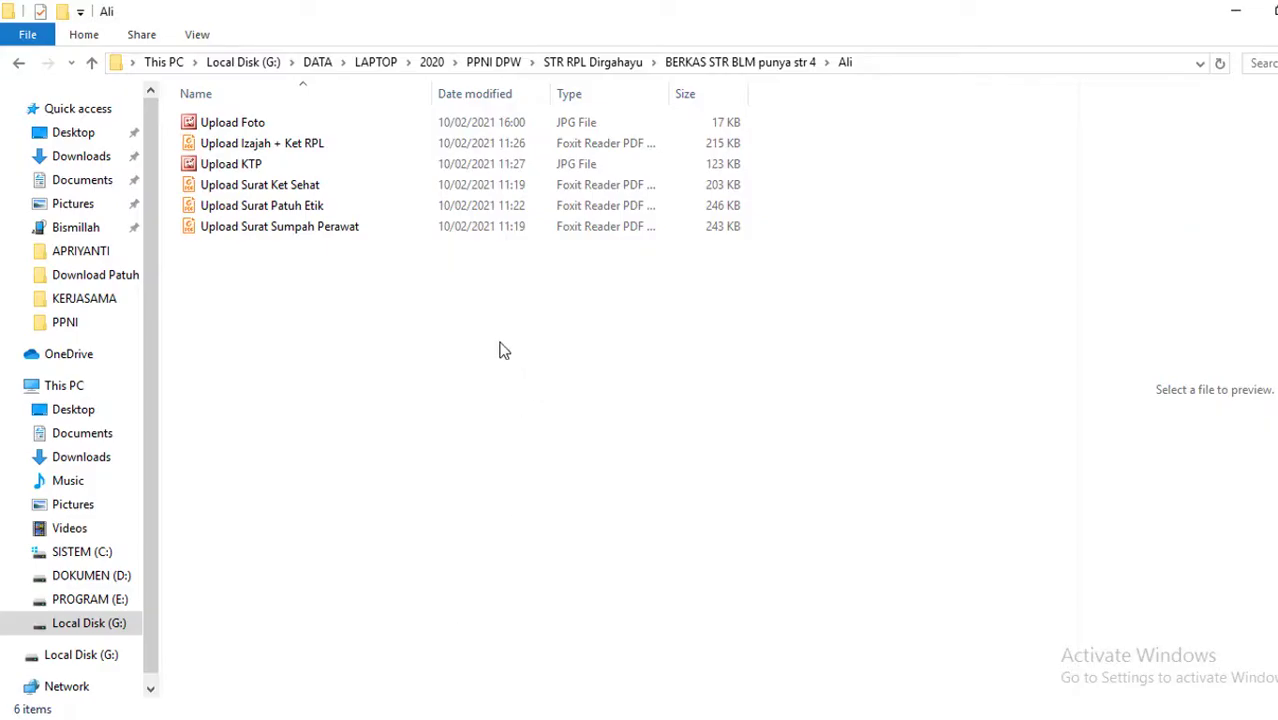
click(266, 123)
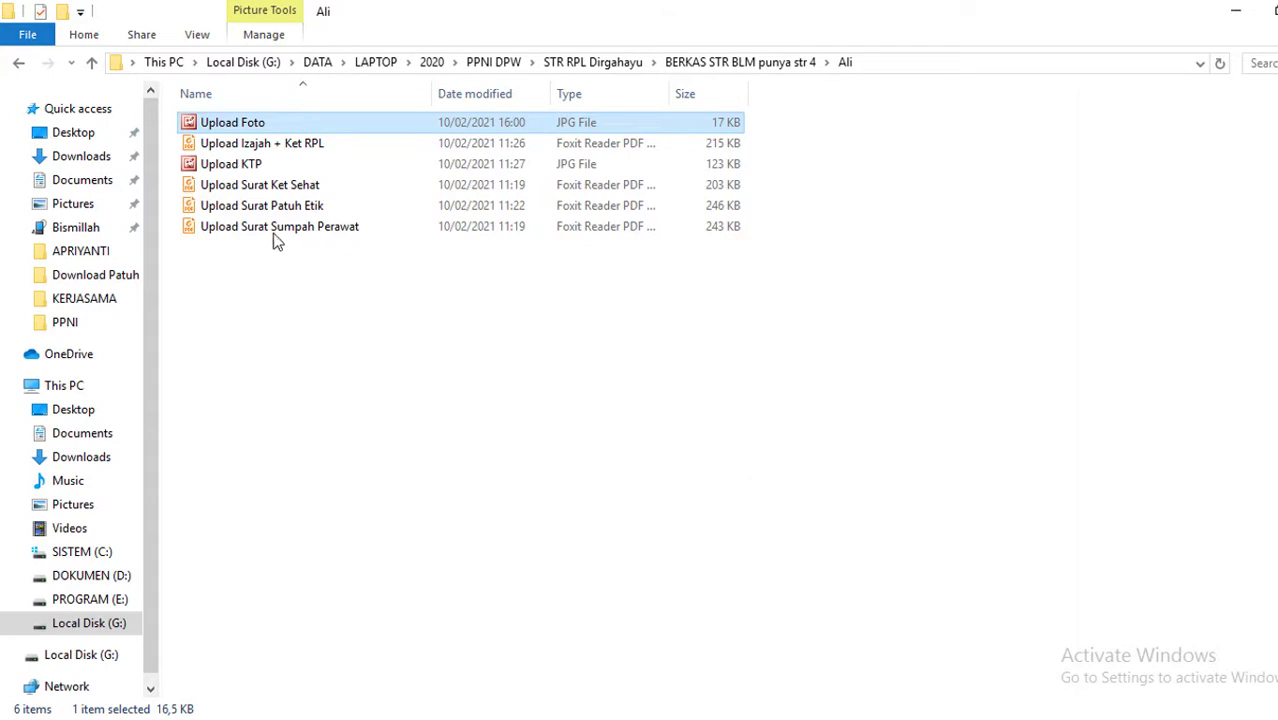
click(270, 145)
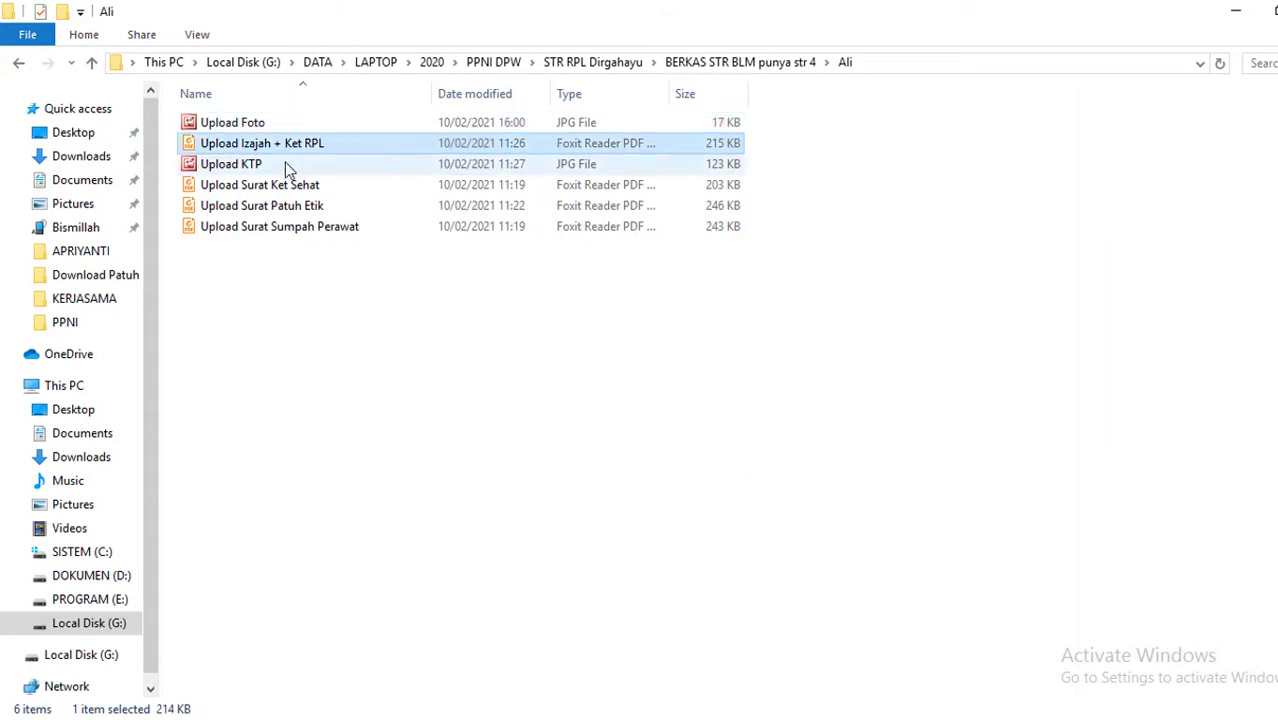
click(310, 268)
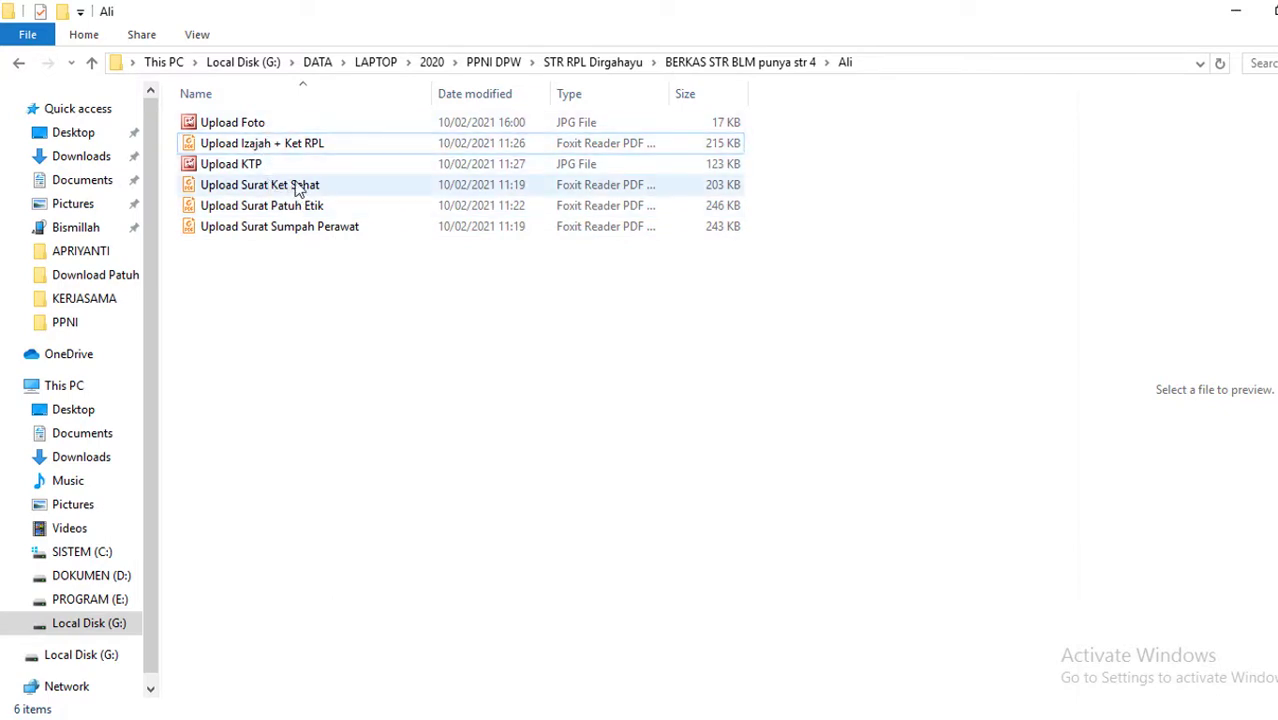
click(295, 146)
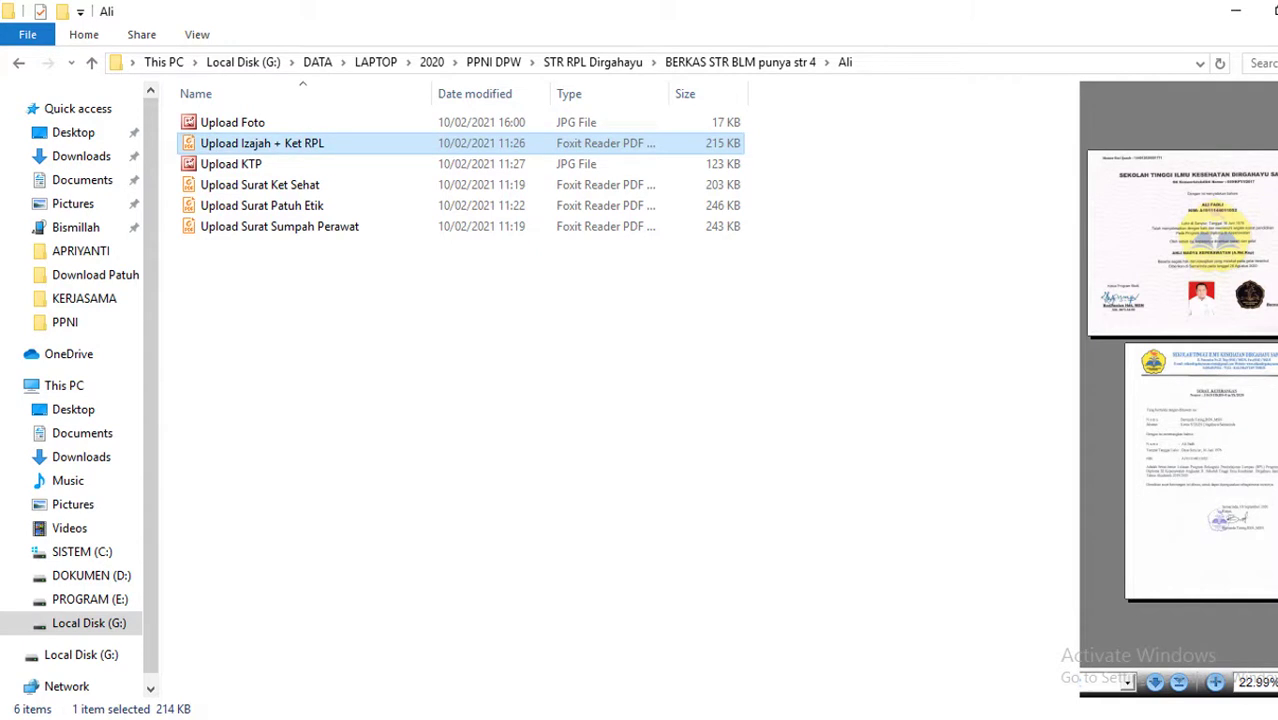
click(726, 719)
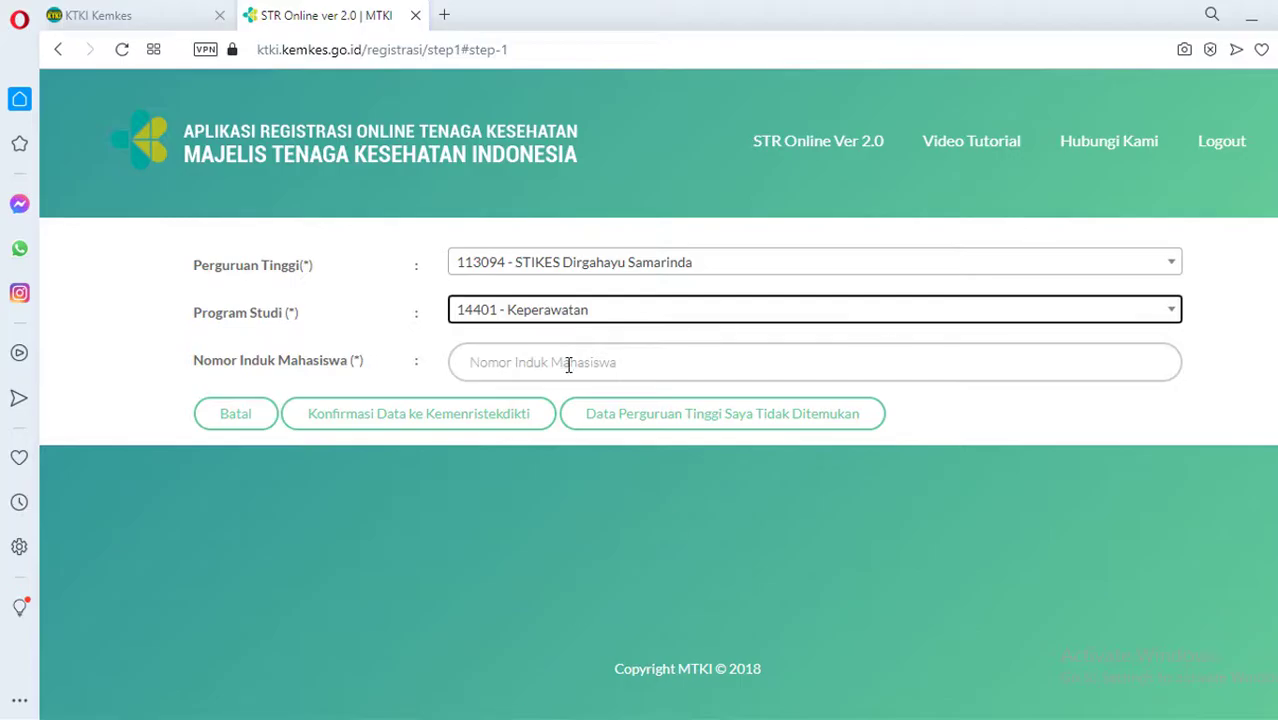
Check the diploma and start the Nomor Induk Mahasiswa entry with 'A19'
click(571, 362)
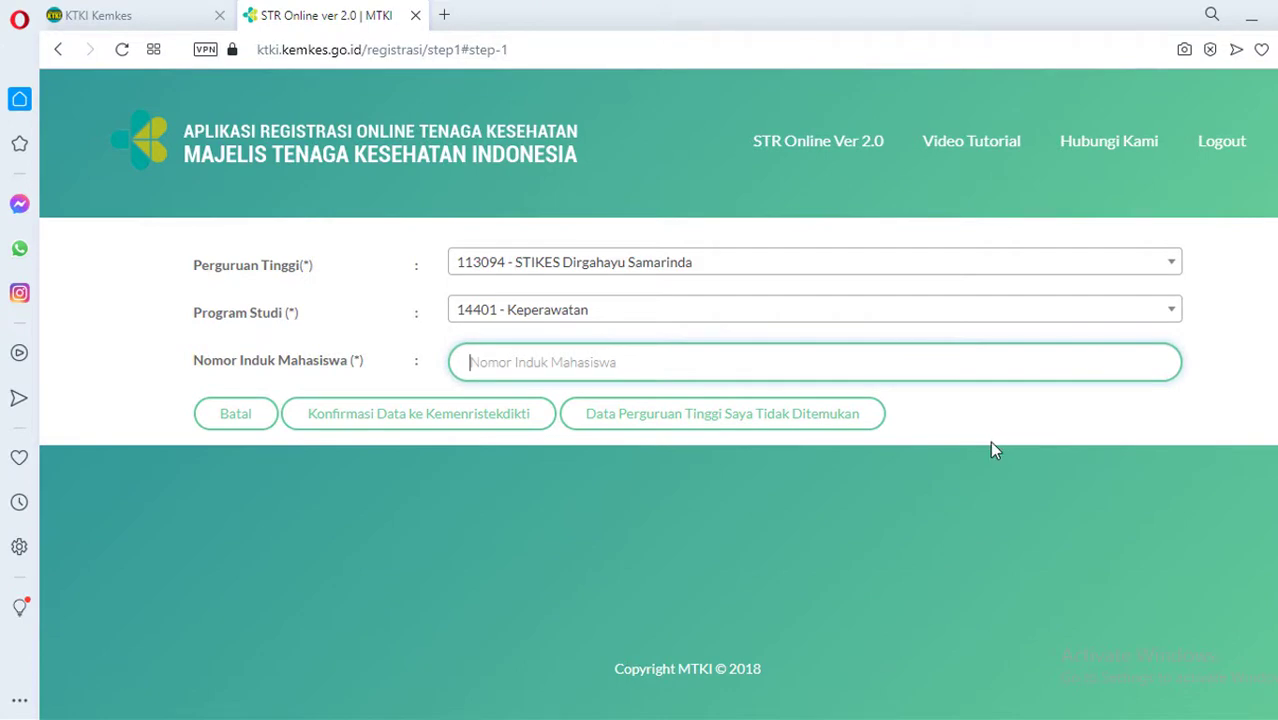
key(alt+Tab)
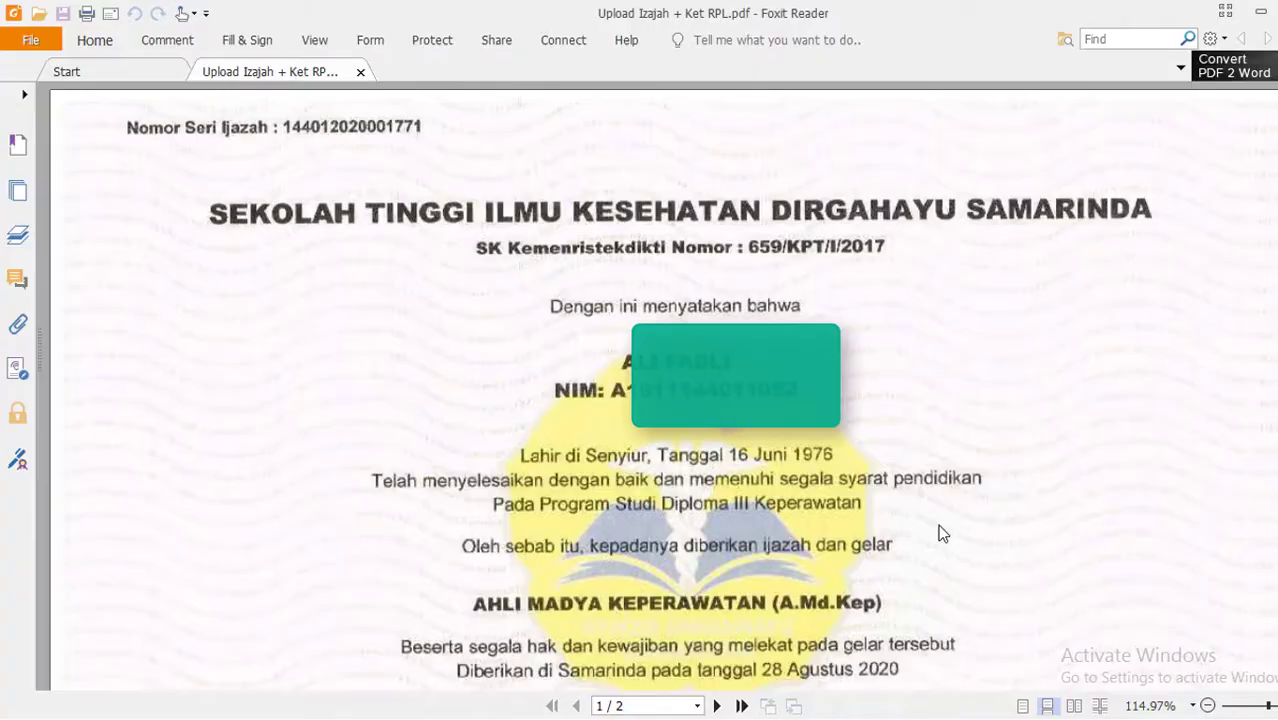
key(alt+Tab)
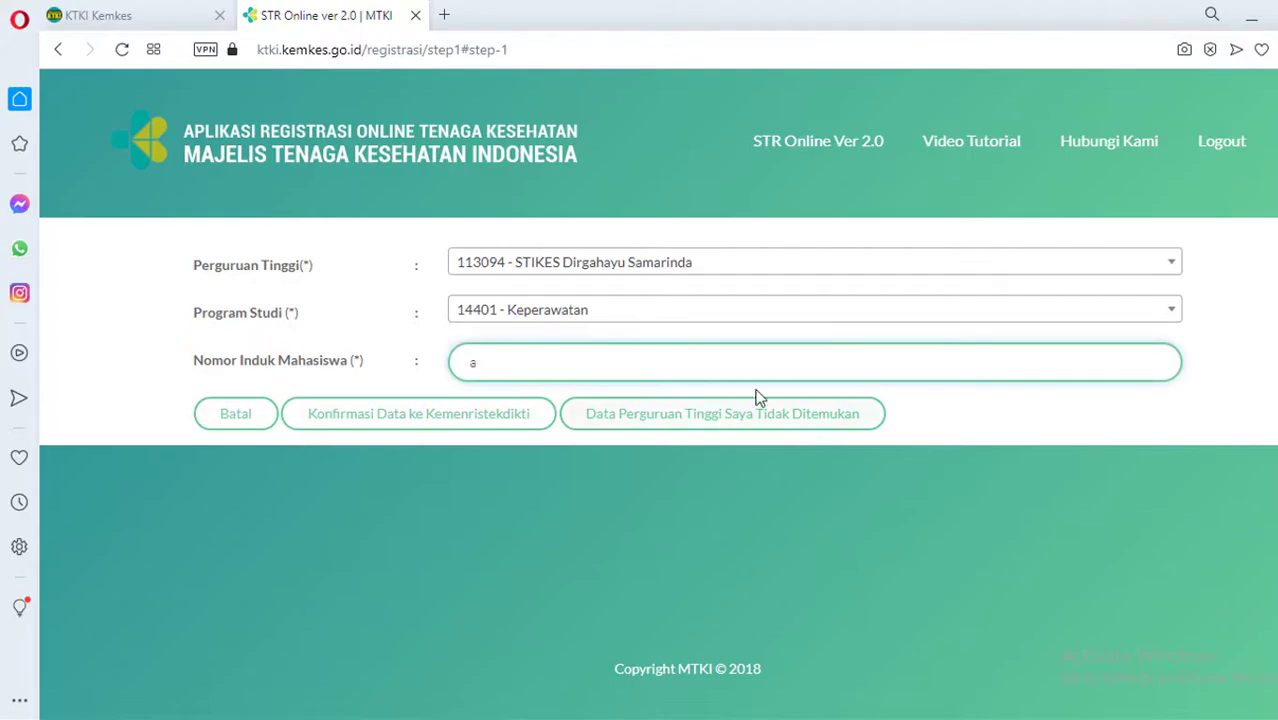
key(BackSpace)
text(A19)
key(super+Down)
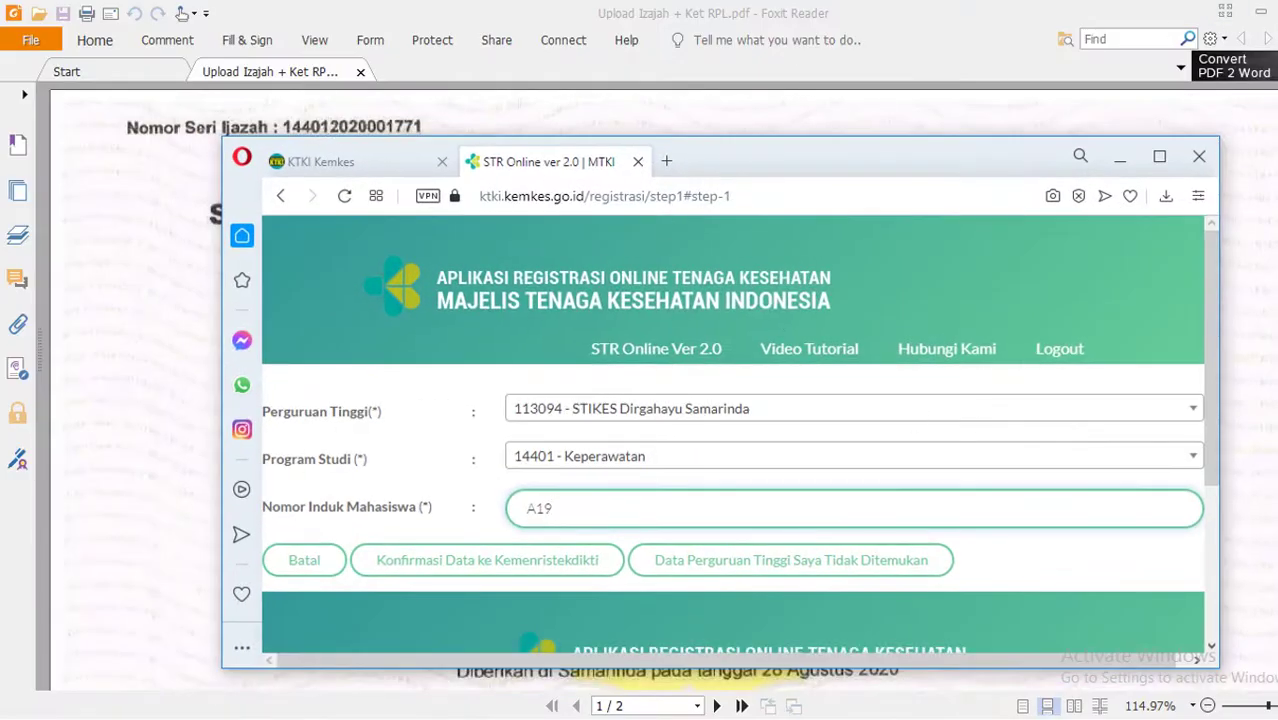
key(alt+Tab)
key(super+Down)
drag(850, 156, 1082, 212)
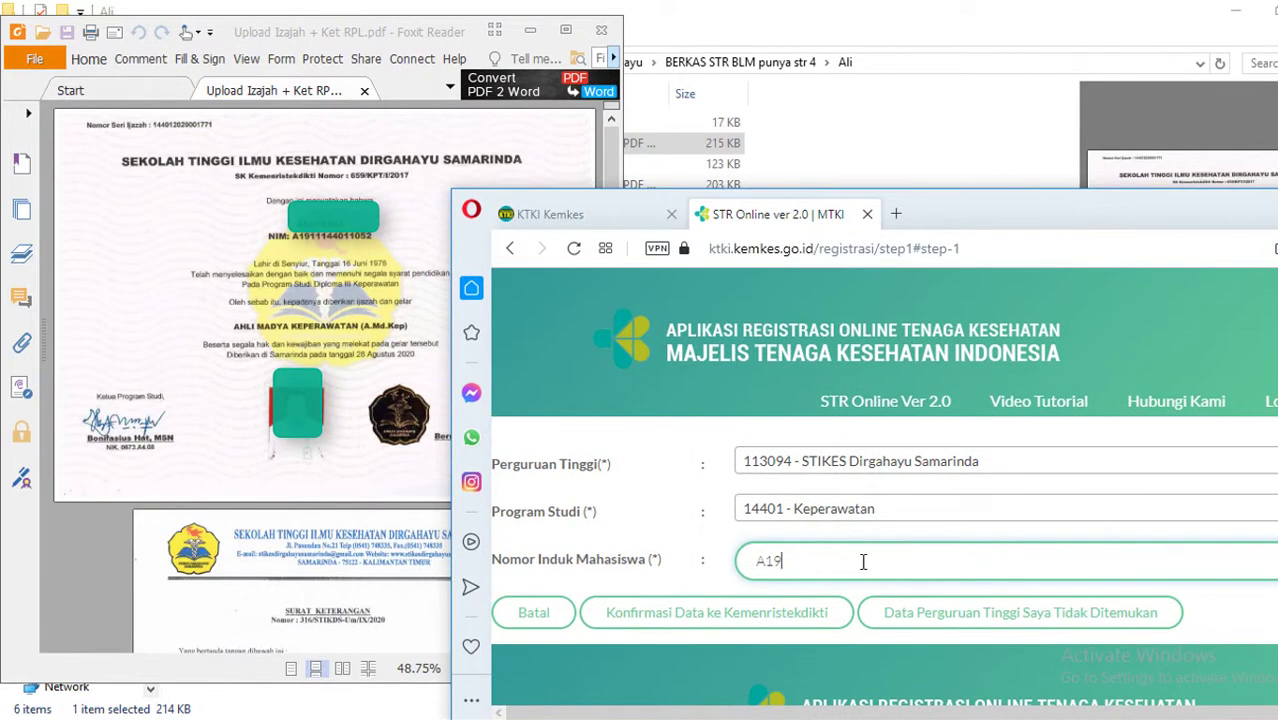
click(315, 293)
scroll(315, 293, up, 4)
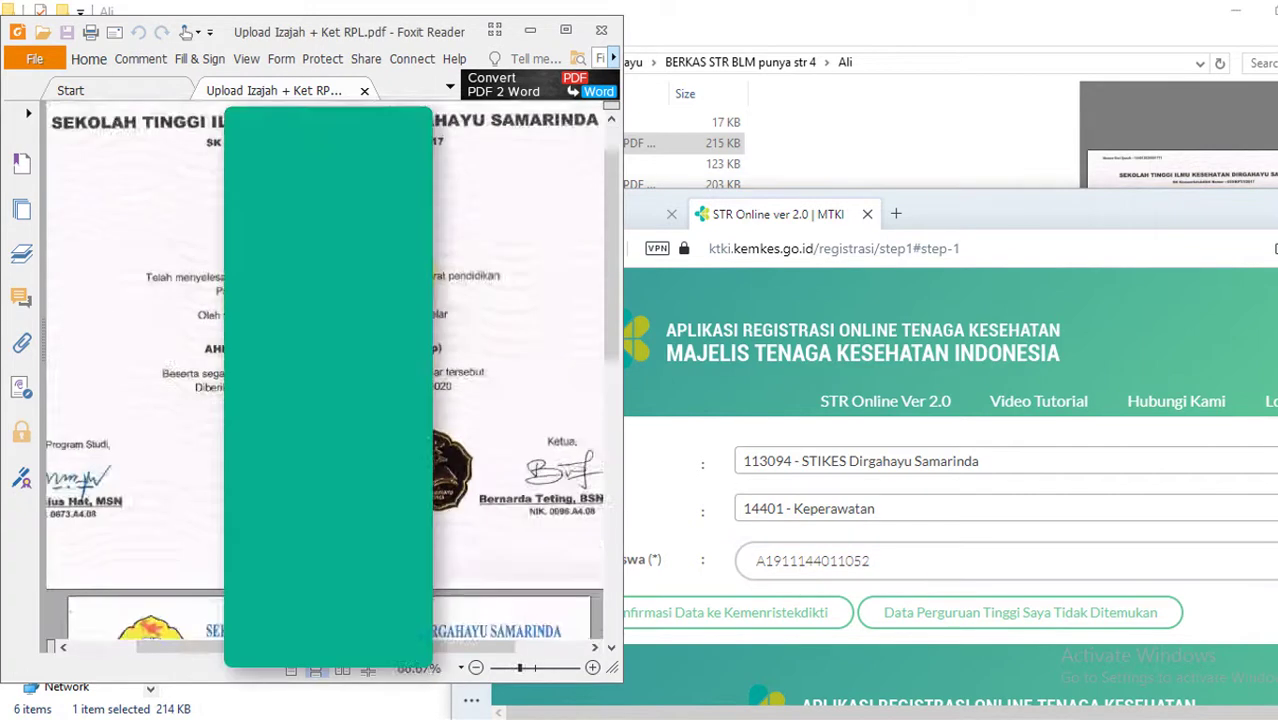
scroll(515, 370, up, 3)
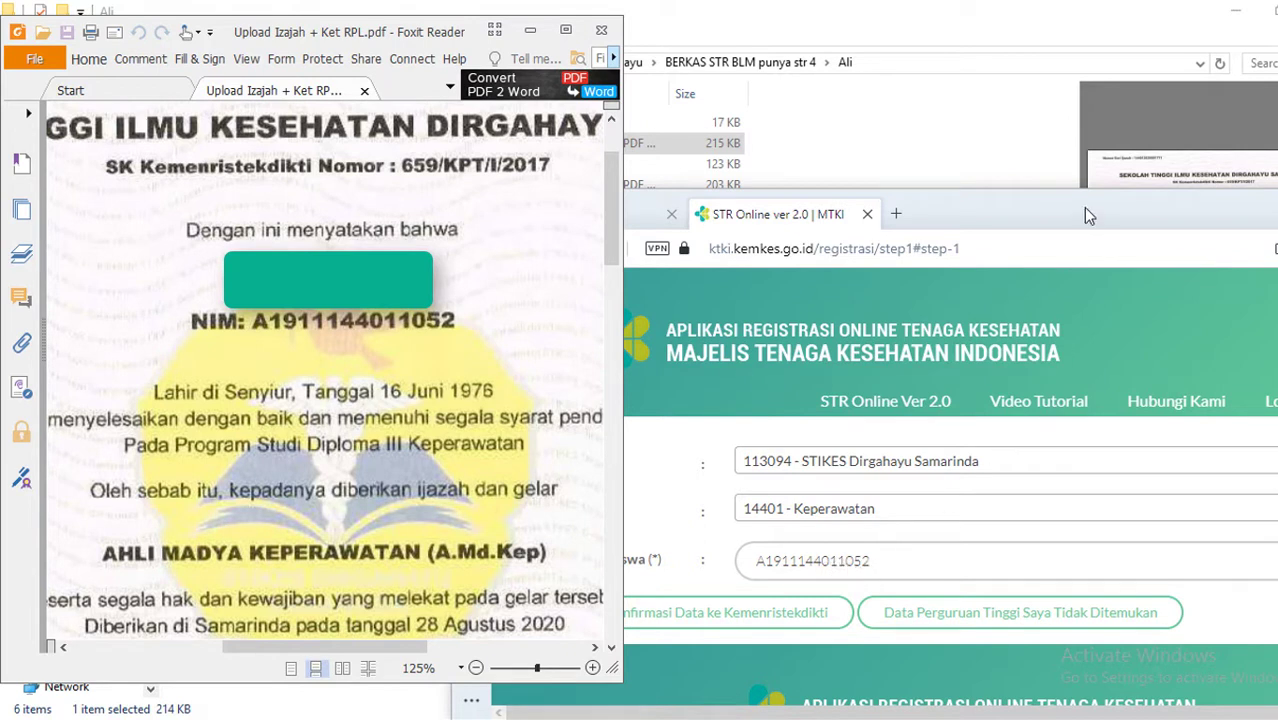
Move the Opera window back over the diploma and maximize the registration form
drag(1209, 220, 1058, 170)
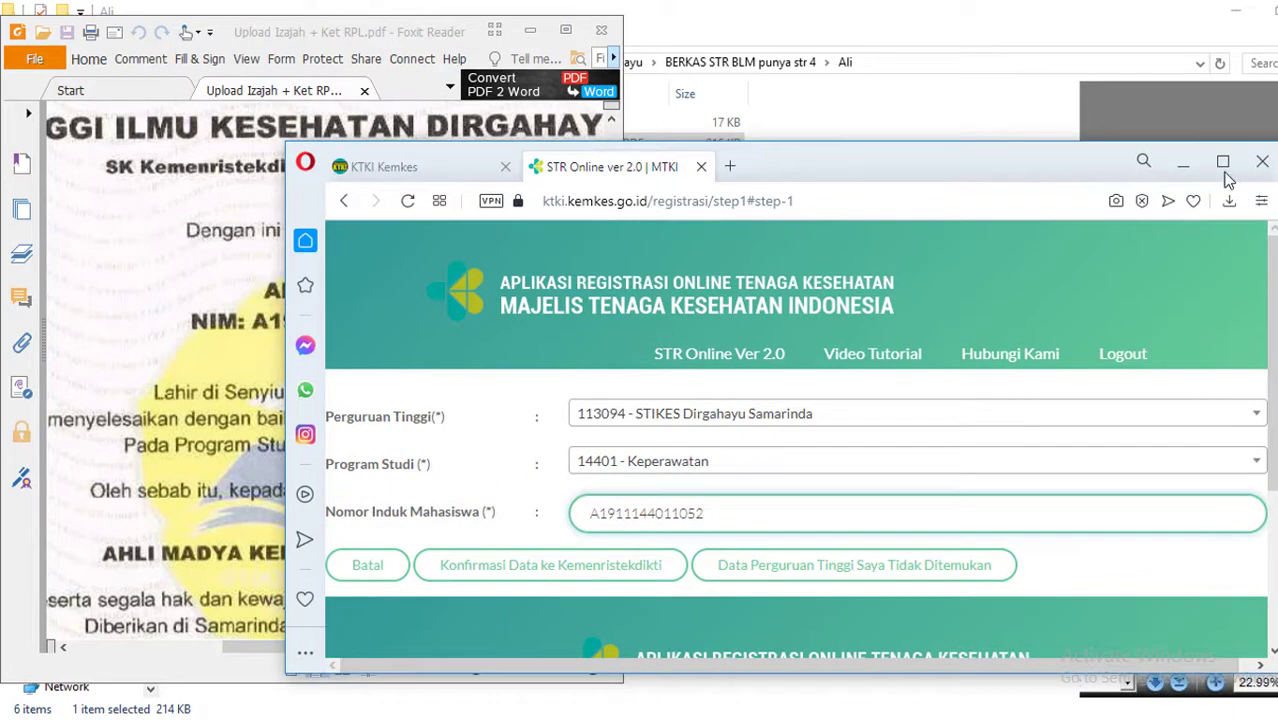
click(1227, 168)
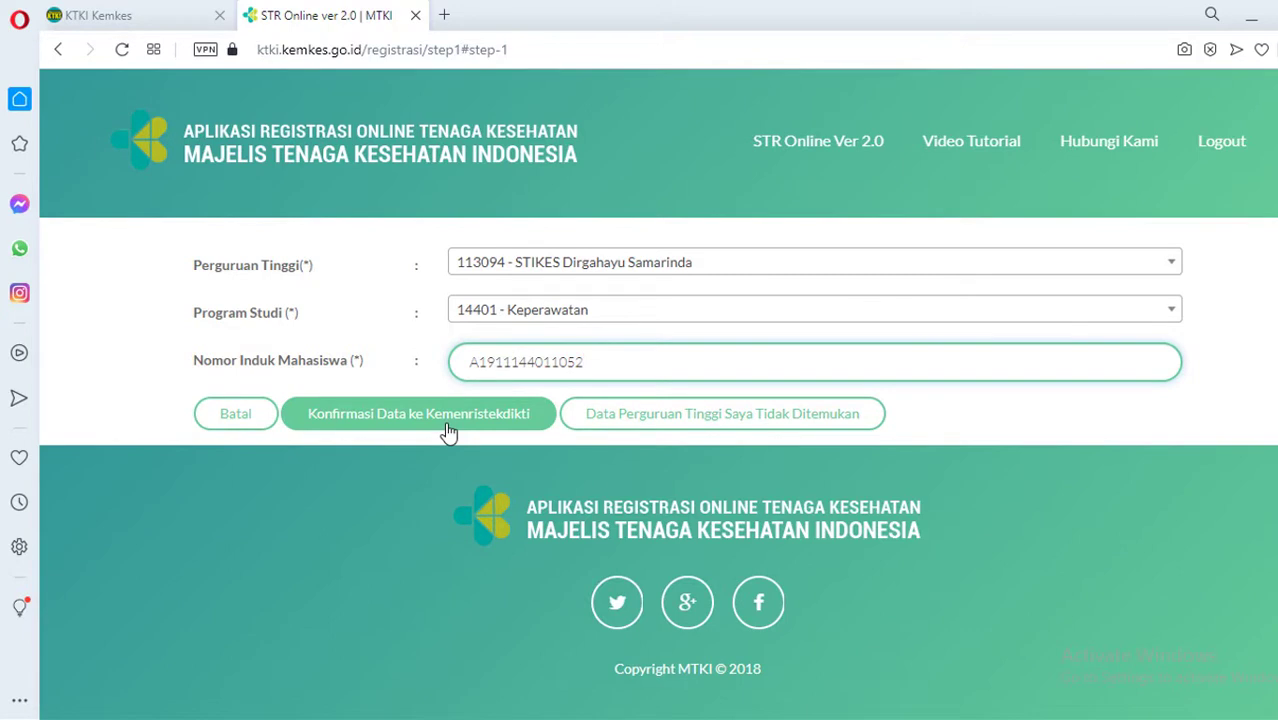
Send the data to Kemenristekdikti, read the notice letter, then continue to the DUKCAPIL and PDDIKTI matches
click(447, 430)
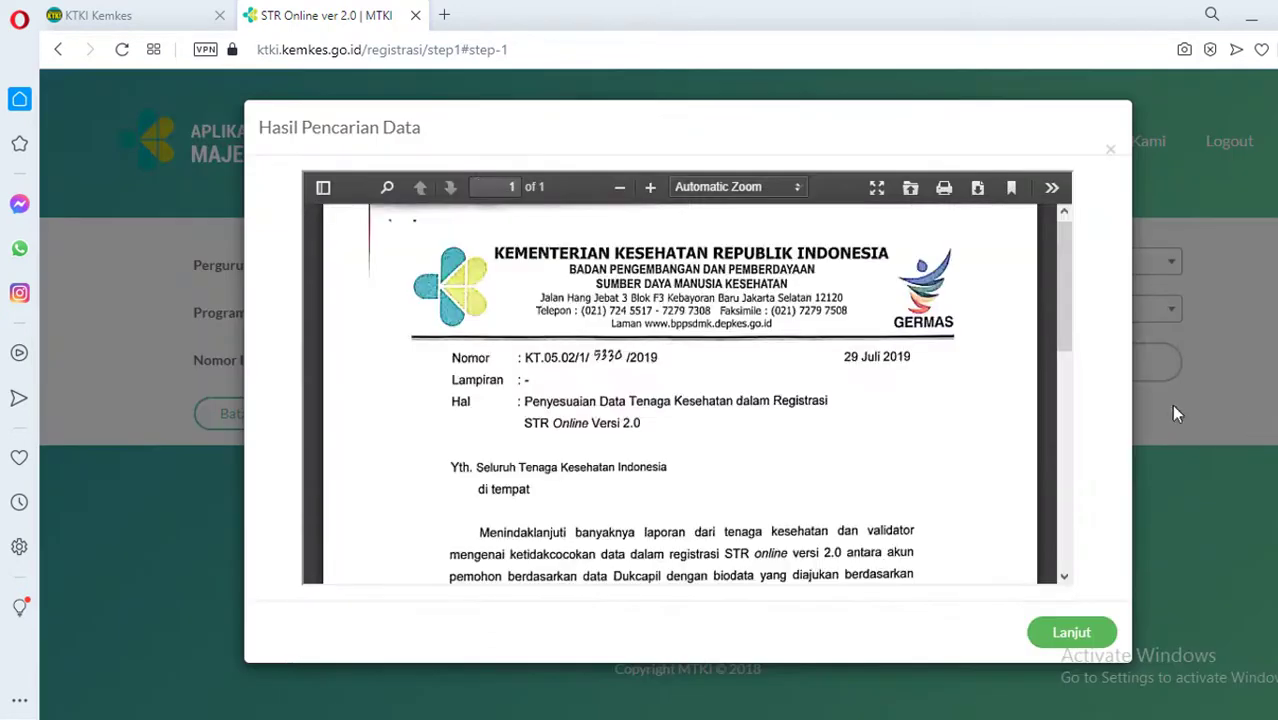
scroll(770, 414, down, 10)
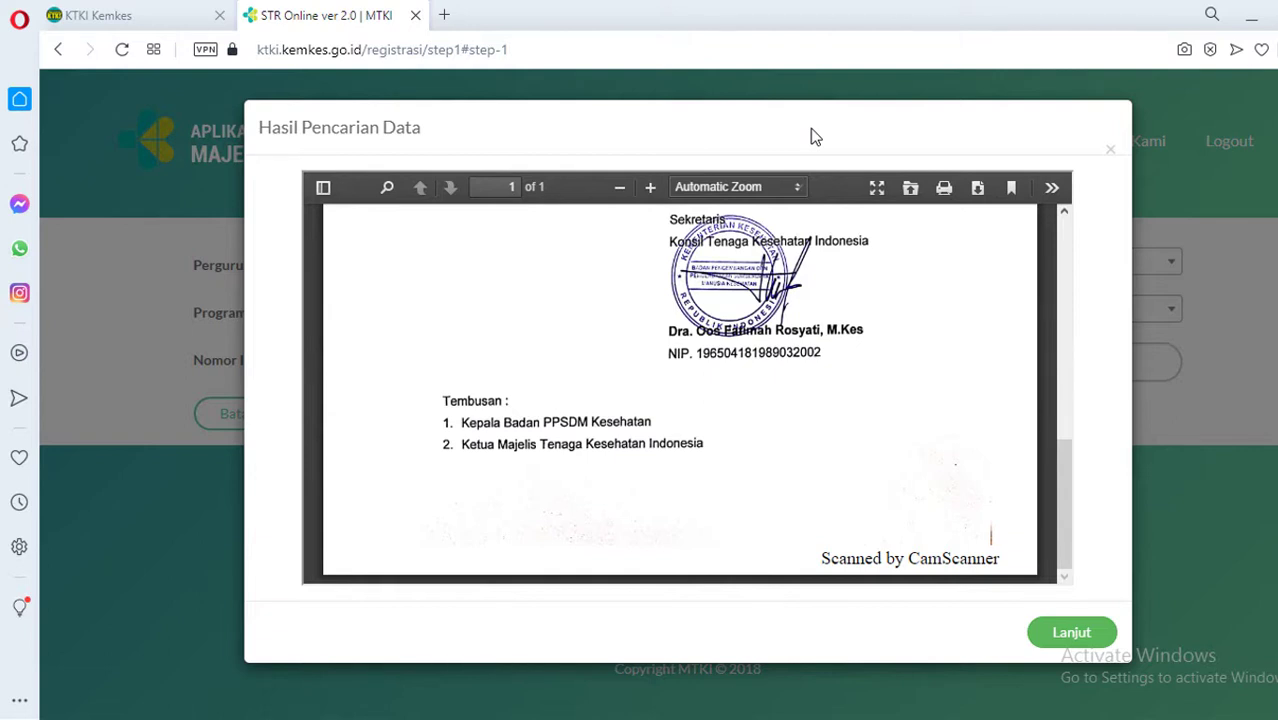
scroll(800, 300, up, 10)
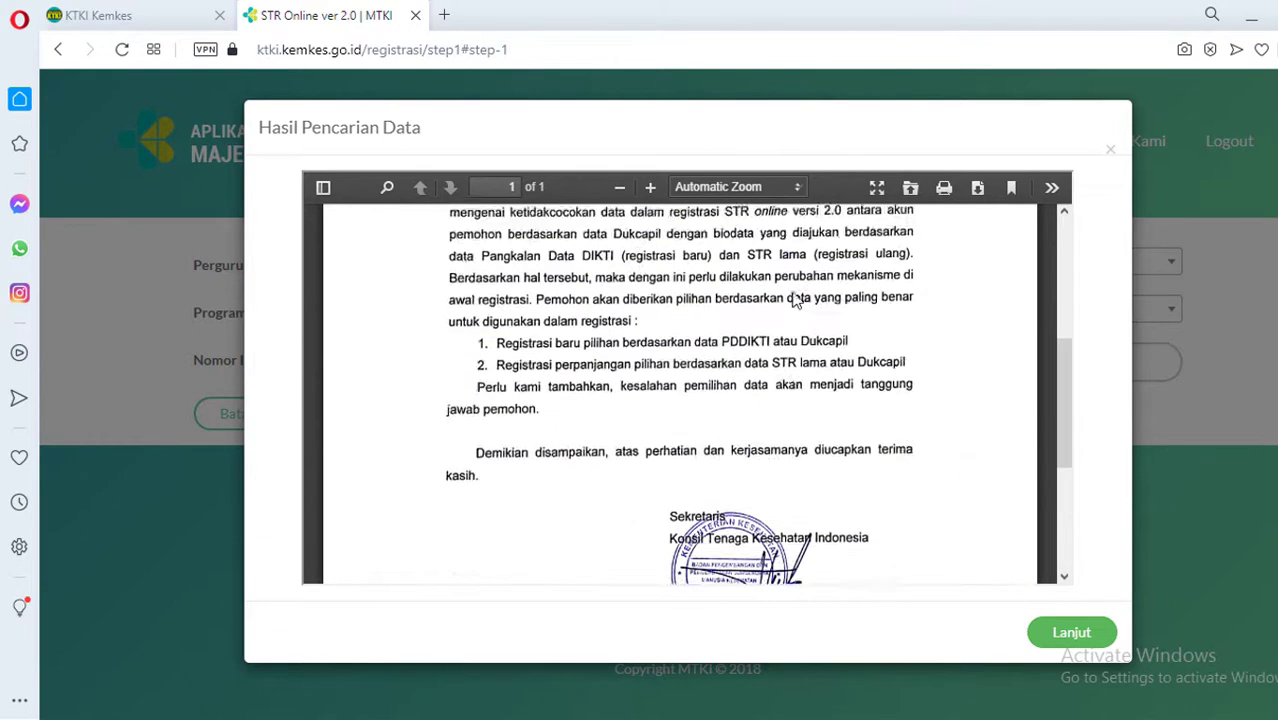
scroll(795, 298, down, 8)
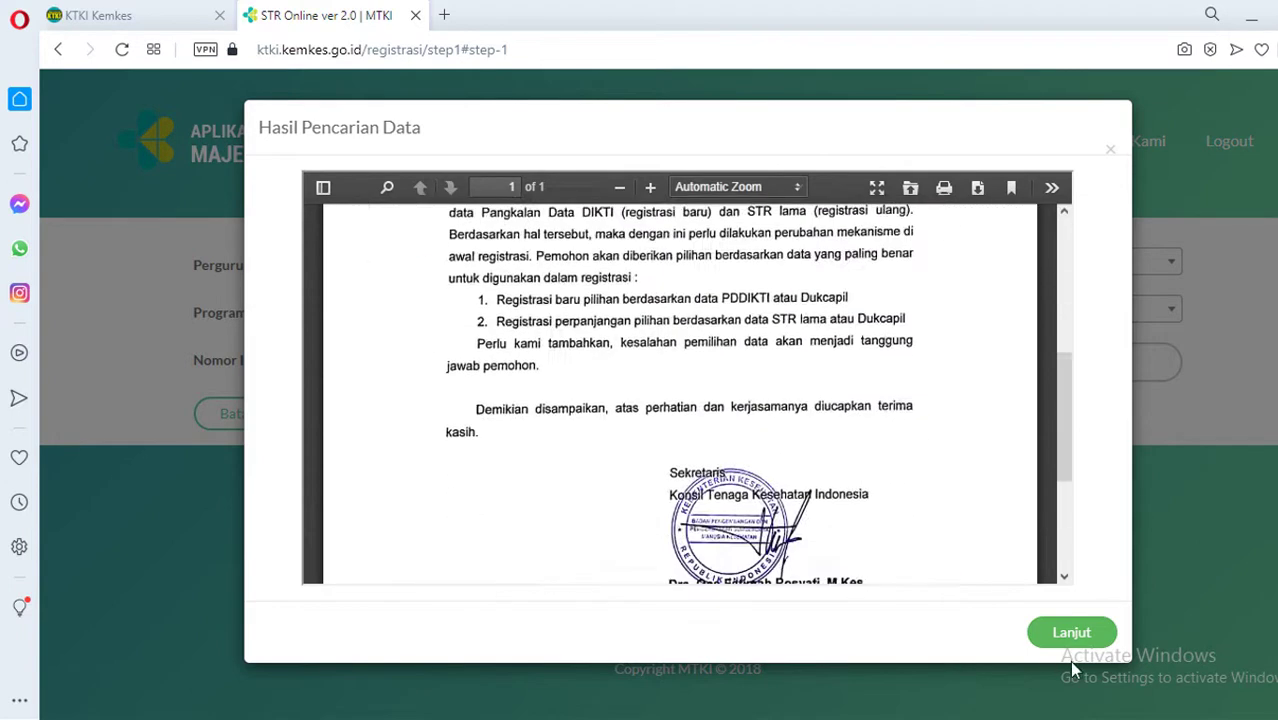
scroll(766, 418, up, 4)
scroll(766, 418, up, 3)
scroll(766, 418, down, 4)
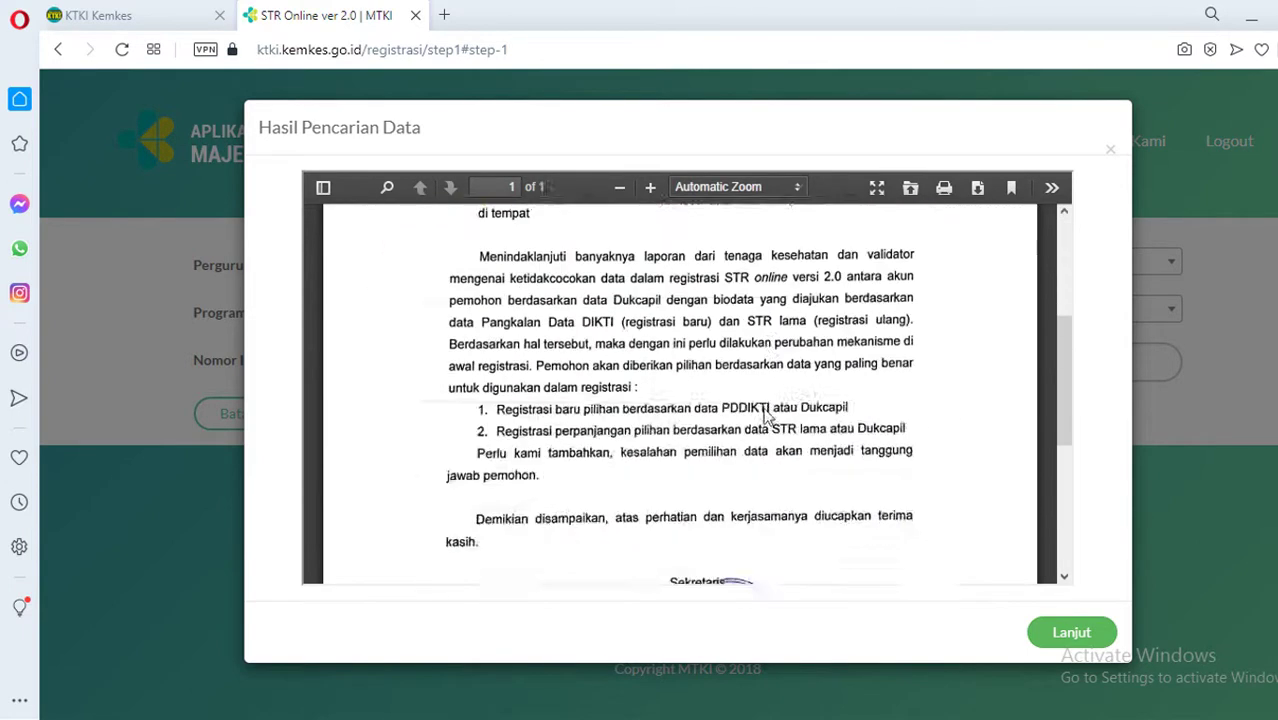
scroll(766, 418, up, 2)
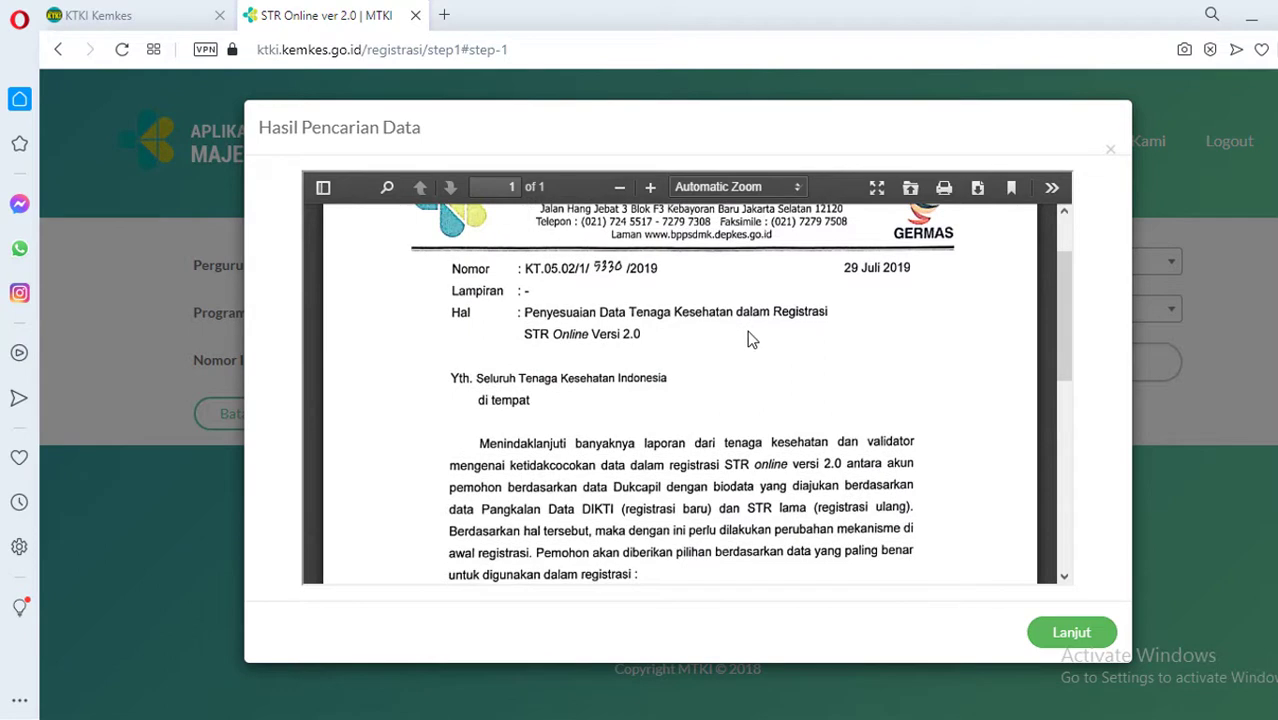
scroll(750, 338, down, 3)
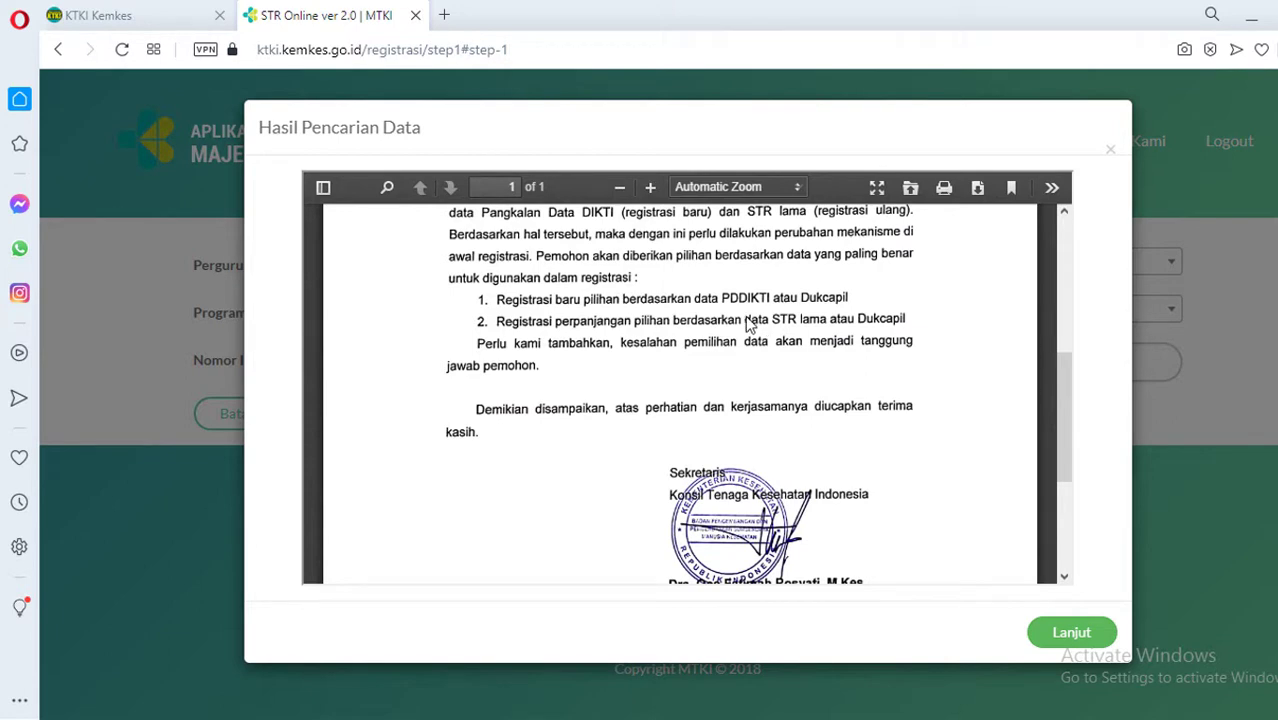
scroll(754, 332, up, 2)
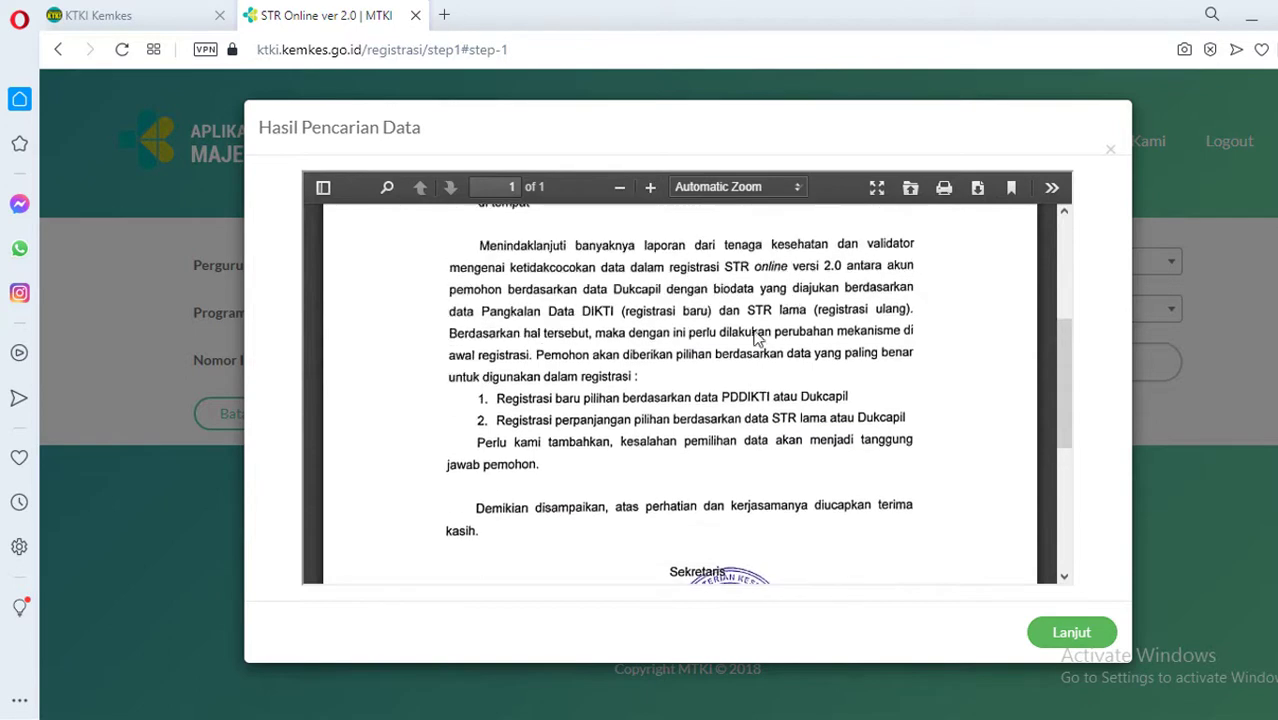
scroll(621, 410, down, 1)
scroll(758, 373, down, 5)
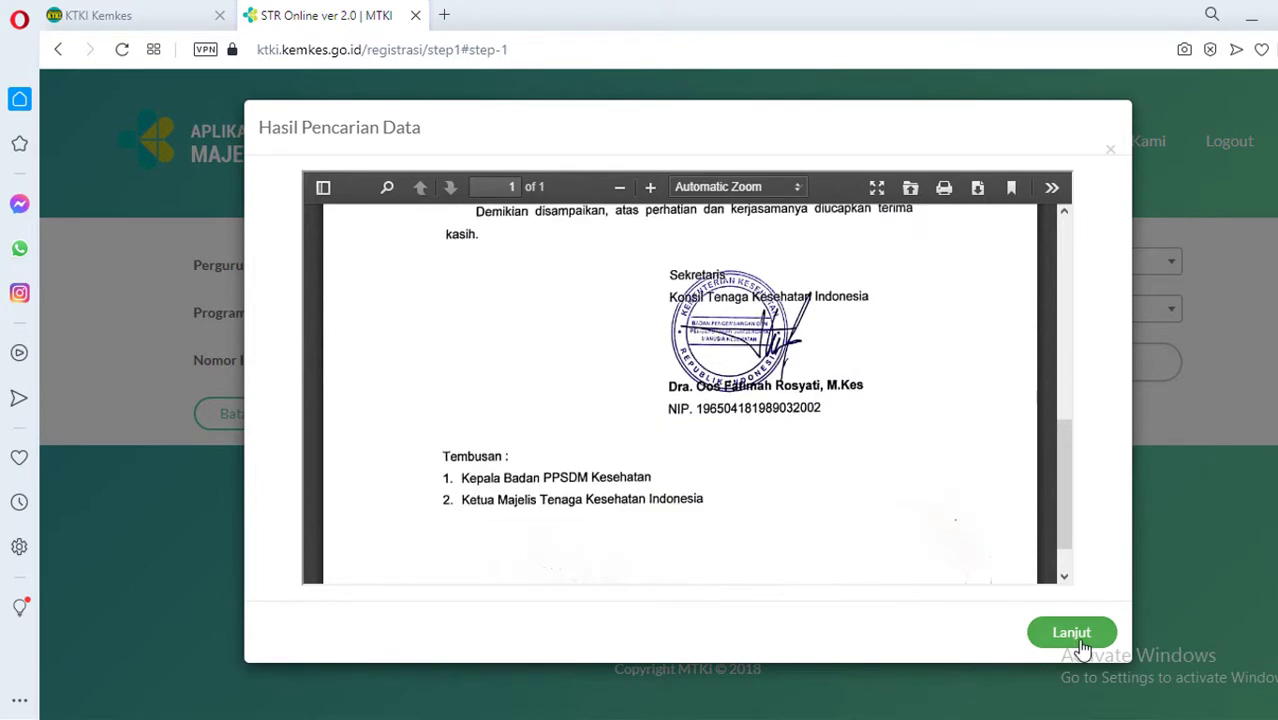
click(1071, 633)
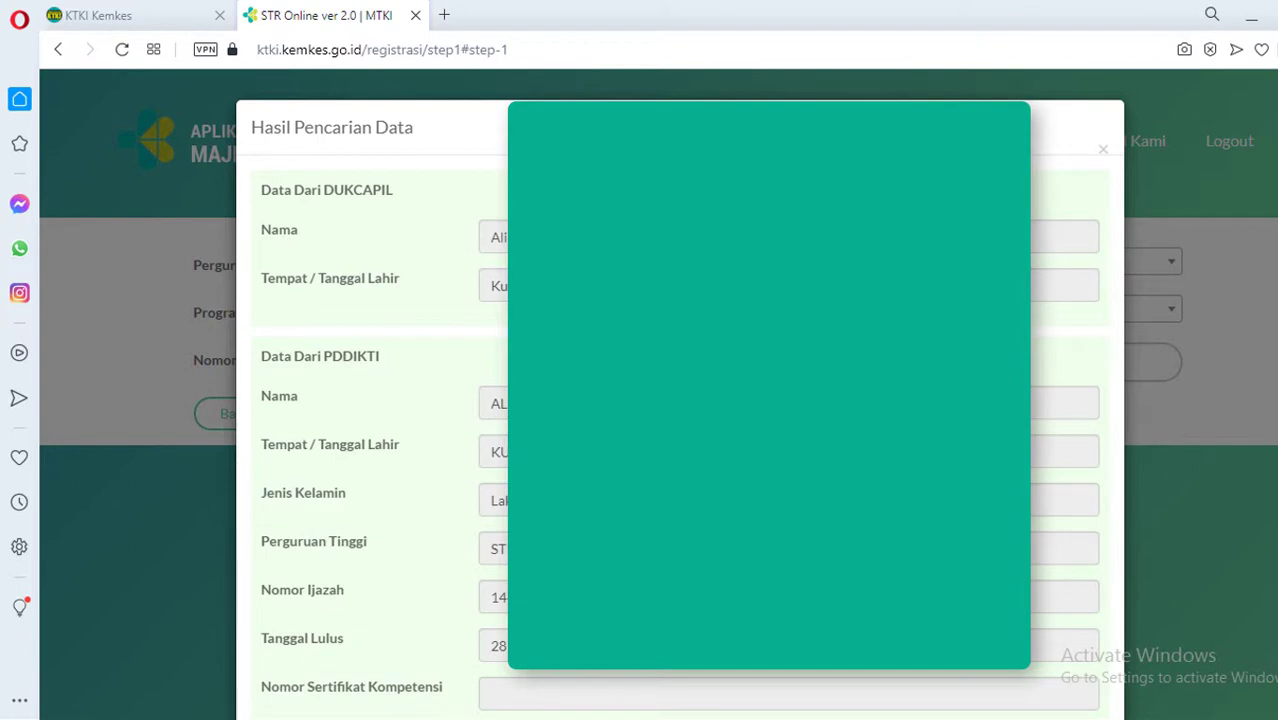
Choose 'Pilih Data Diri Dari PDDIKTI', tick the correctness declaration, and start Step 1 with Mulai
scroll(680, 400, down, 1)
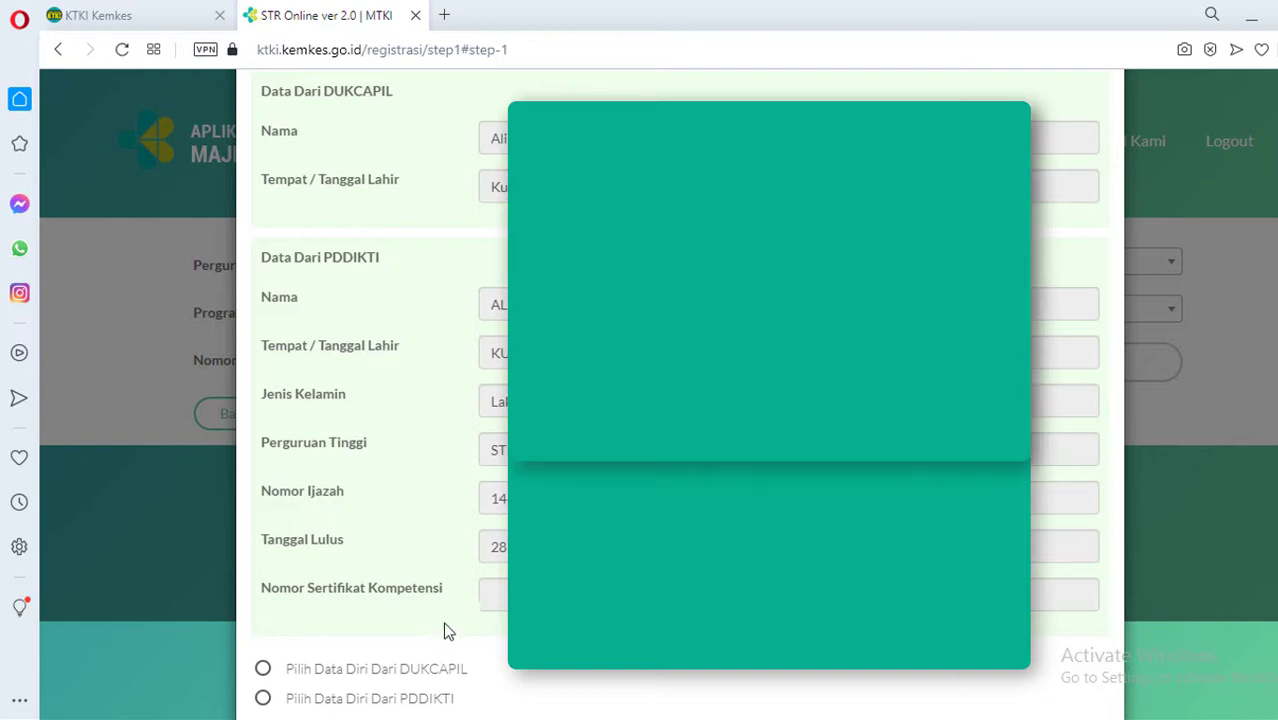
scroll(351, 440, down, 2)
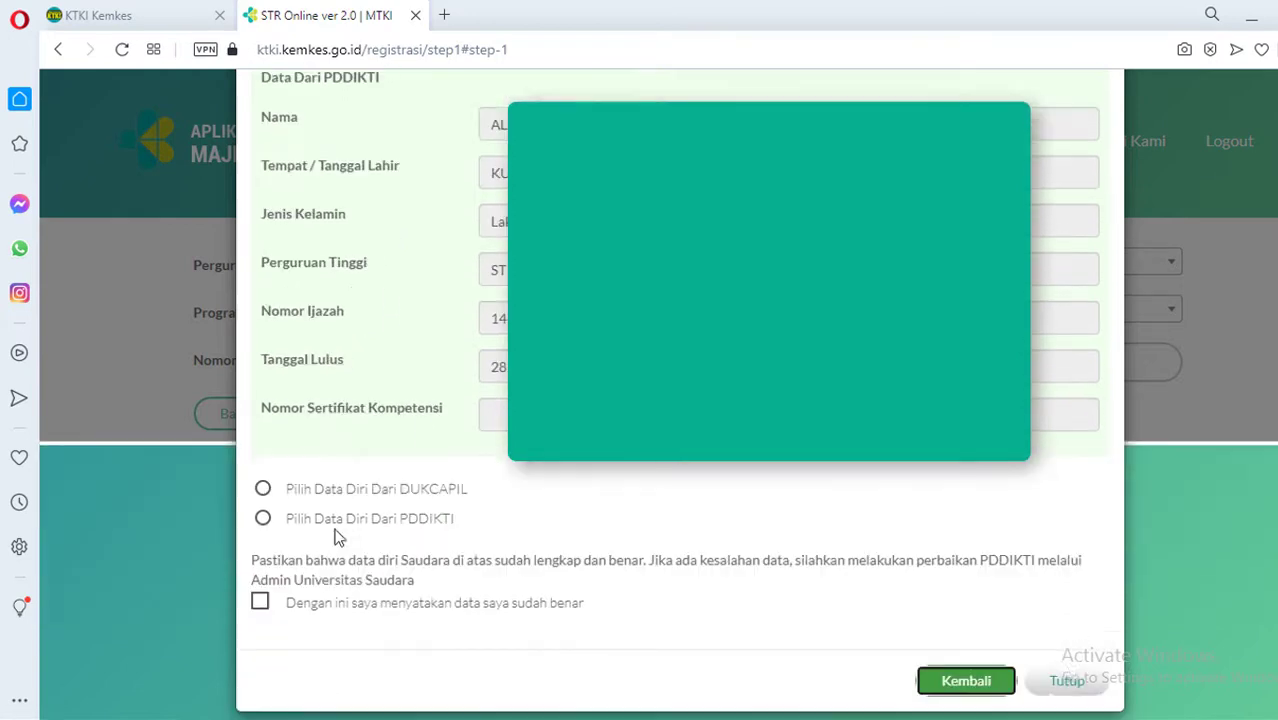
click(264, 503)
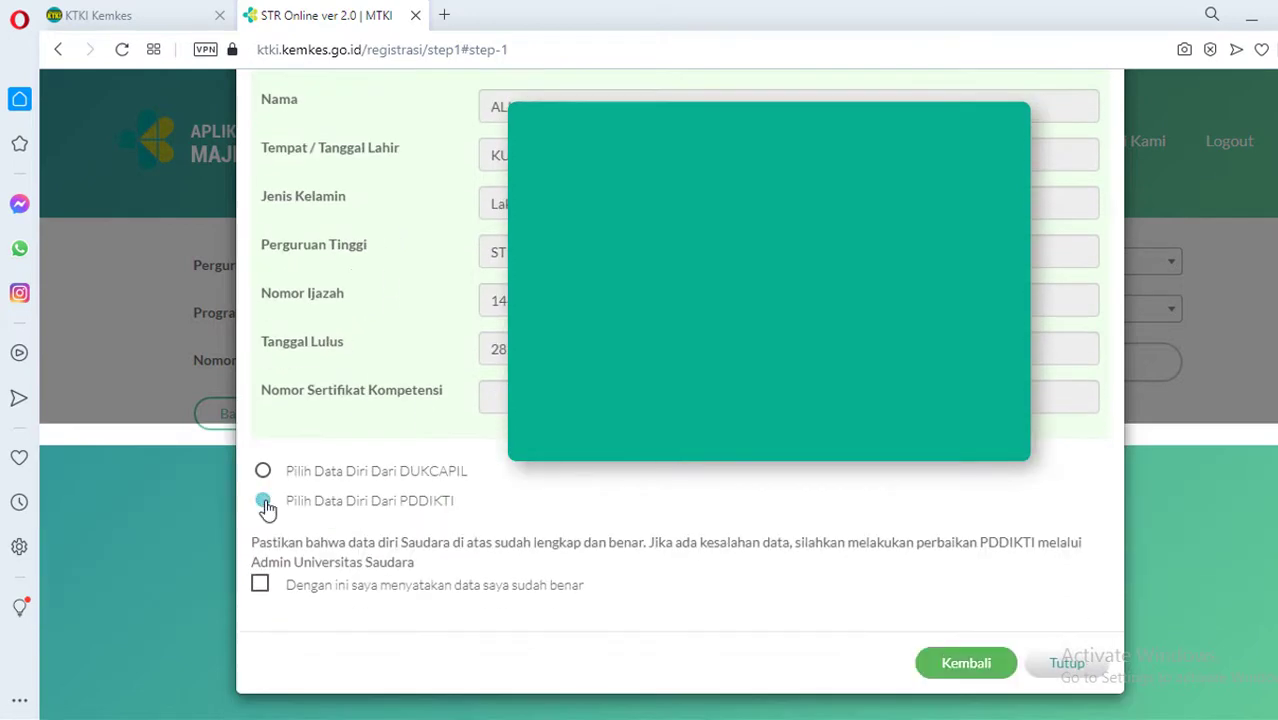
click(260, 590)
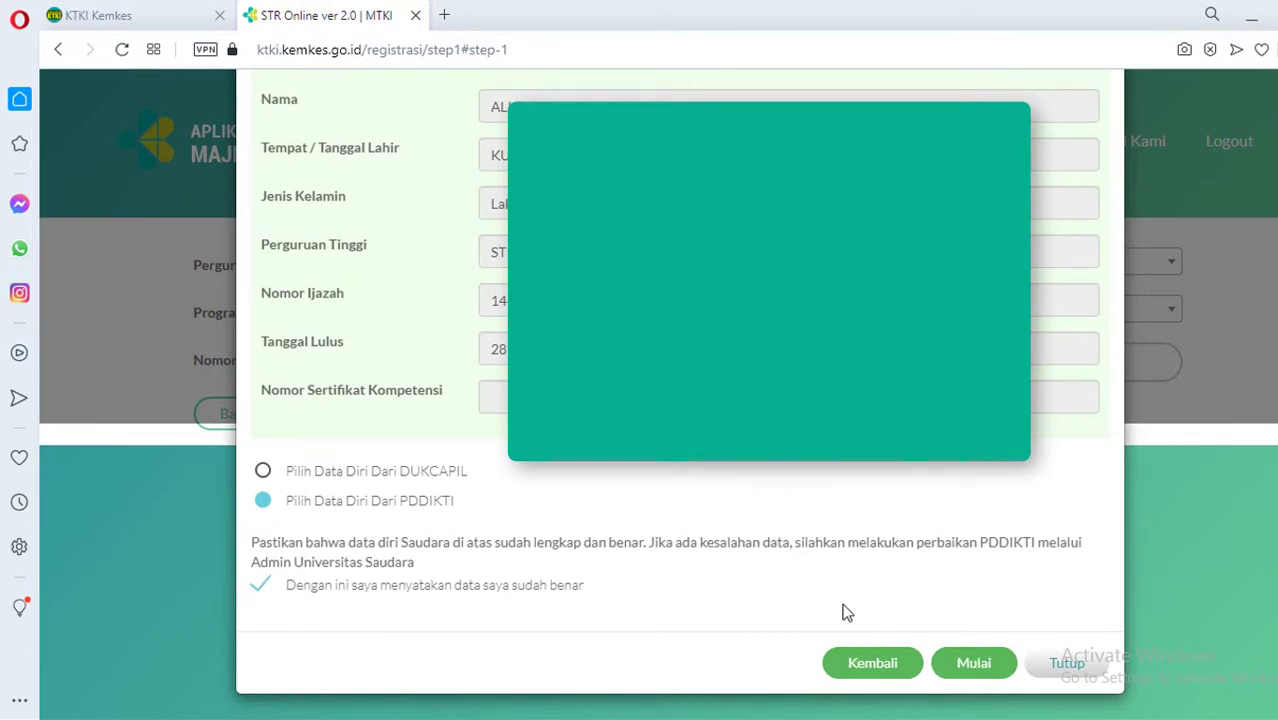
click(973, 665)
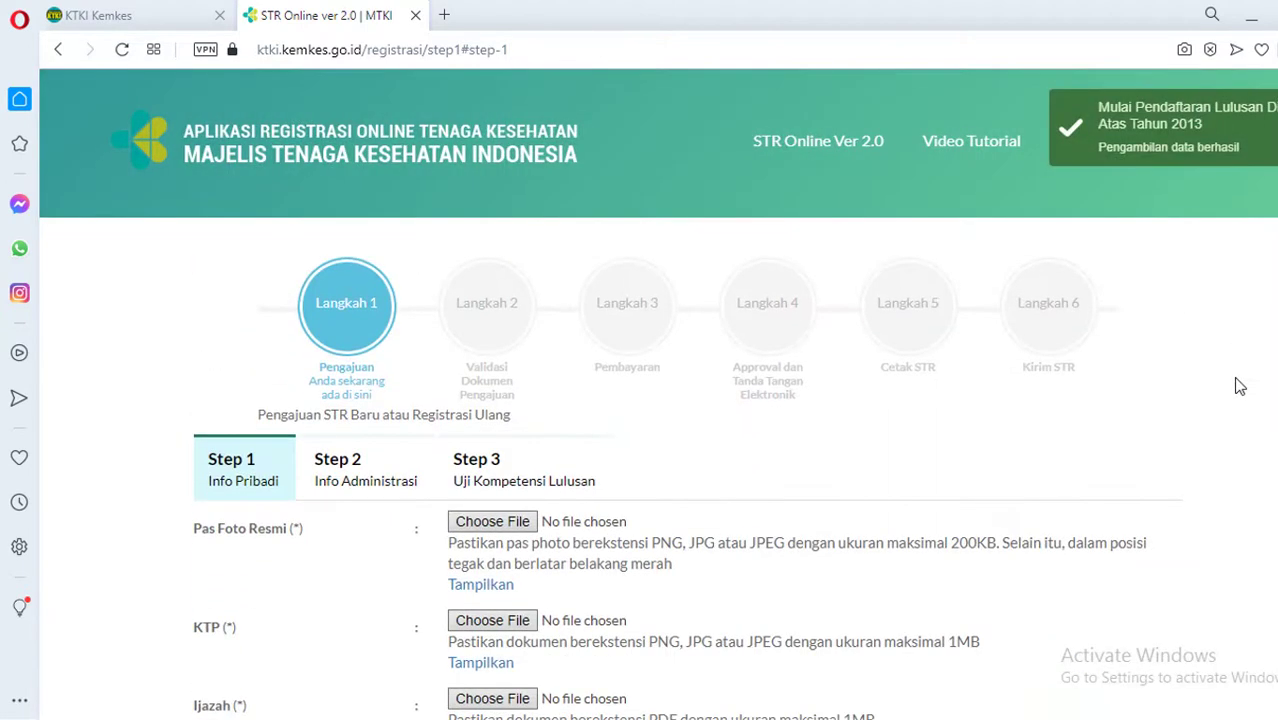
Read the Pas Foto requirements on Step 1 Info Pribadi and open the Pas Foto Resmi file chooser
scroll(1225, 395, down, 1)
scroll(1210, 440, up, 1)
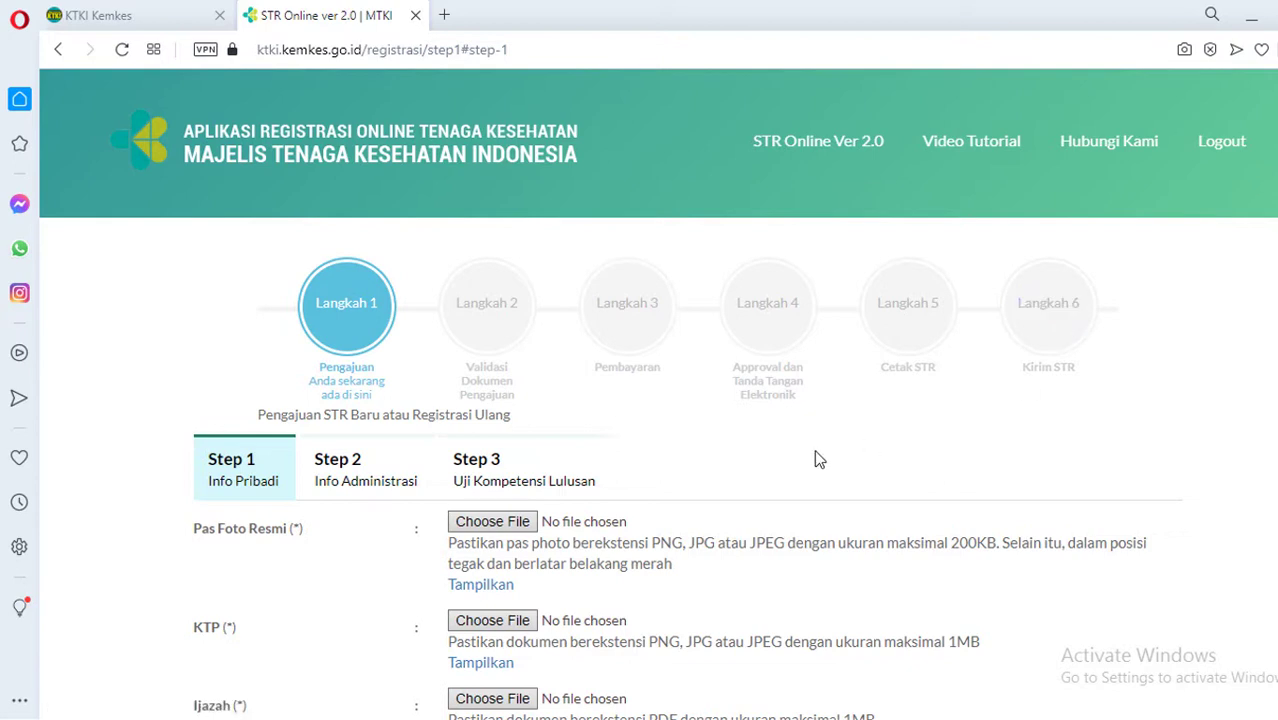
scroll(816, 459, down, 1)
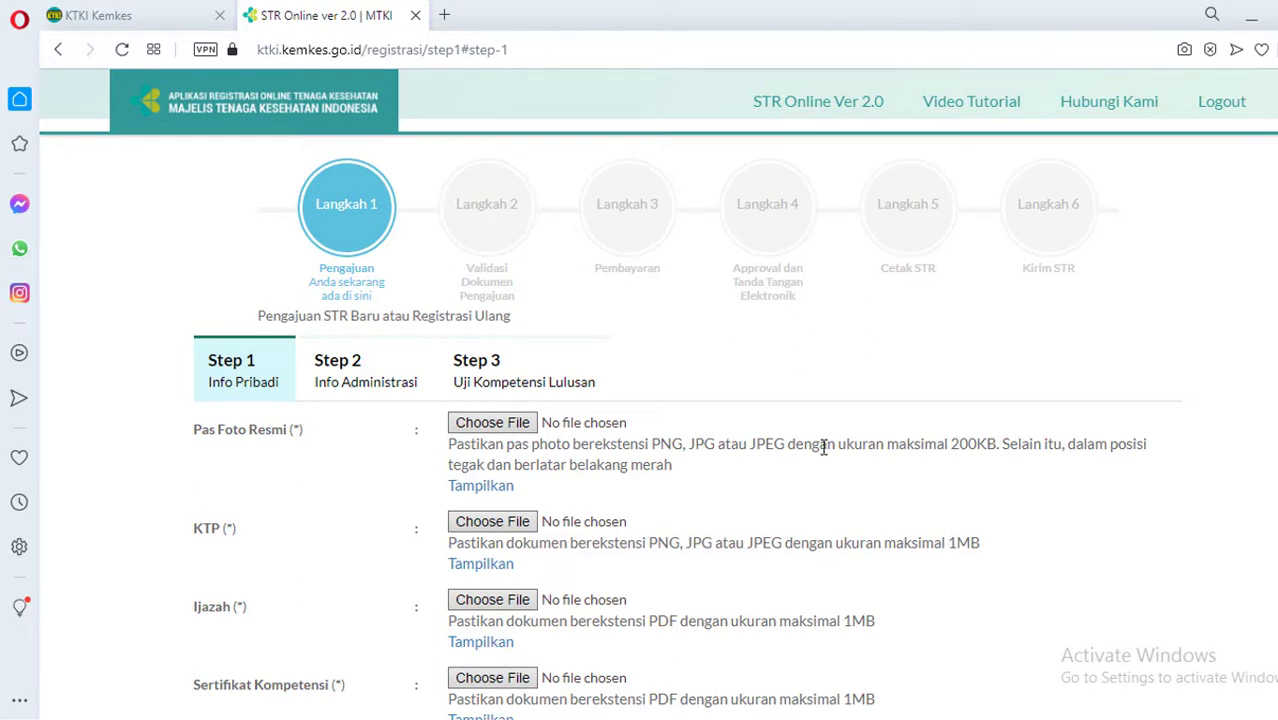
scroll(823, 447, down, 1)
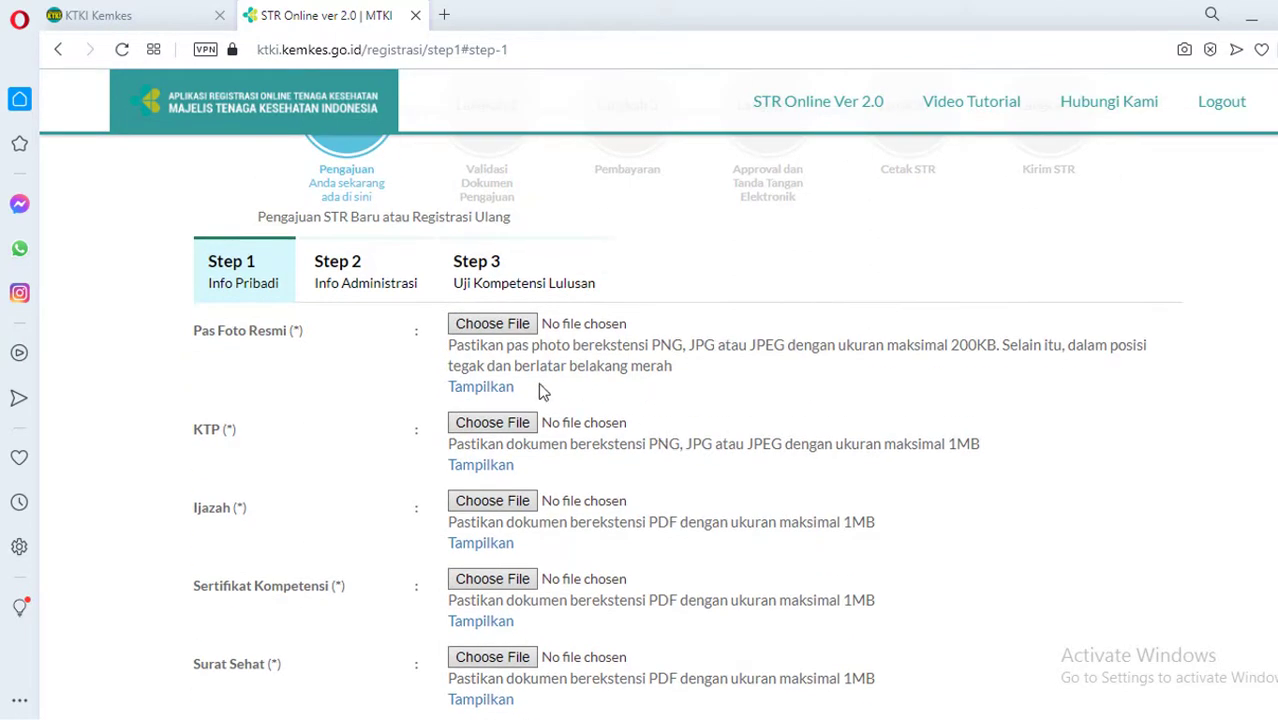
drag(448, 345, 713, 356)
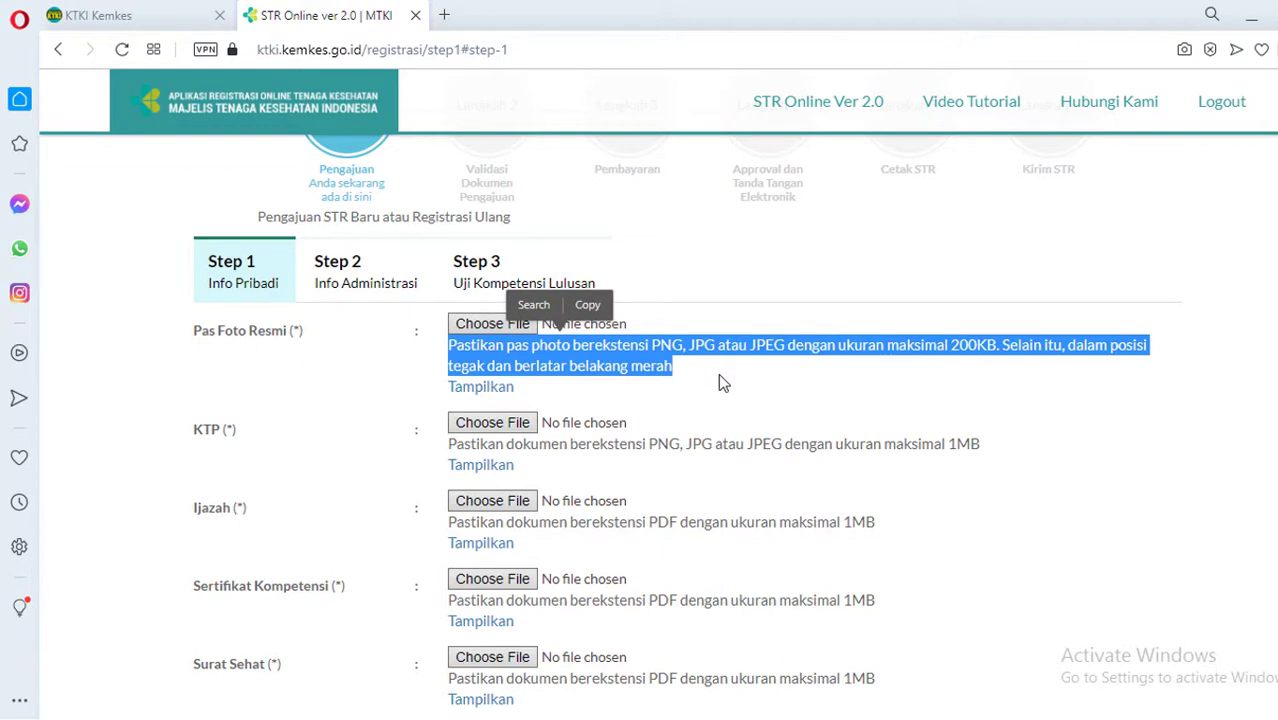
click(718, 373)
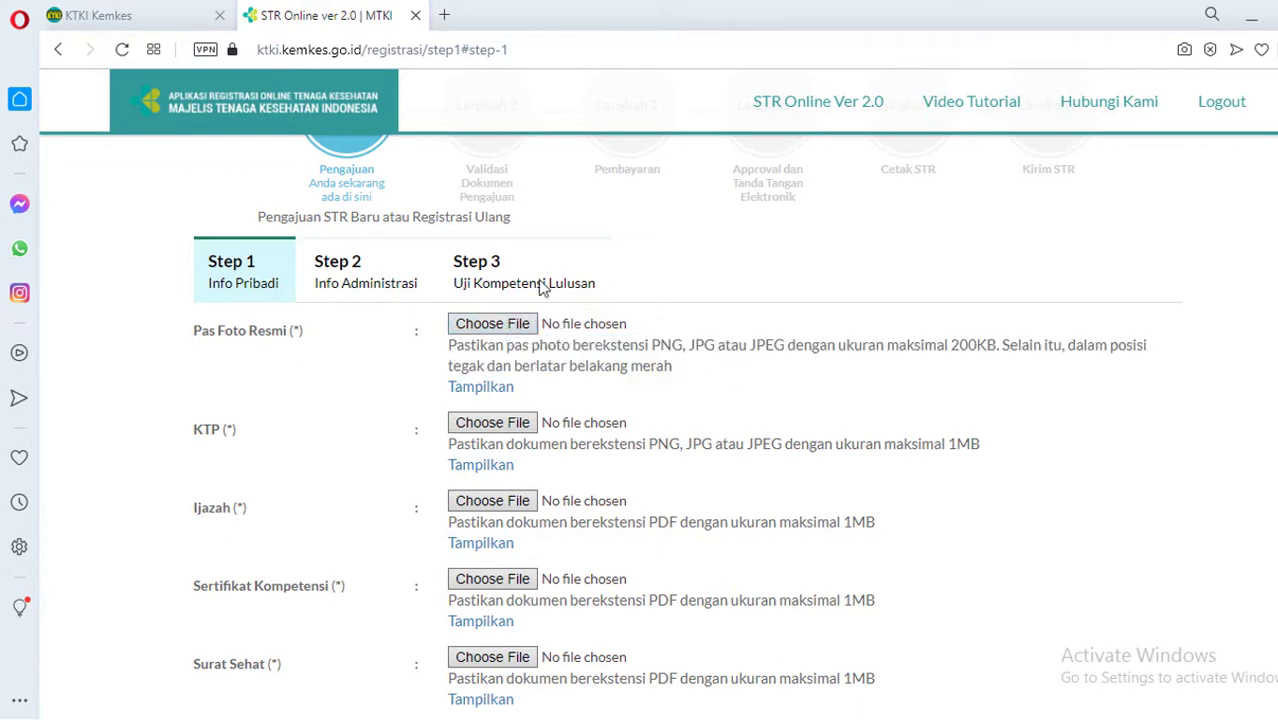
click(503, 328)
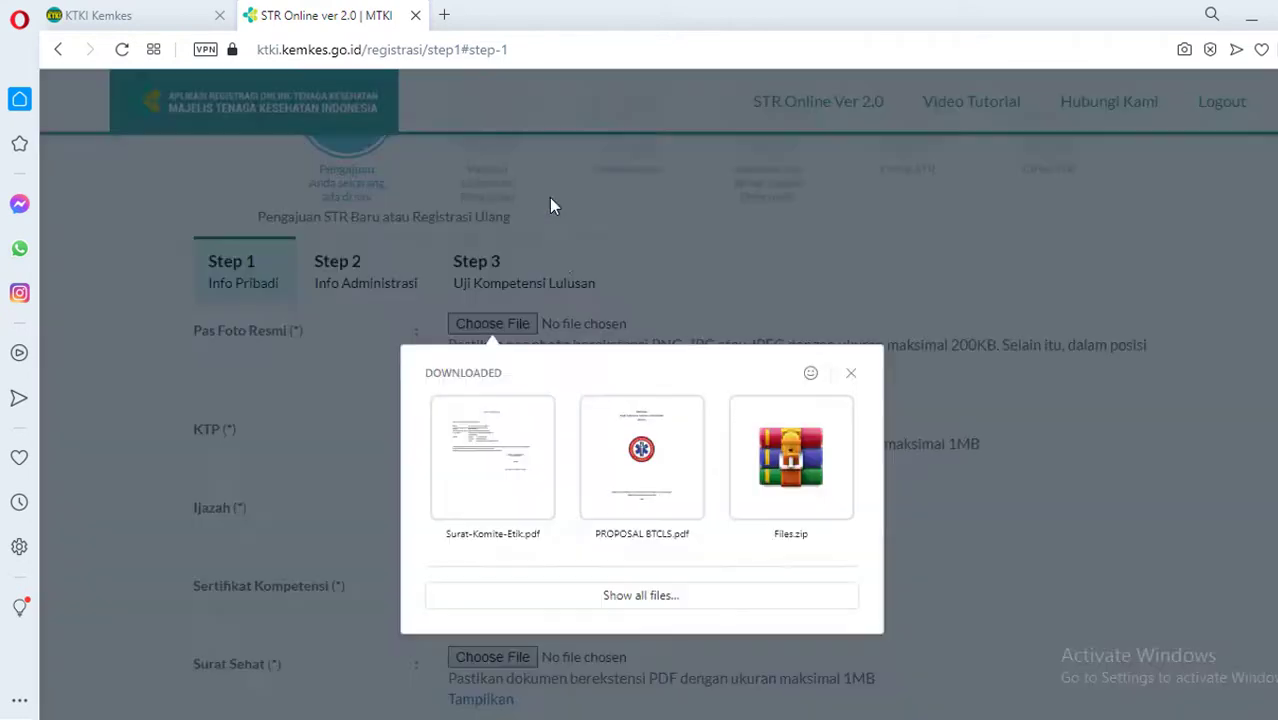
Attach Upload Foto.jpg as the Pas Foto Resmi through the full file browser
click(498, 323)
click(500, 328)
click(656, 531)
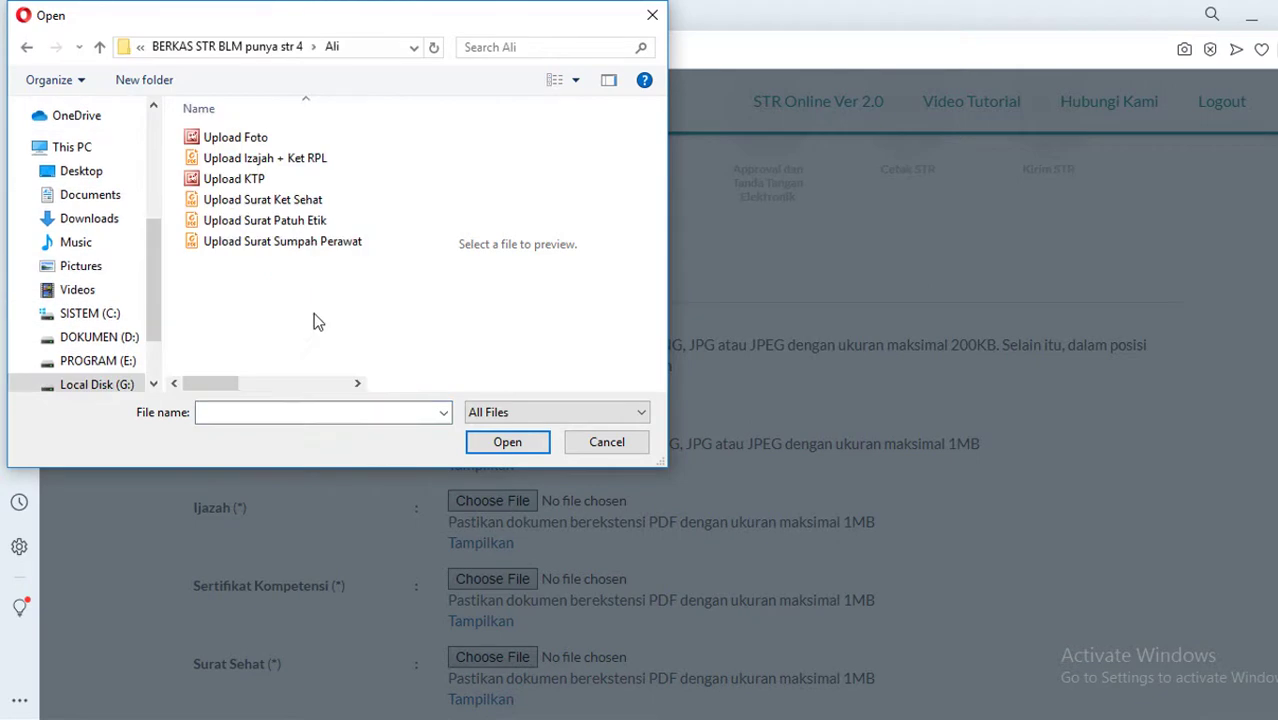
click(365, 45)
click(264, 322)
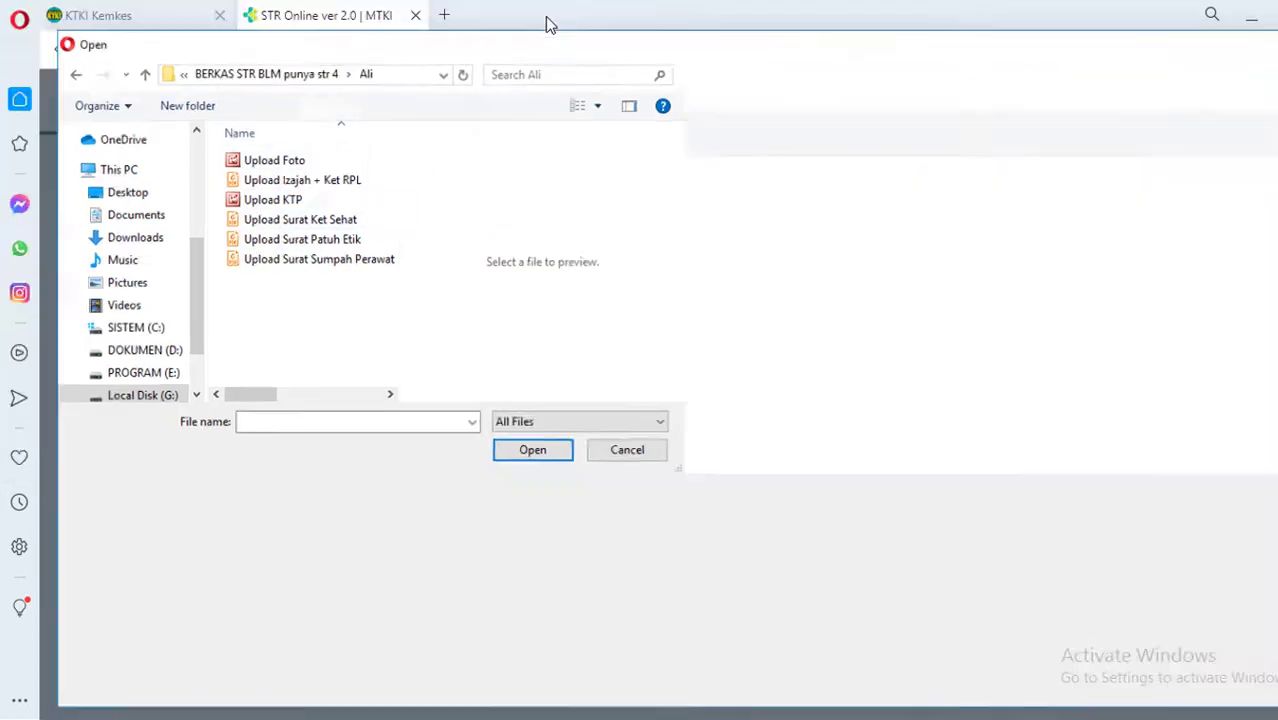
double_click(547, 19)
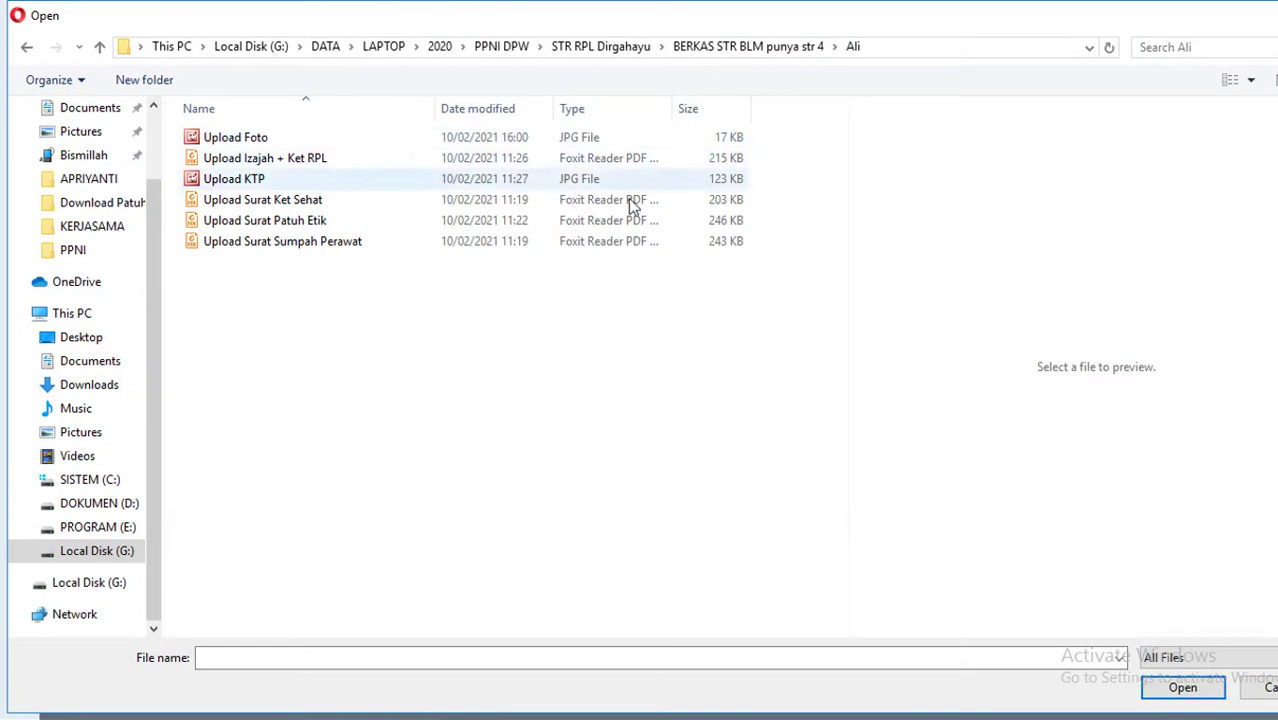
click(271, 139)
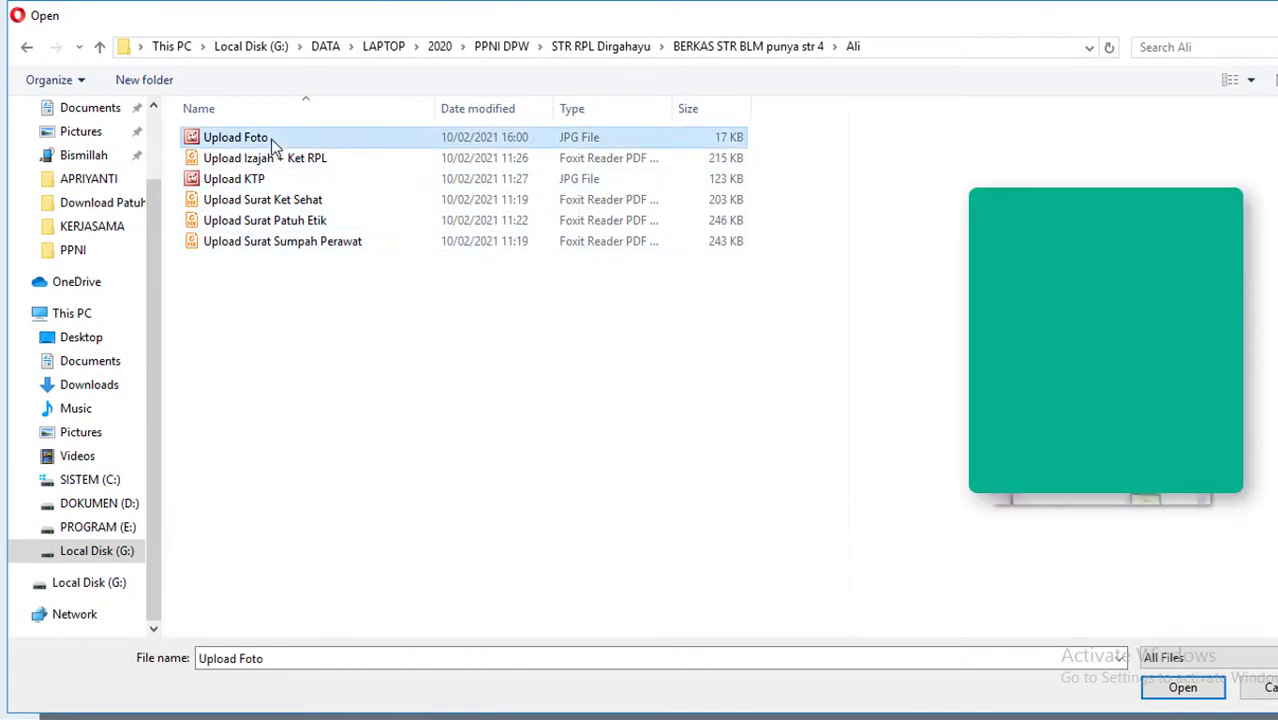
click(1185, 692)
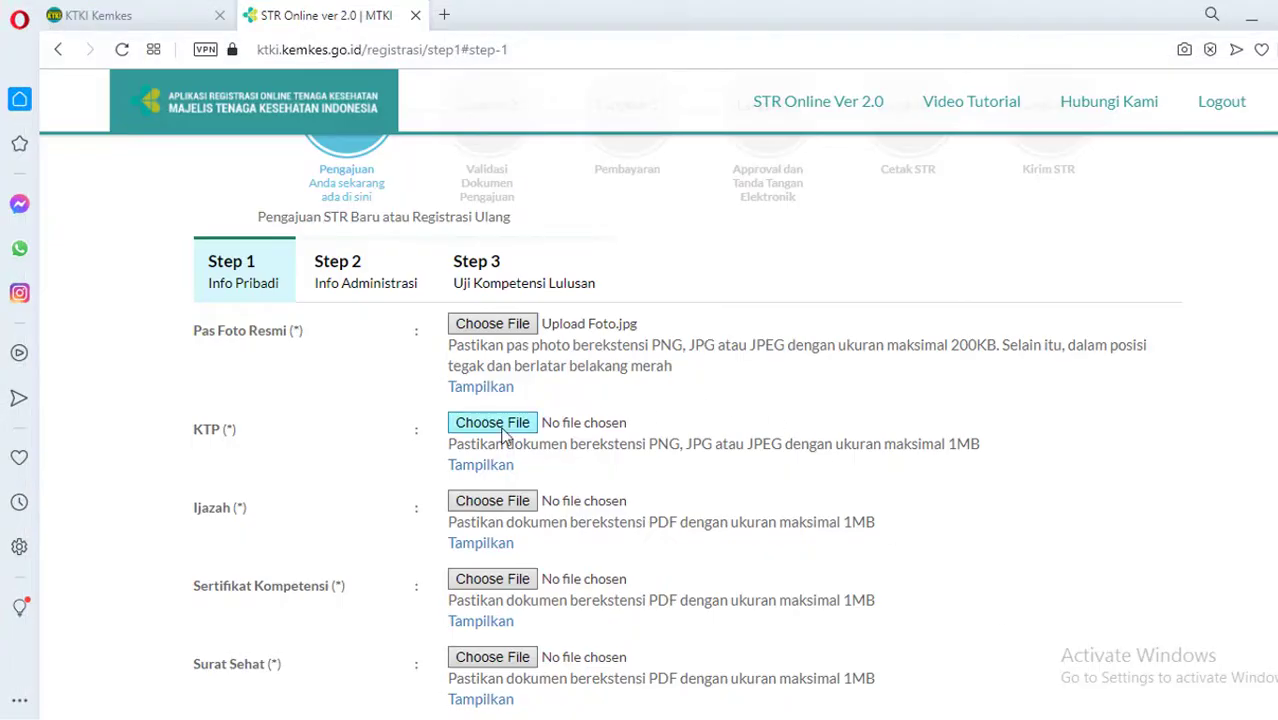
click(502, 427)
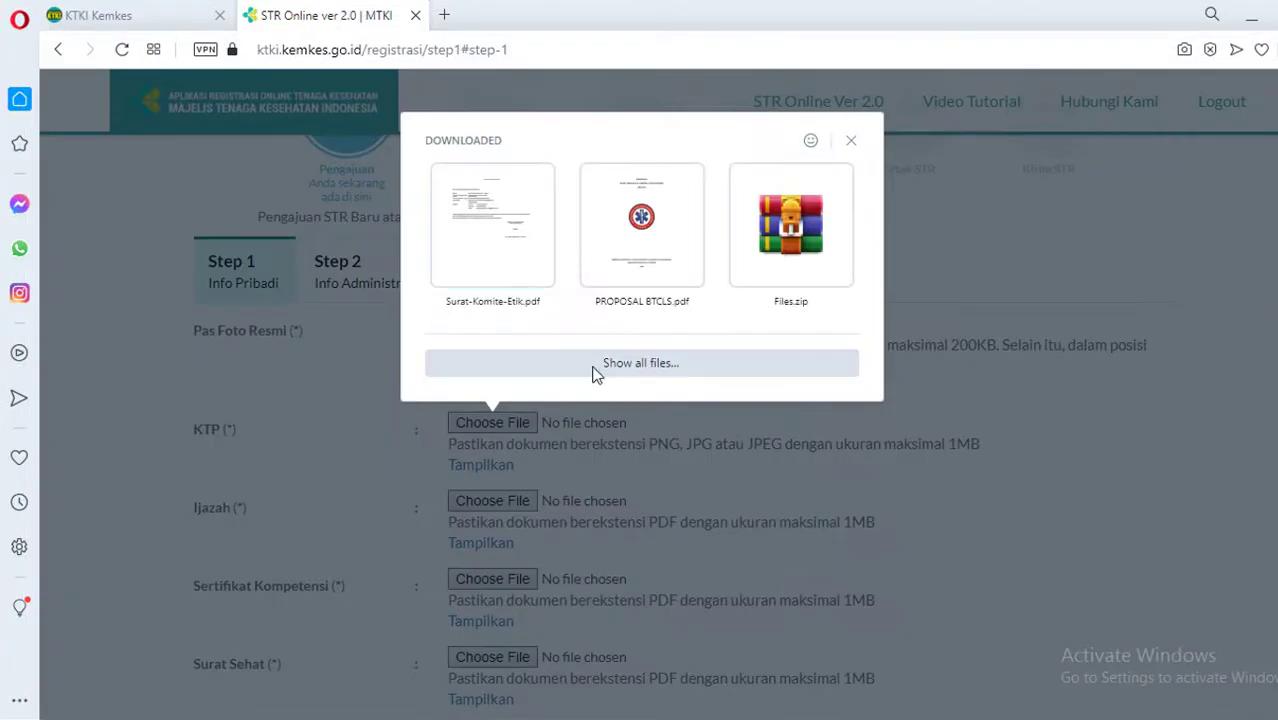
Attach Upload KTP to the KTP field and Upload Izajah + Ket RPL to Ijazah
click(593, 372)
click(252, 178)
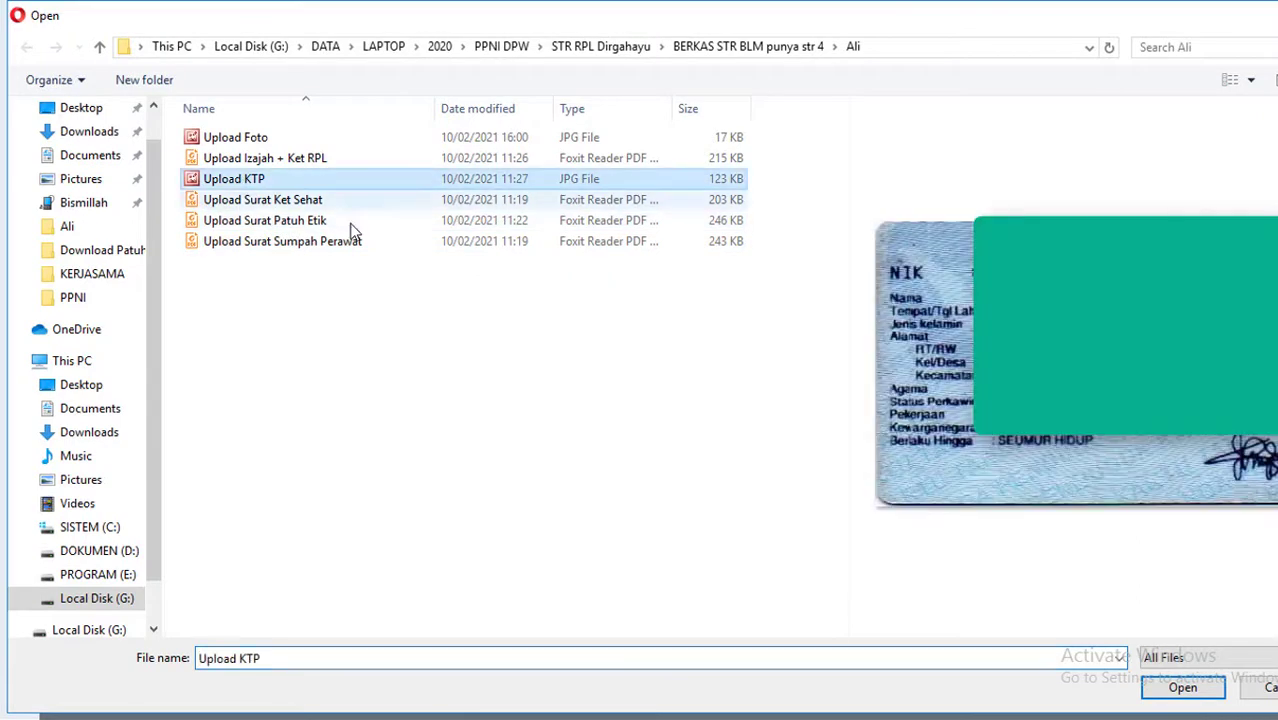
click(1180, 688)
scroll(624, 327, down, 2)
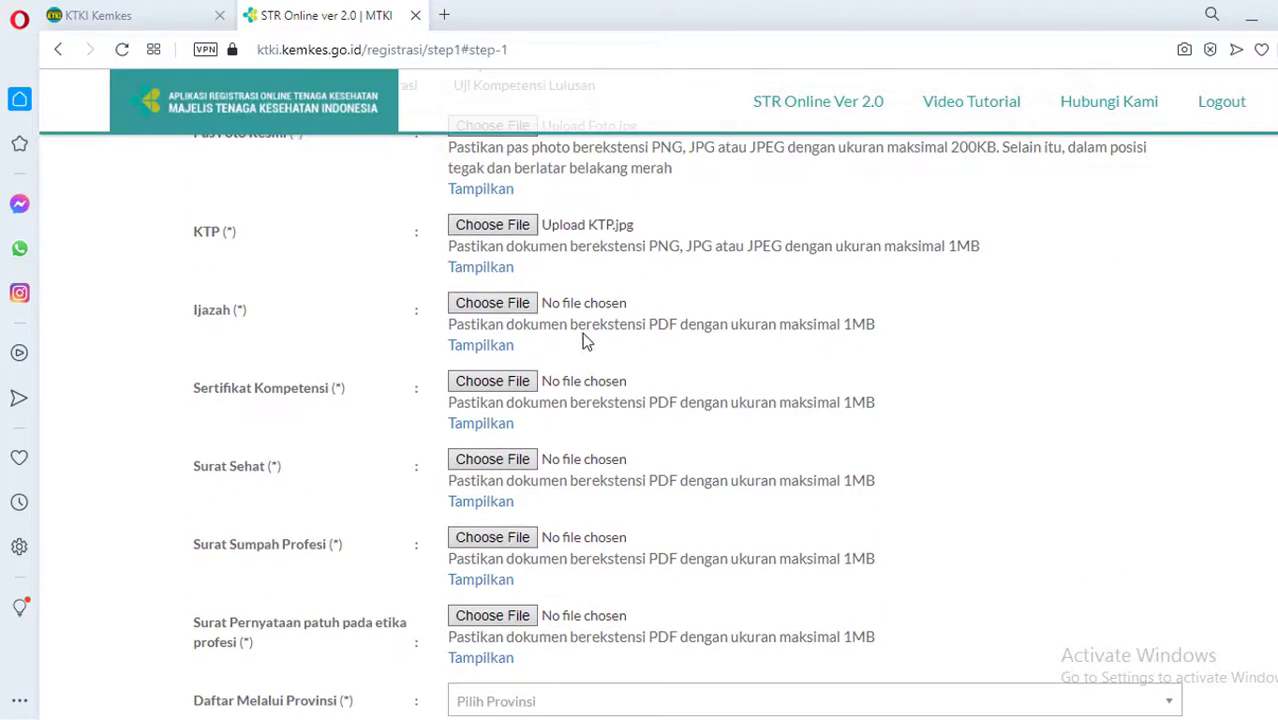
click(512, 302)
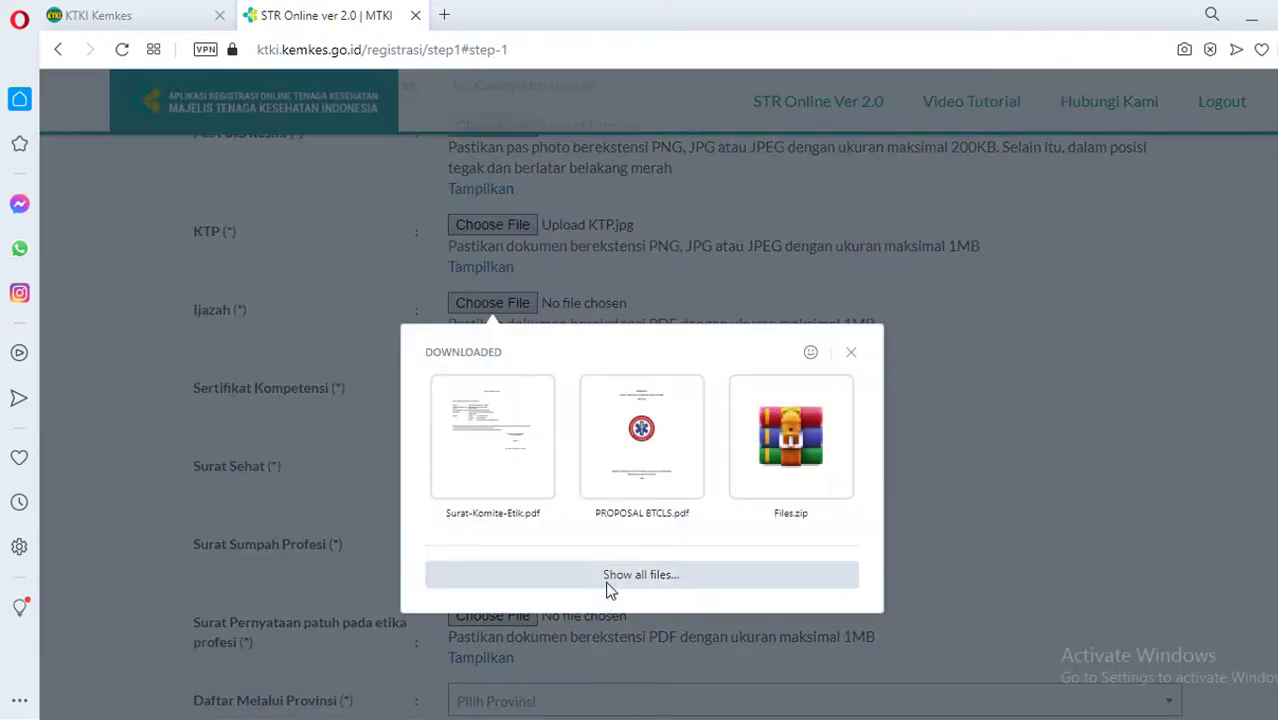
click(607, 578)
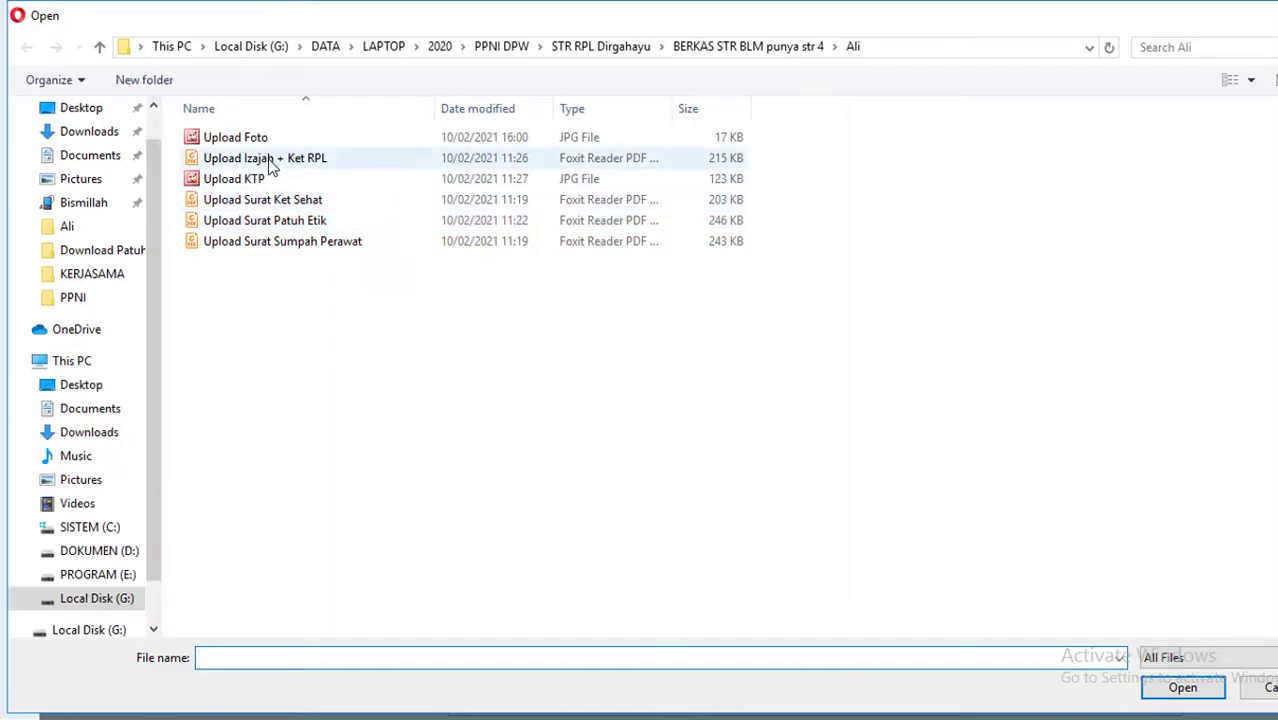
click(268, 160)
click(1178, 688)
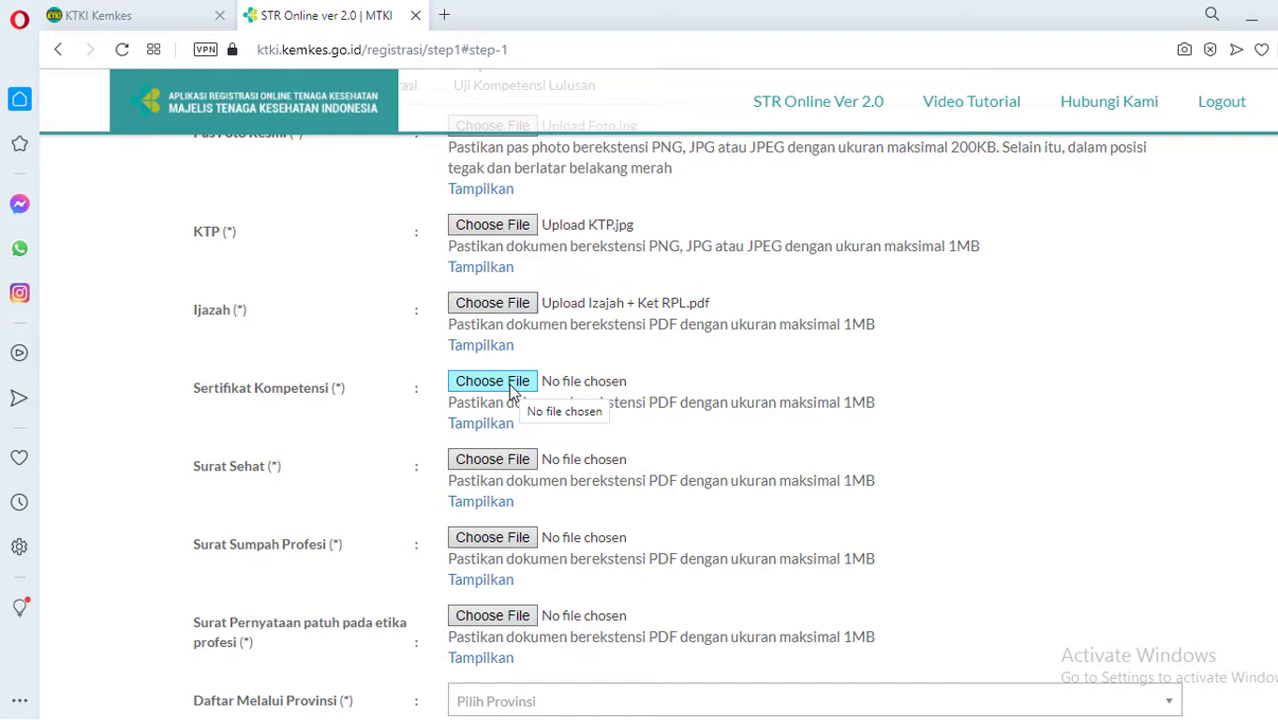
Attach Upload Izajah + Ket RPL as Sertifikat Kompetensi and Upload Surat Ket Sehat as Surat Sehat
click(513, 390)
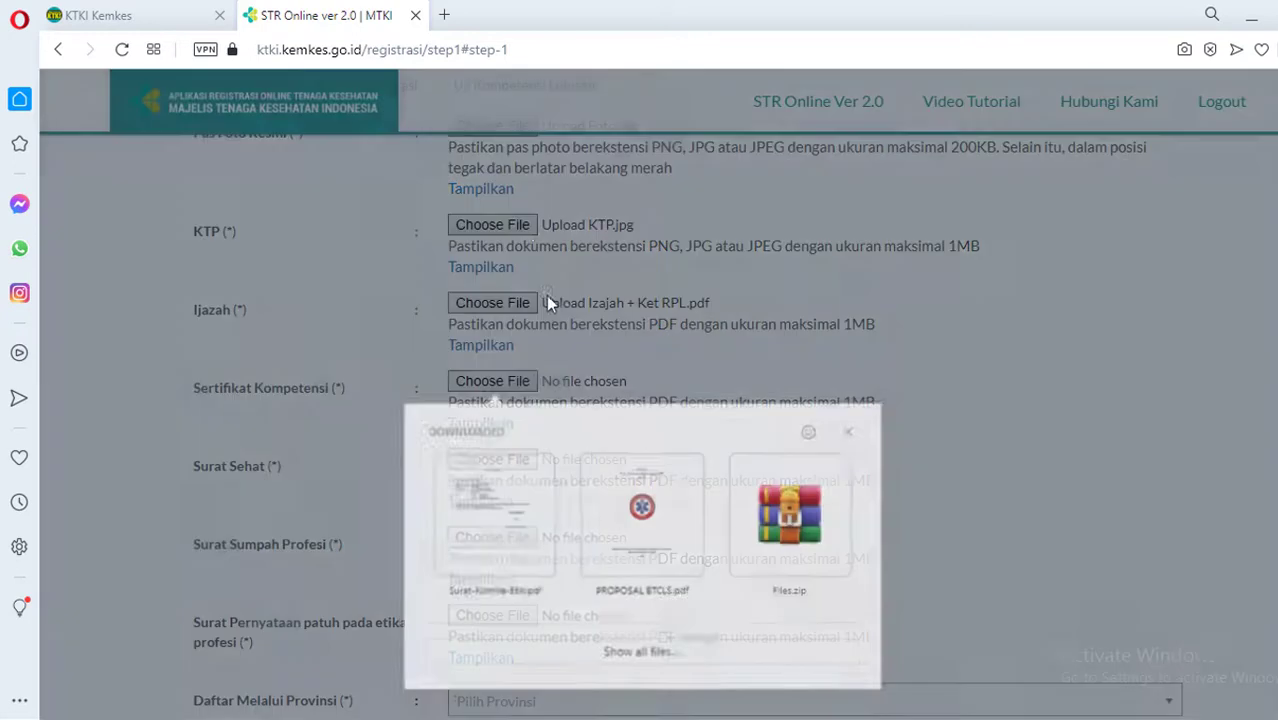
click(588, 648)
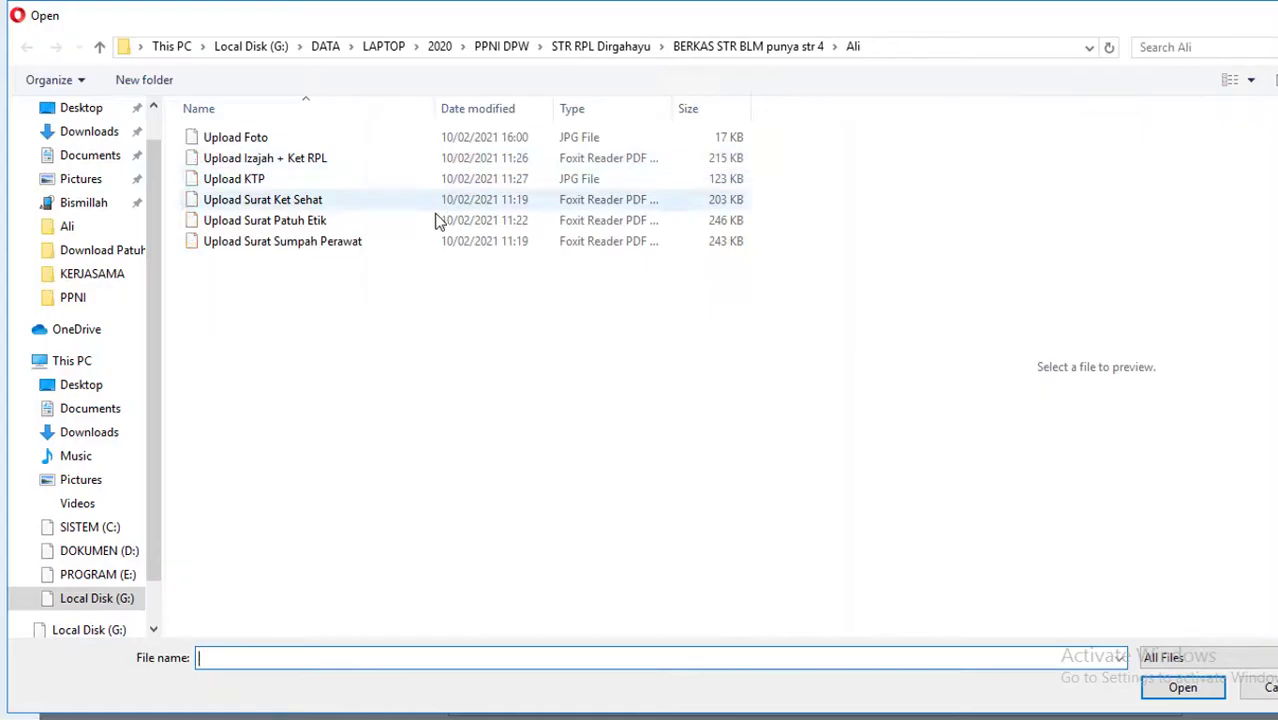
click(262, 161)
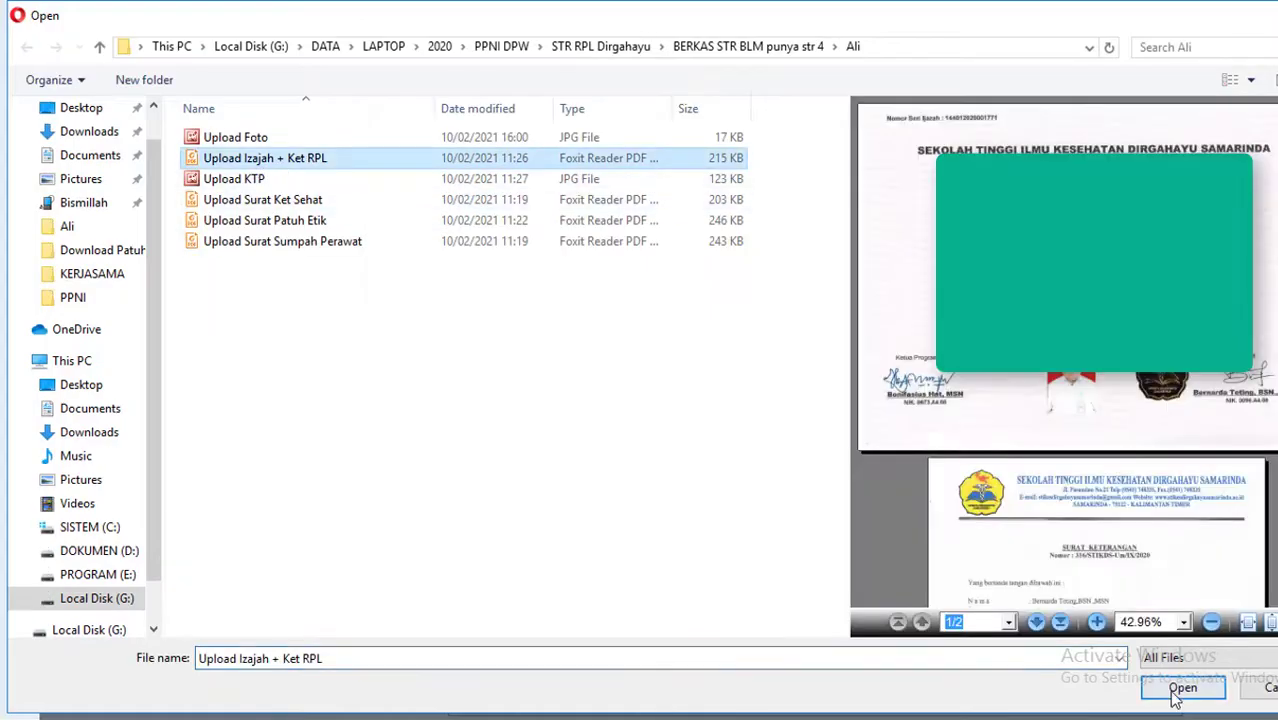
click(1182, 687)
click(512, 462)
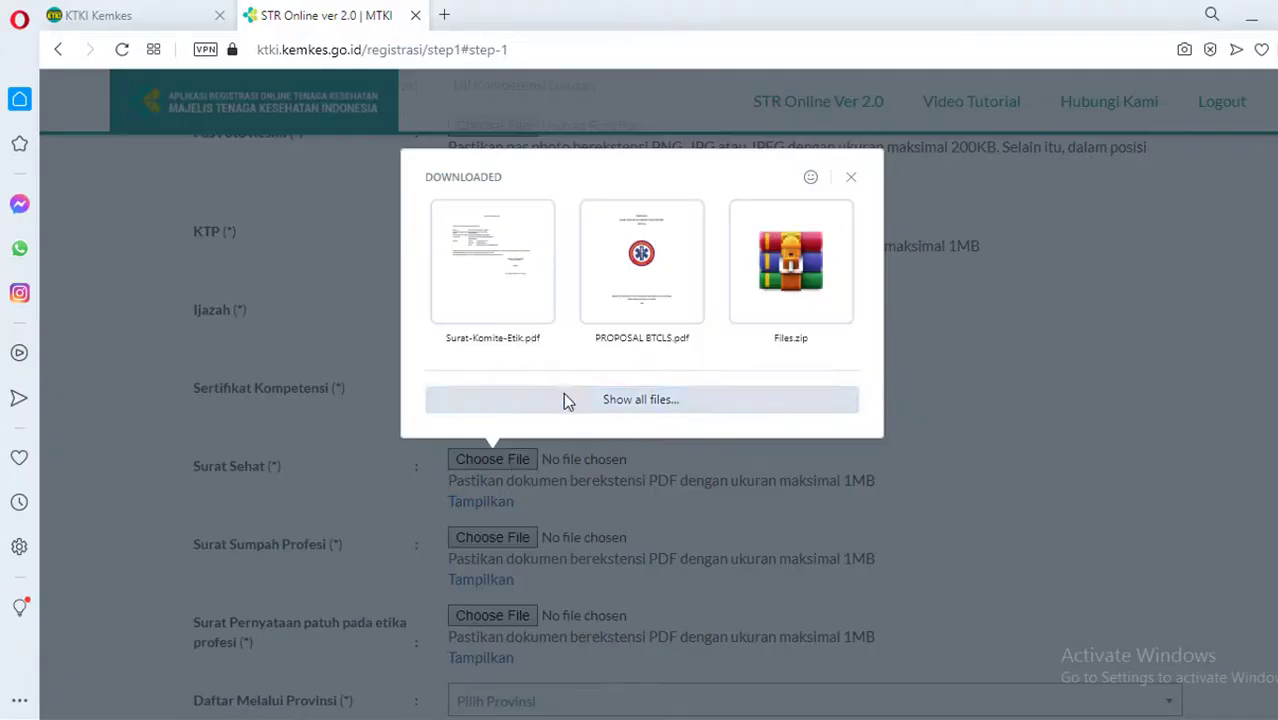
click(561, 395)
click(262, 199)
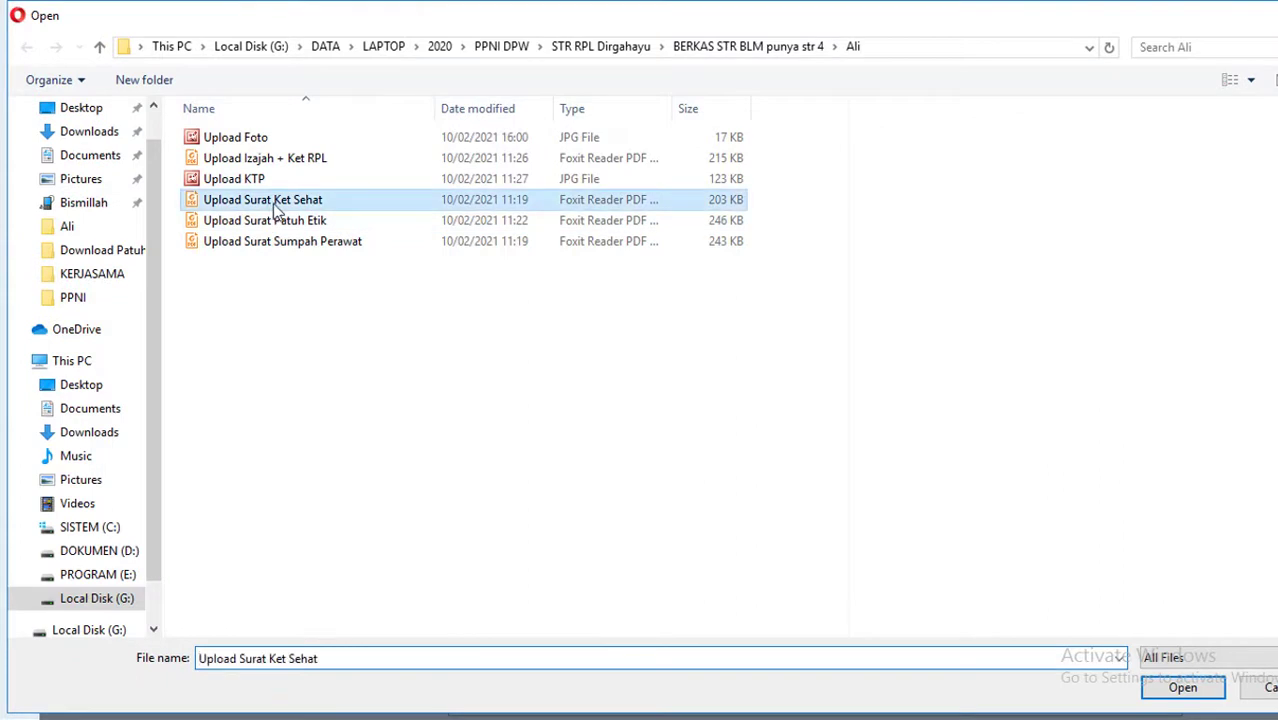
click(1182, 687)
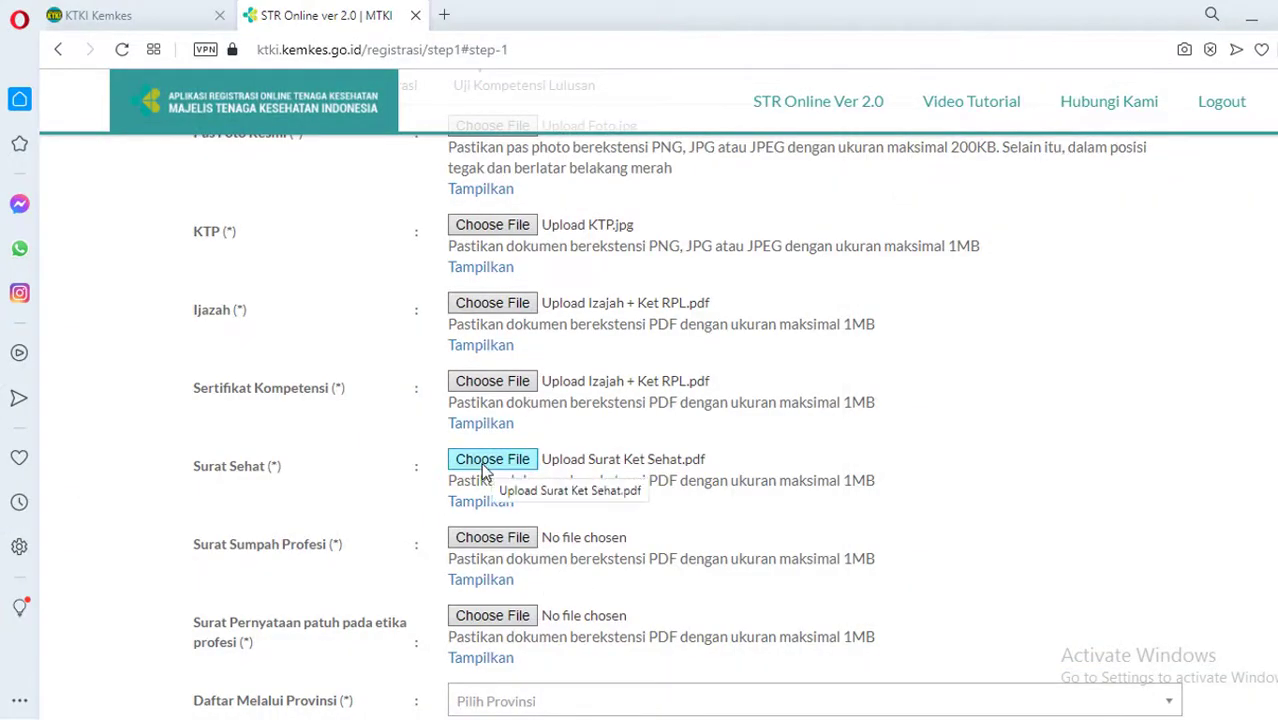
Attach Upload Surat Sumpah Perawat as the oath letter and Upload Surat Patuh Etik as the ethics statement
click(513, 548)
click(583, 485)
click(330, 245)
click(1168, 696)
scroll(900, 568, down, 2)
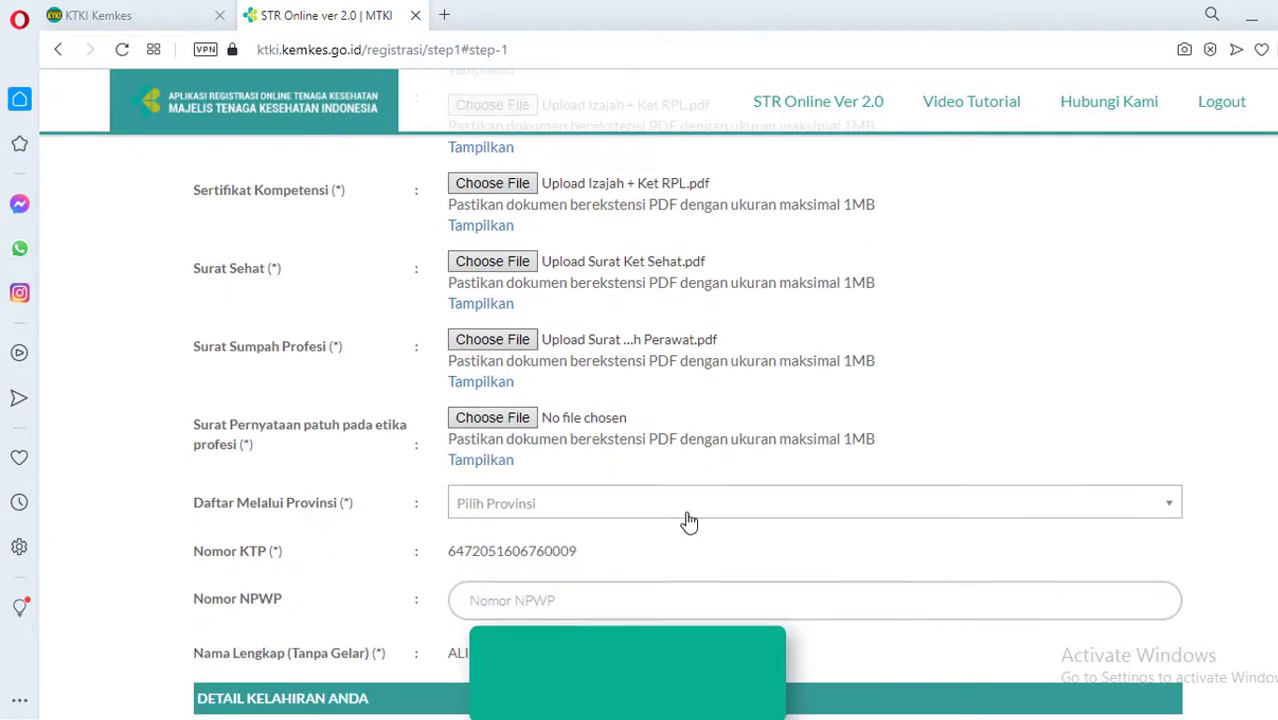
click(510, 420)
click(646, 366)
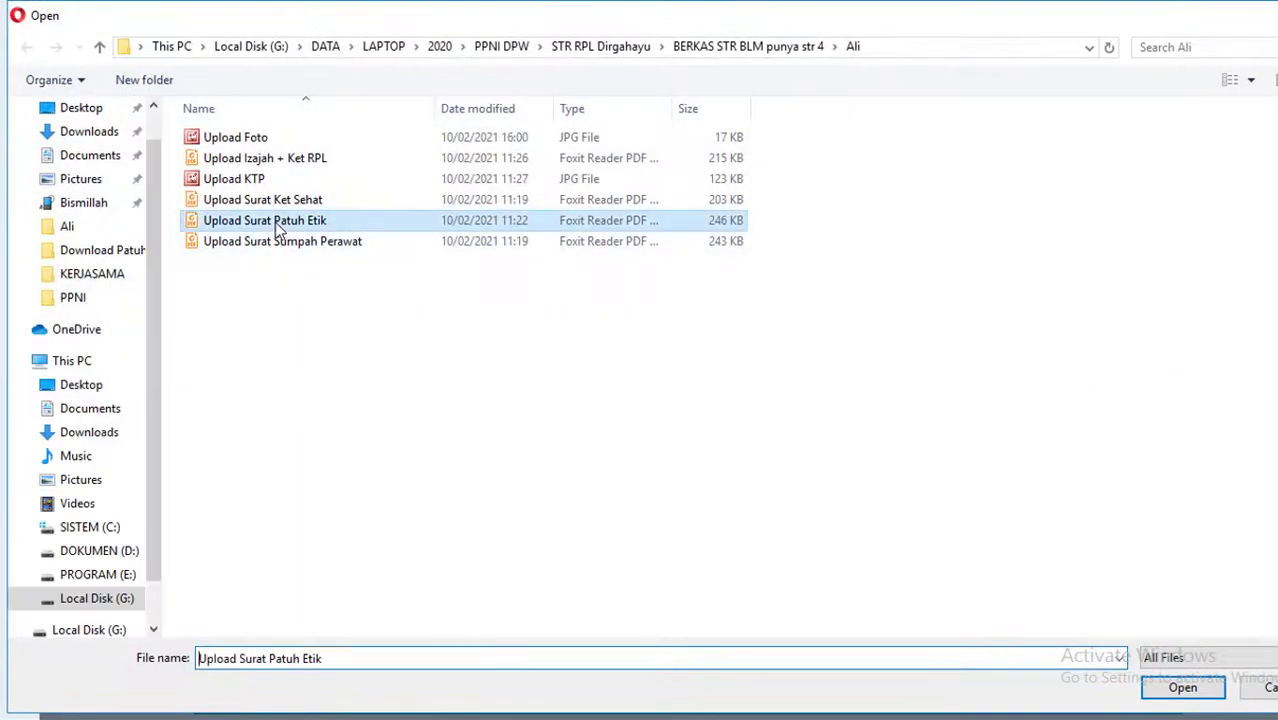
click(275, 222)
click(1182, 688)
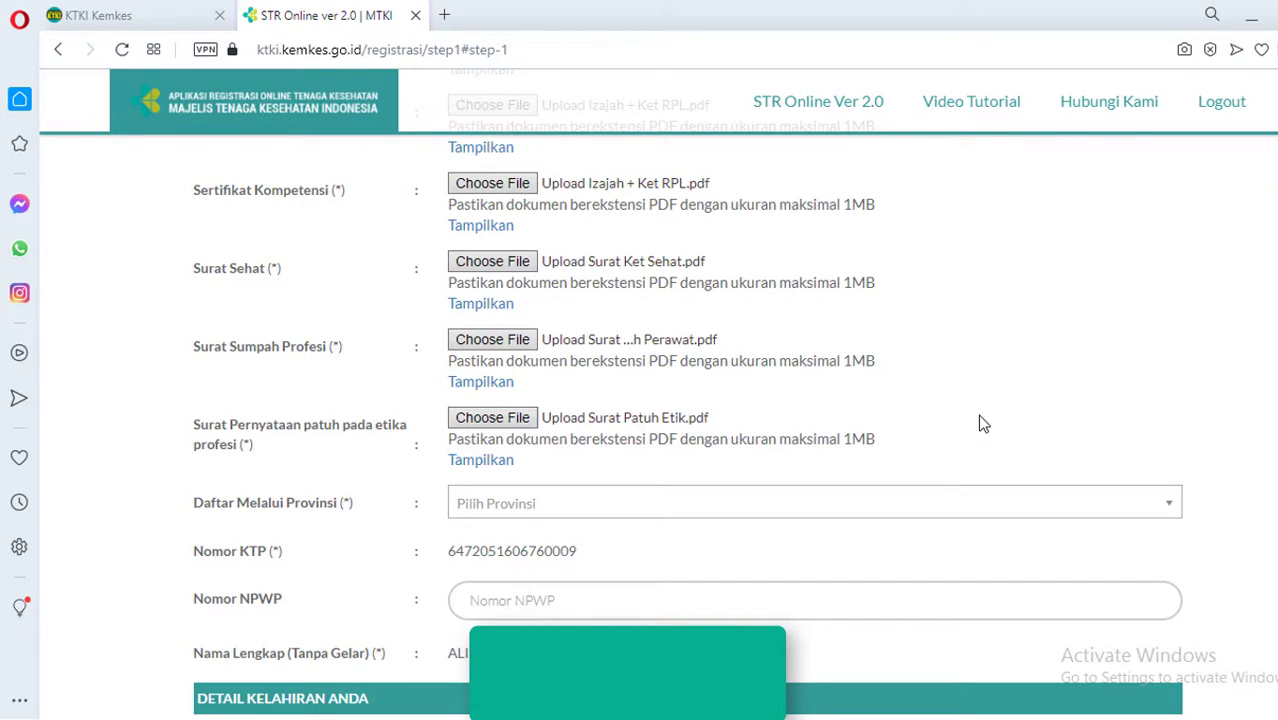
Set Daftar Melalui Provinsi to KALIMANTAN TIMUR
scroll(977, 422, down, 1)
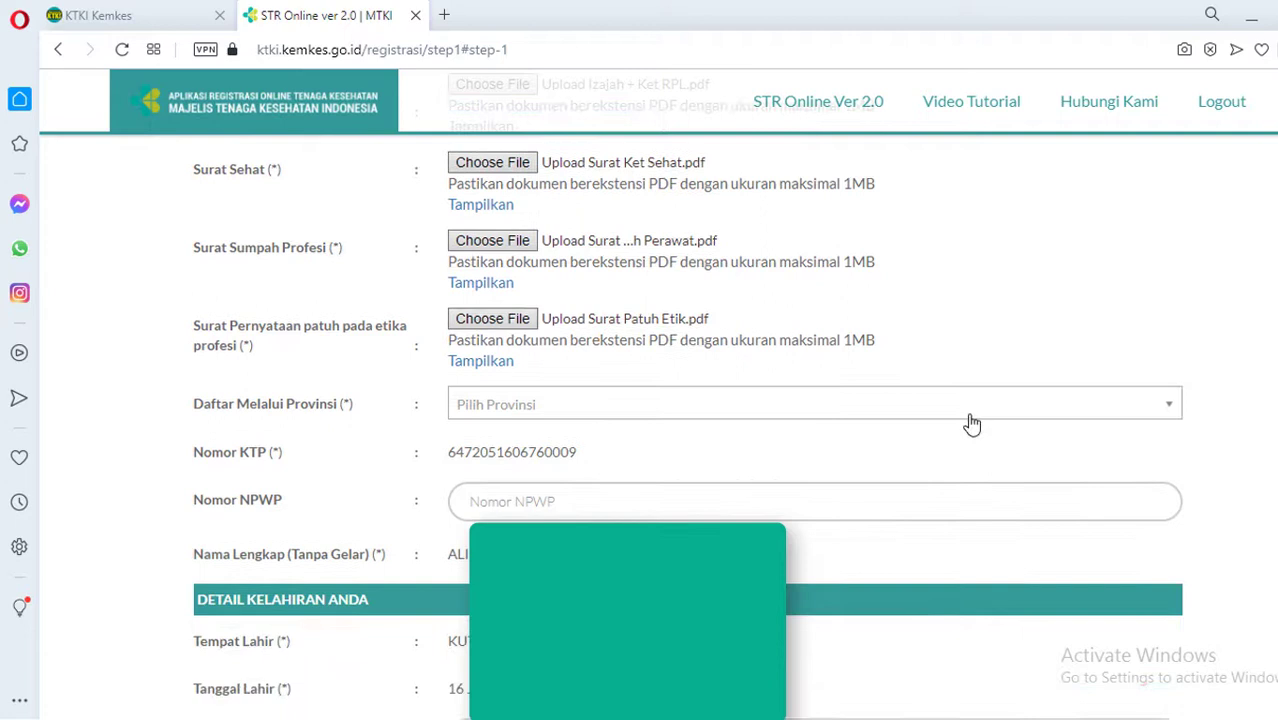
click(696, 410)
text(k)
key(Down)
key(Down)
key(Down)
key(Return)
Enter 0 as the NPWP number and restore the browser to a smaller window
click(623, 505)
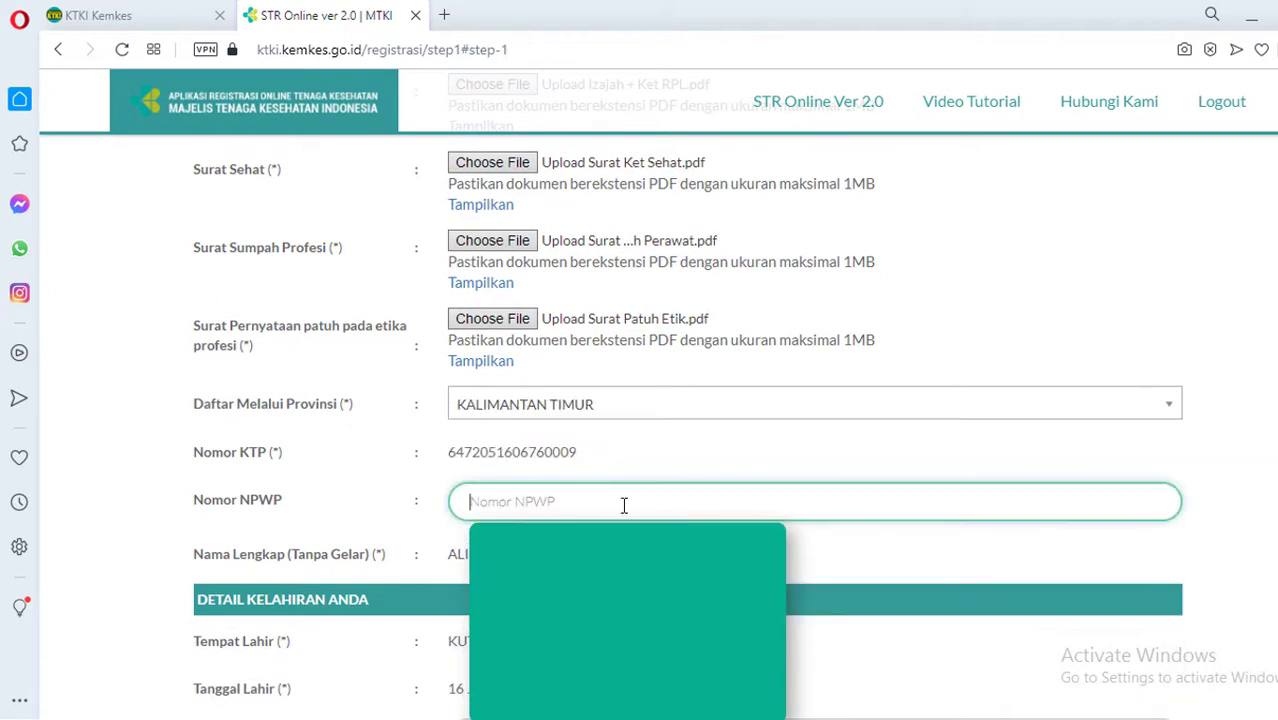
text(0)
scroll(1000, 450, down, 4)
click(630, 445)
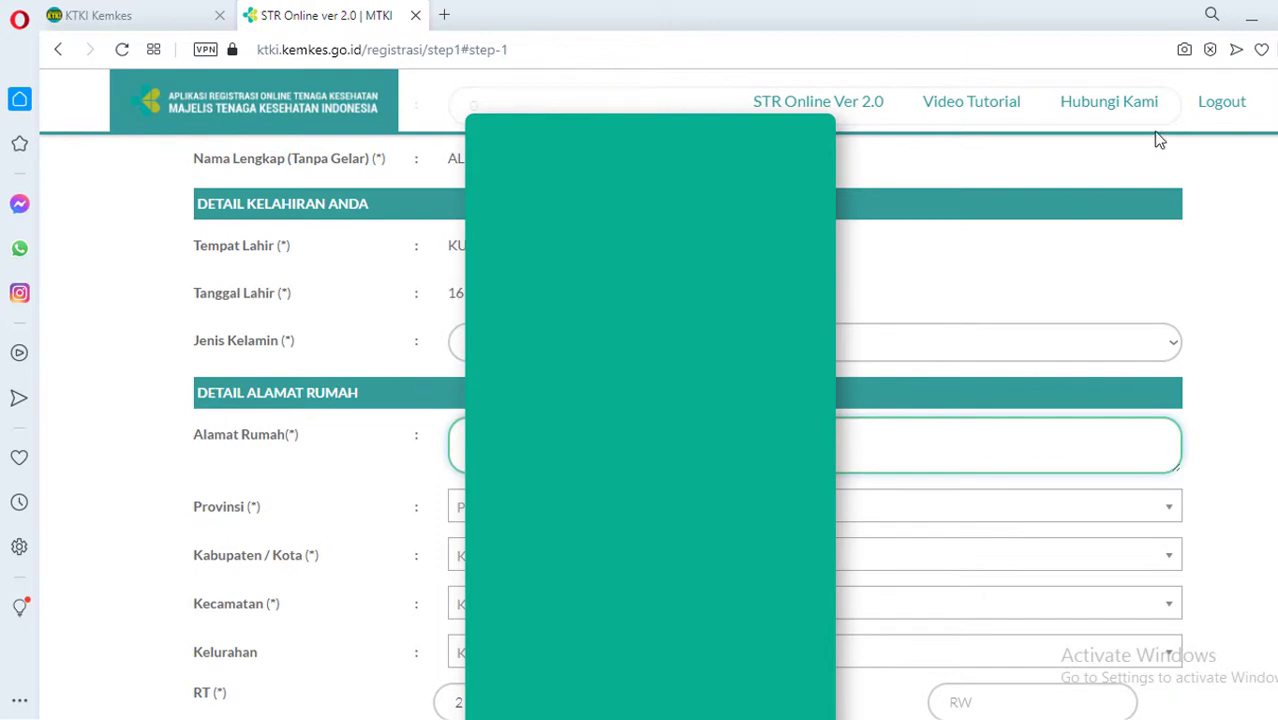
click(1276, 14)
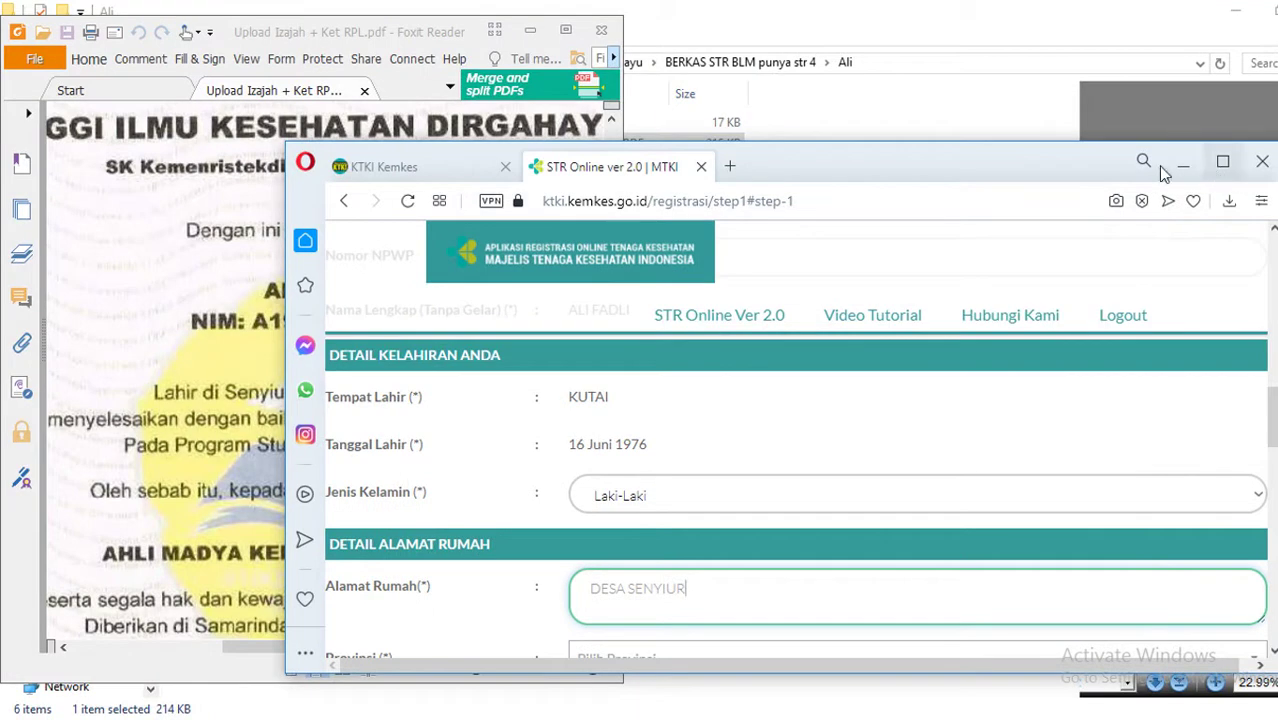
Open the Upload KTP image in Picture Manager and place the browser window beside it
click(826, 38)
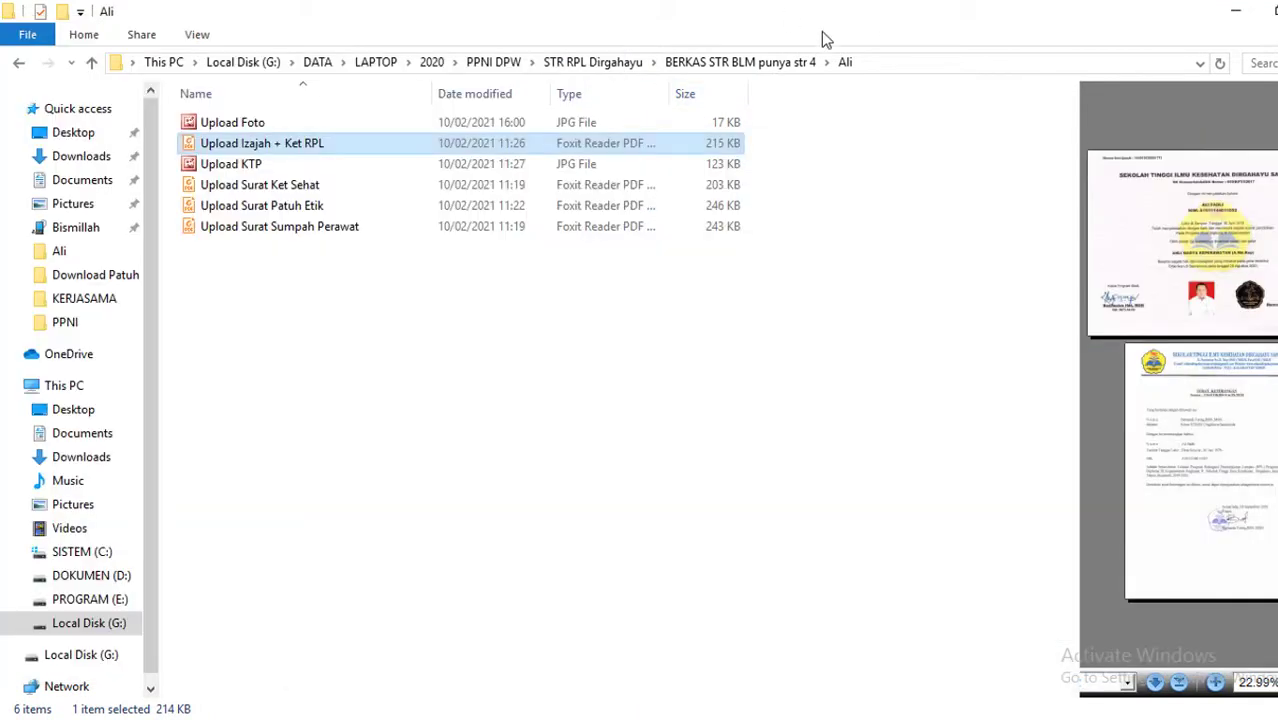
click(251, 165)
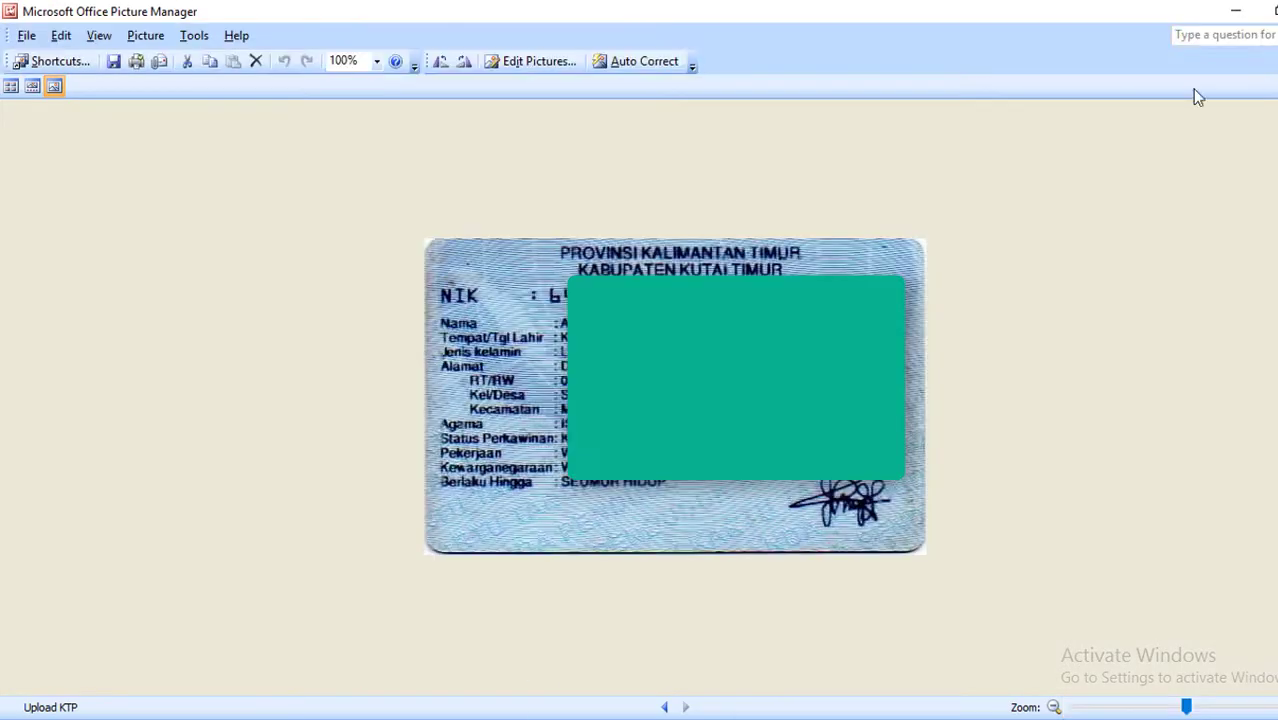
click(1275, 11)
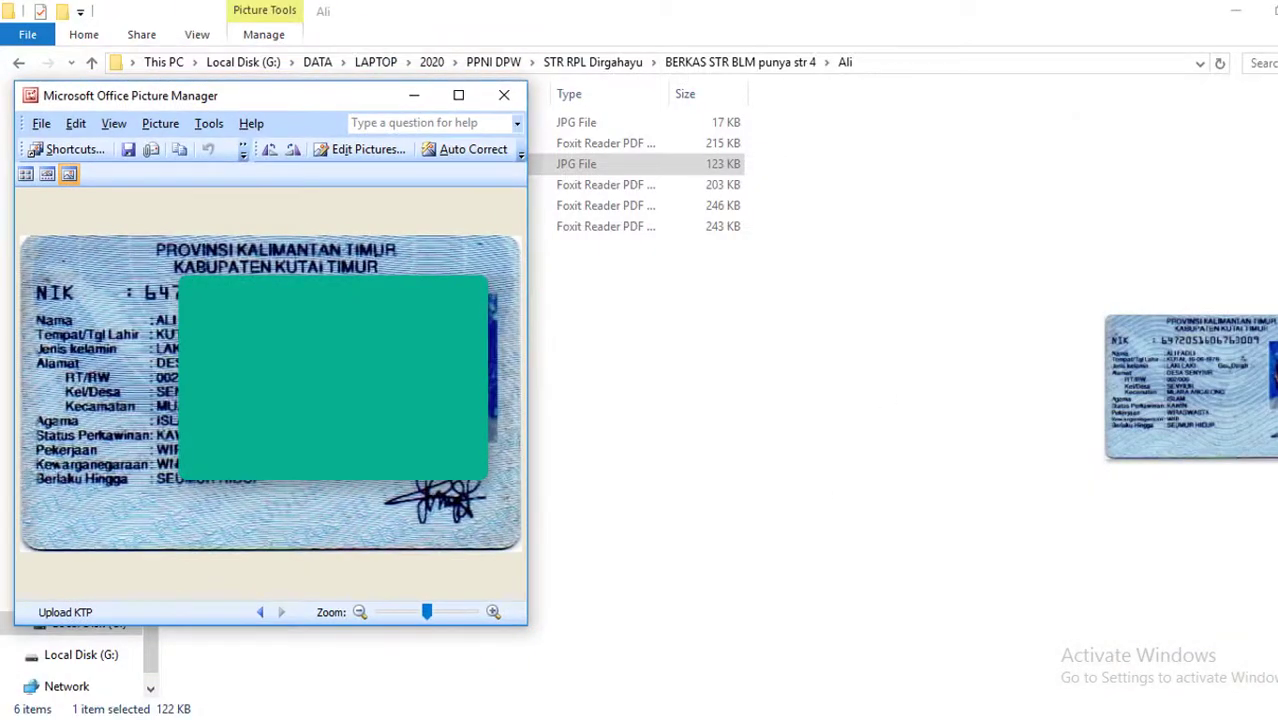
key(alt+Tab)
drag(916, 163, 1079, 79)
scroll(1000, 350, down, 1)
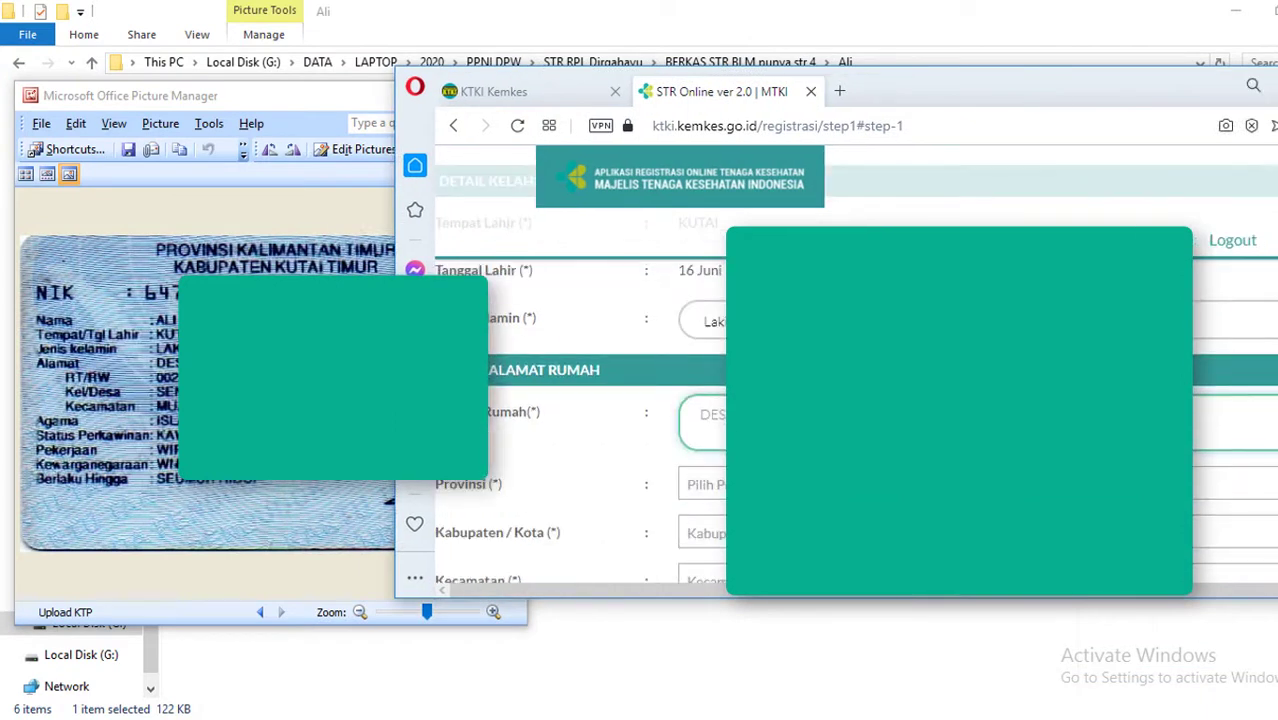
Select the home province, regency KUTAI TIMUR, district MUARA ANCALONG and village SENYIUR
click(960, 485)
text(KA)
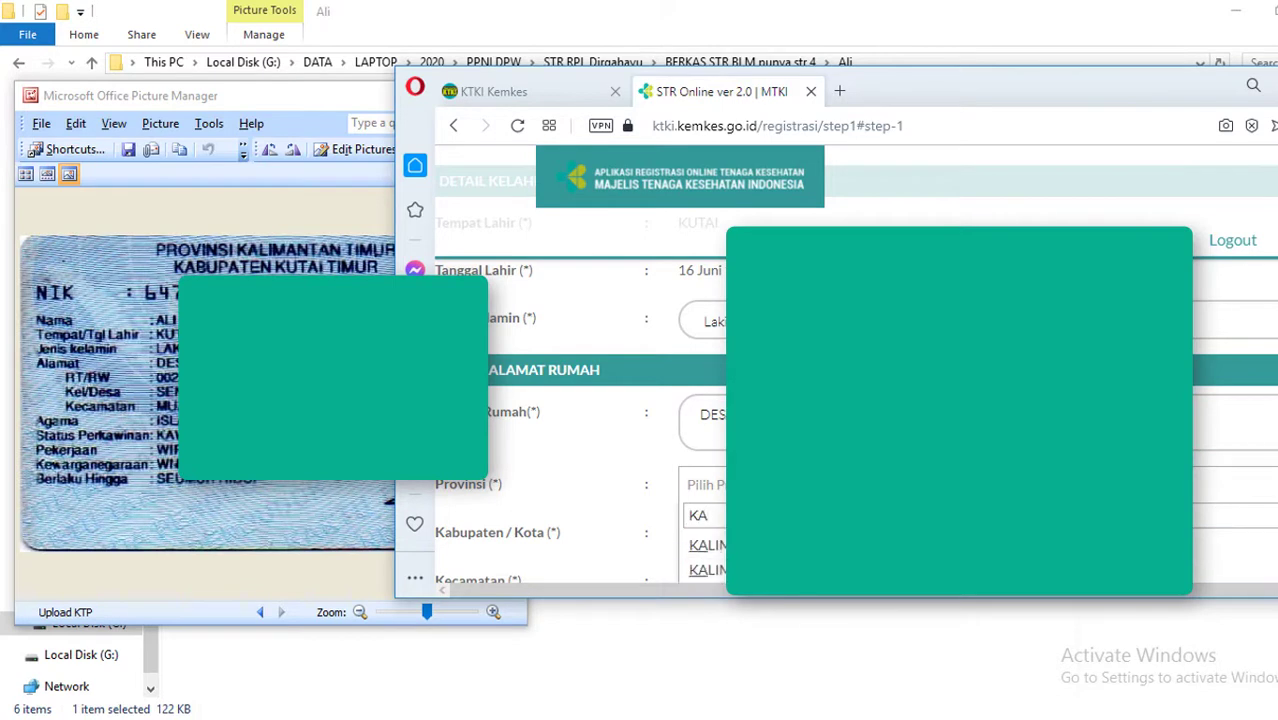
key(ctrl+minus)
key(ctrl+minus)
key(ctrl+minus)
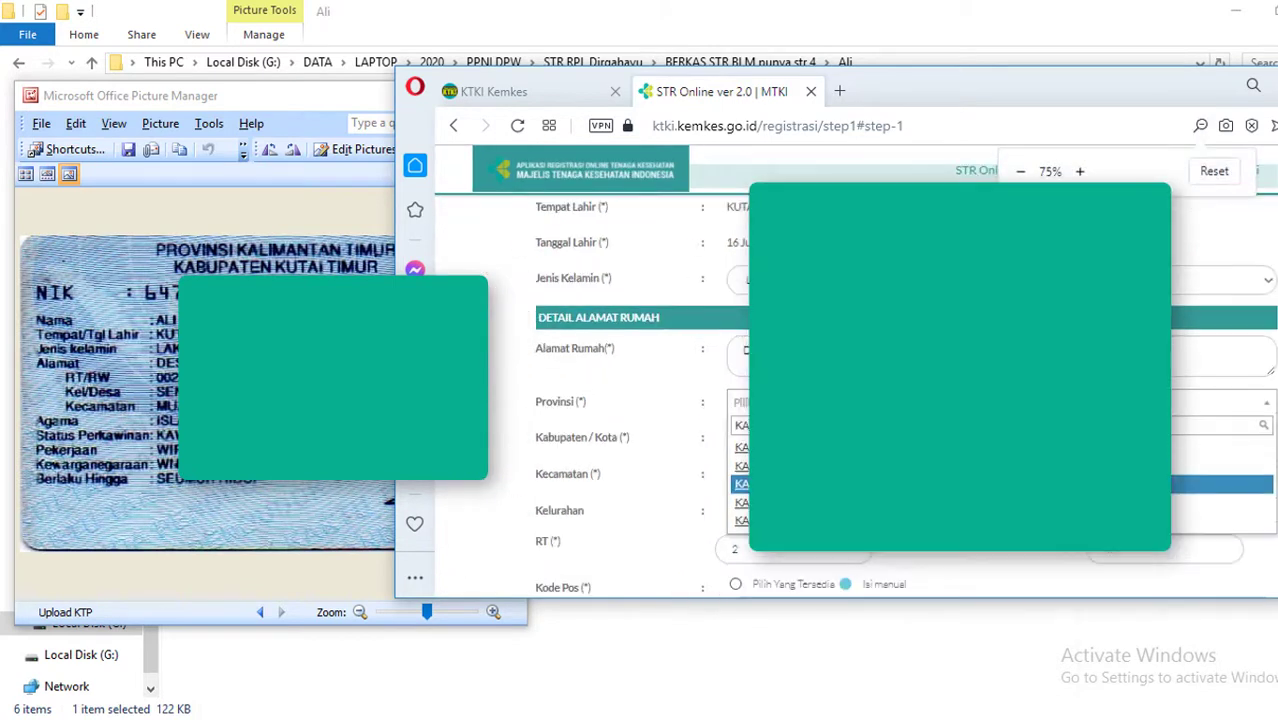
click(960, 439)
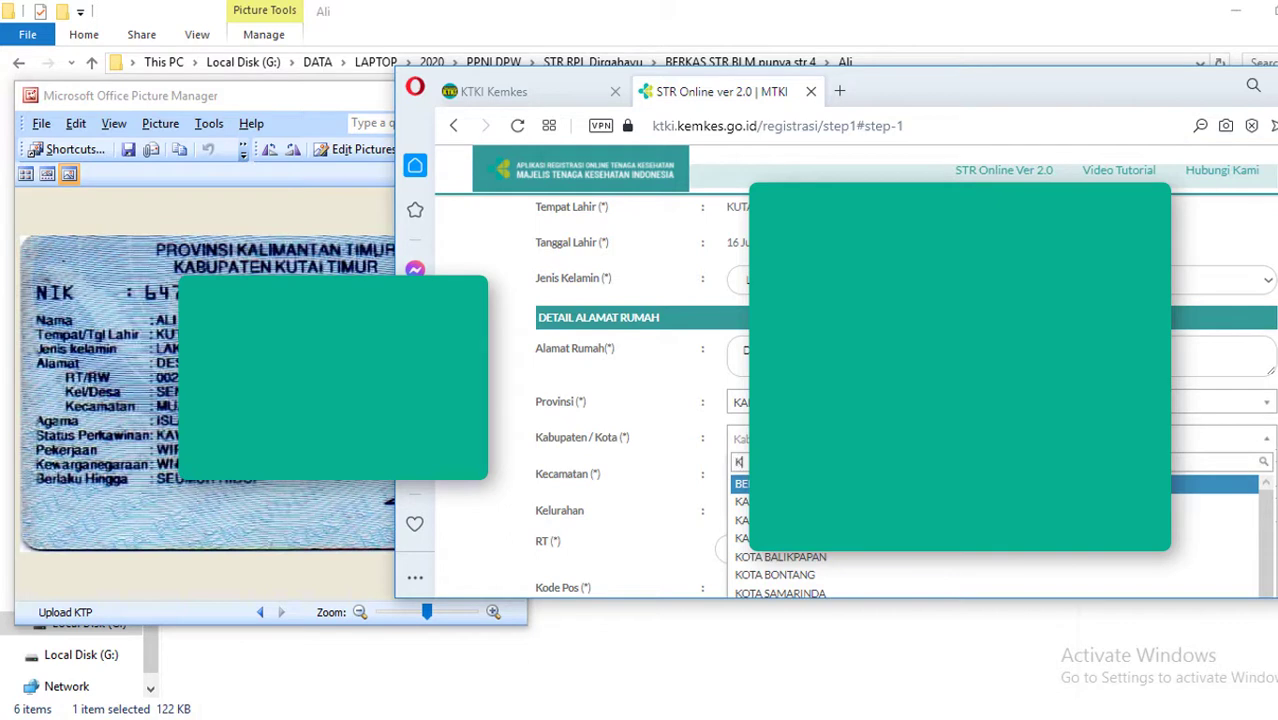
text(KU)
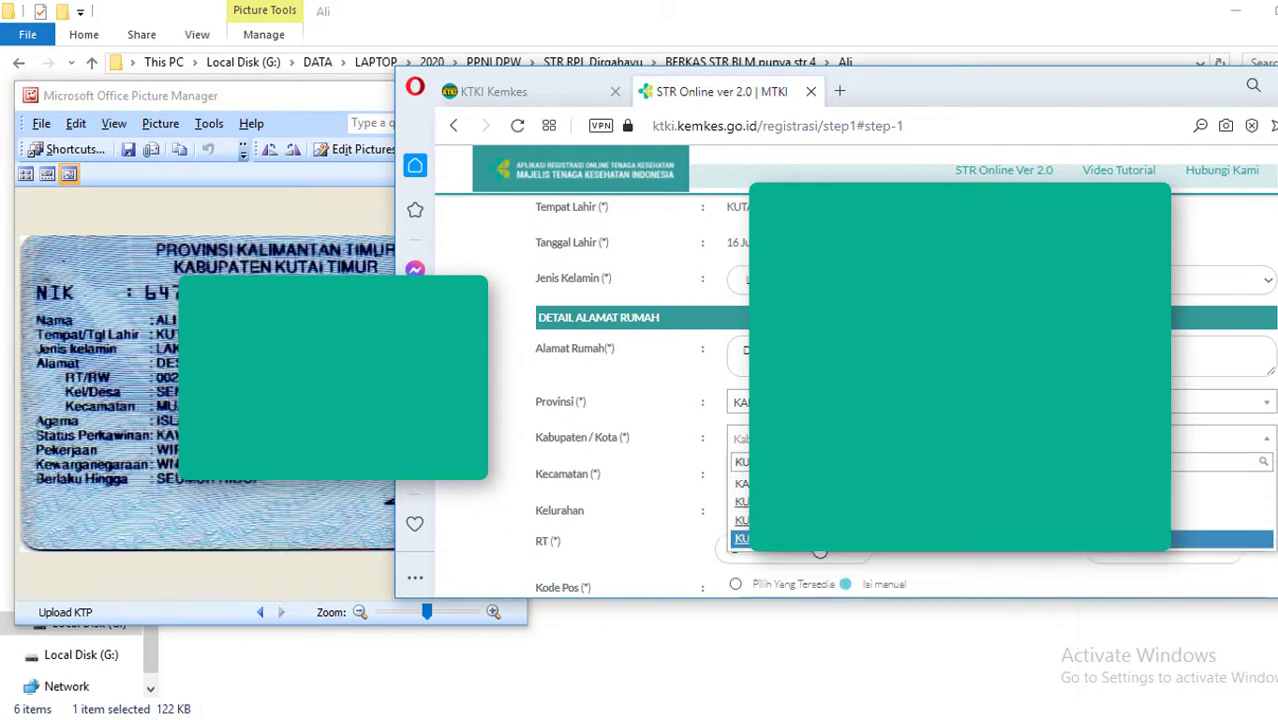
click(825, 539)
click(836, 475)
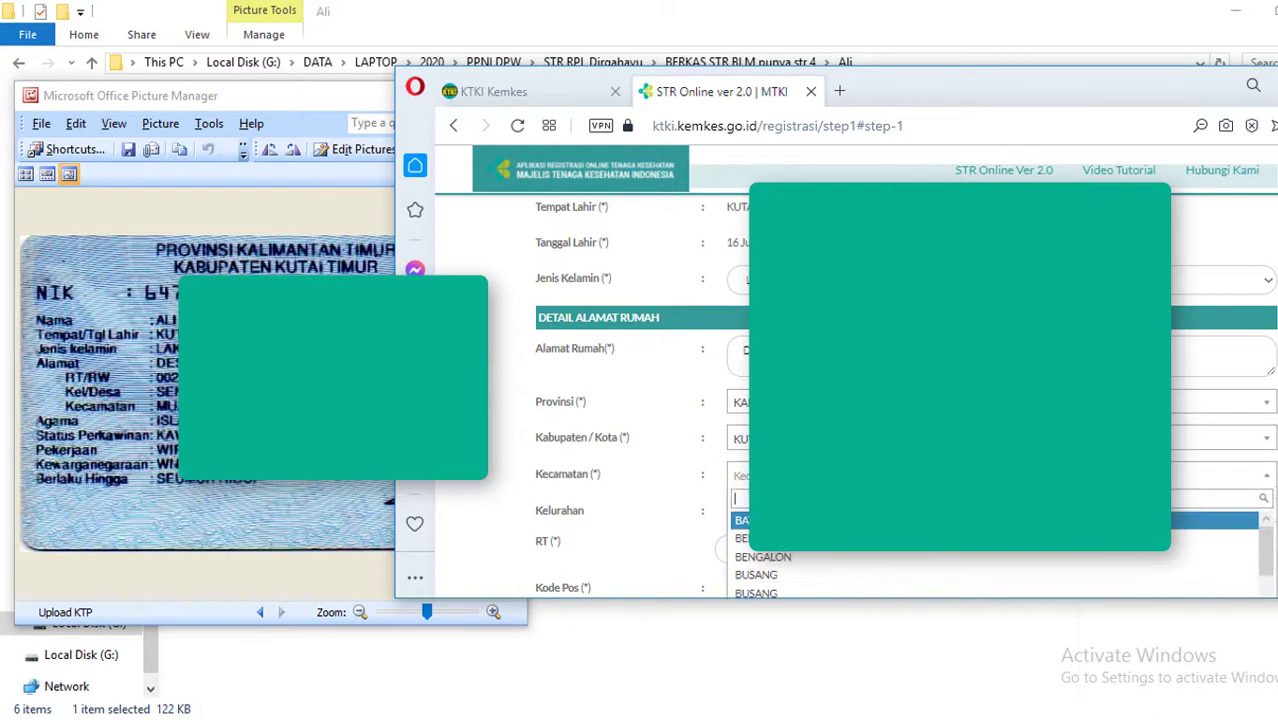
text(MU)
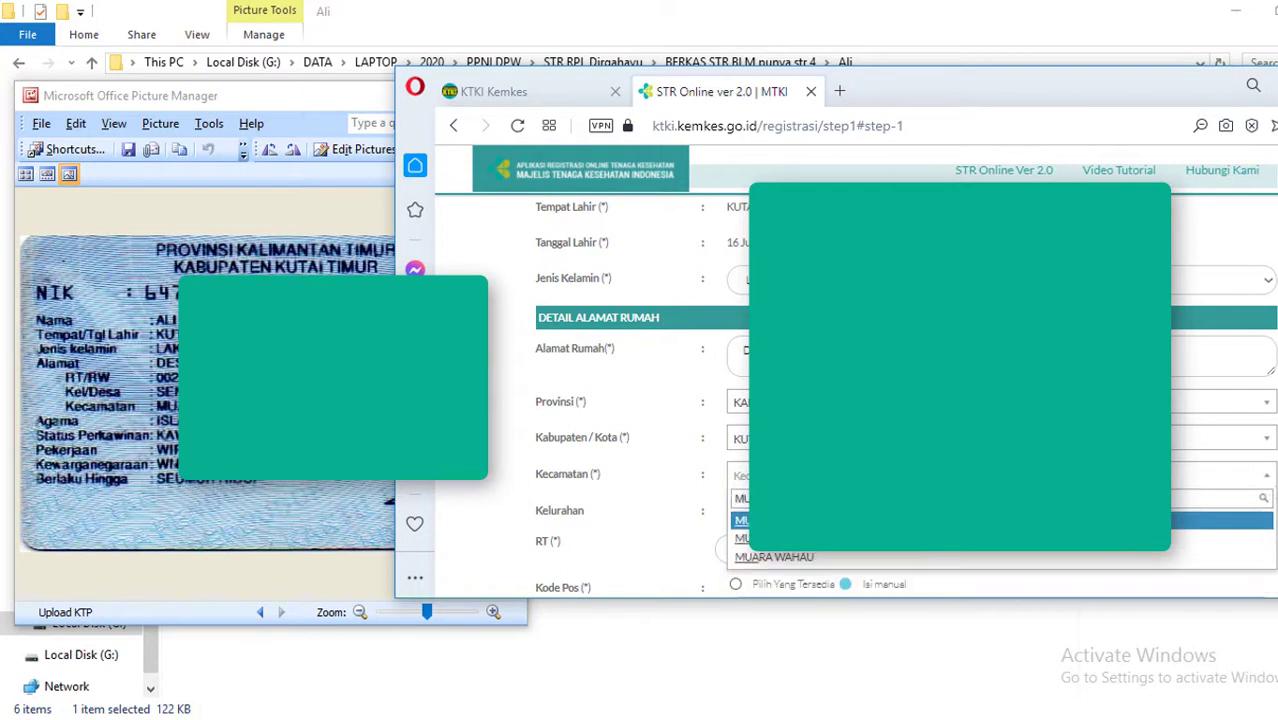
key(Return)
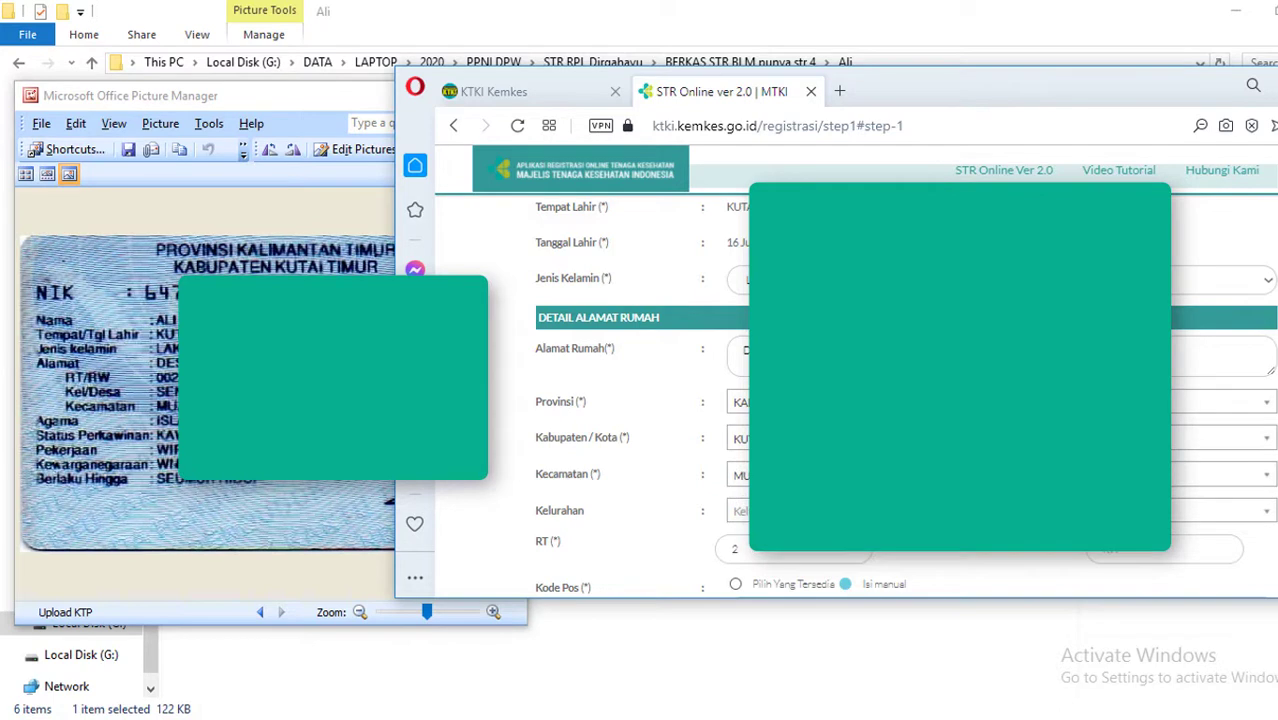
click(836, 511)
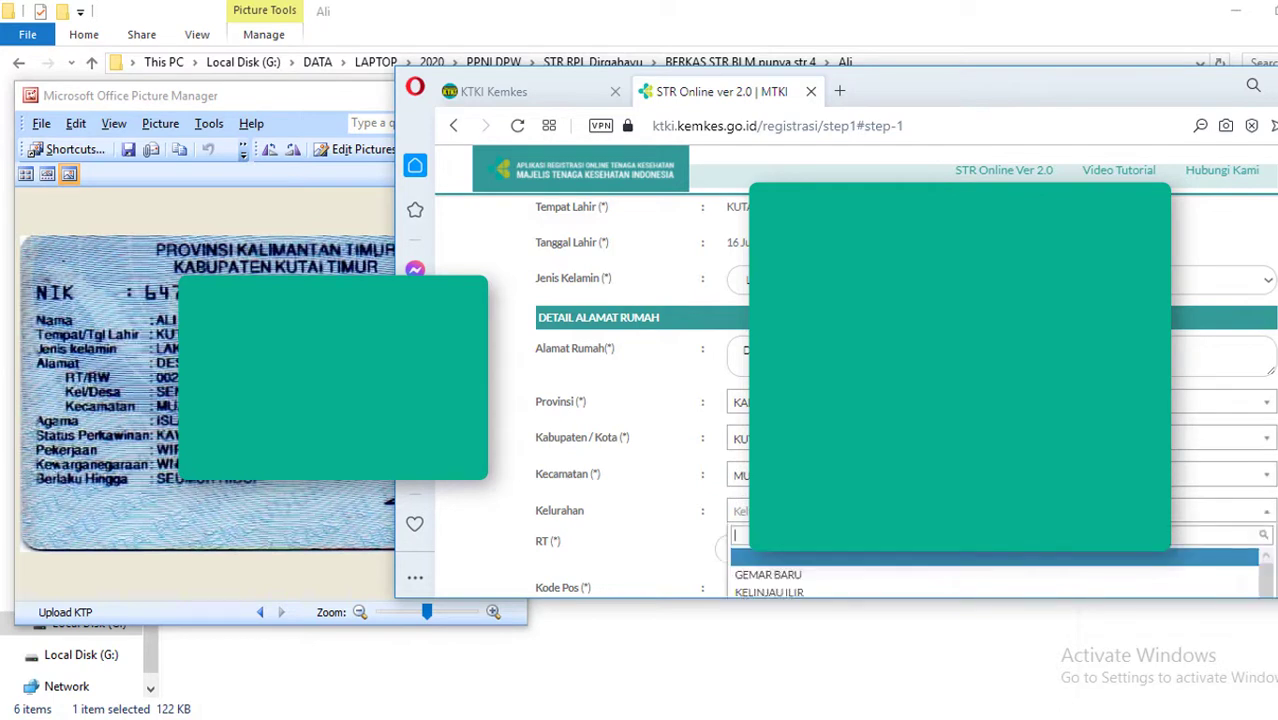
text(SE)
key(Return)
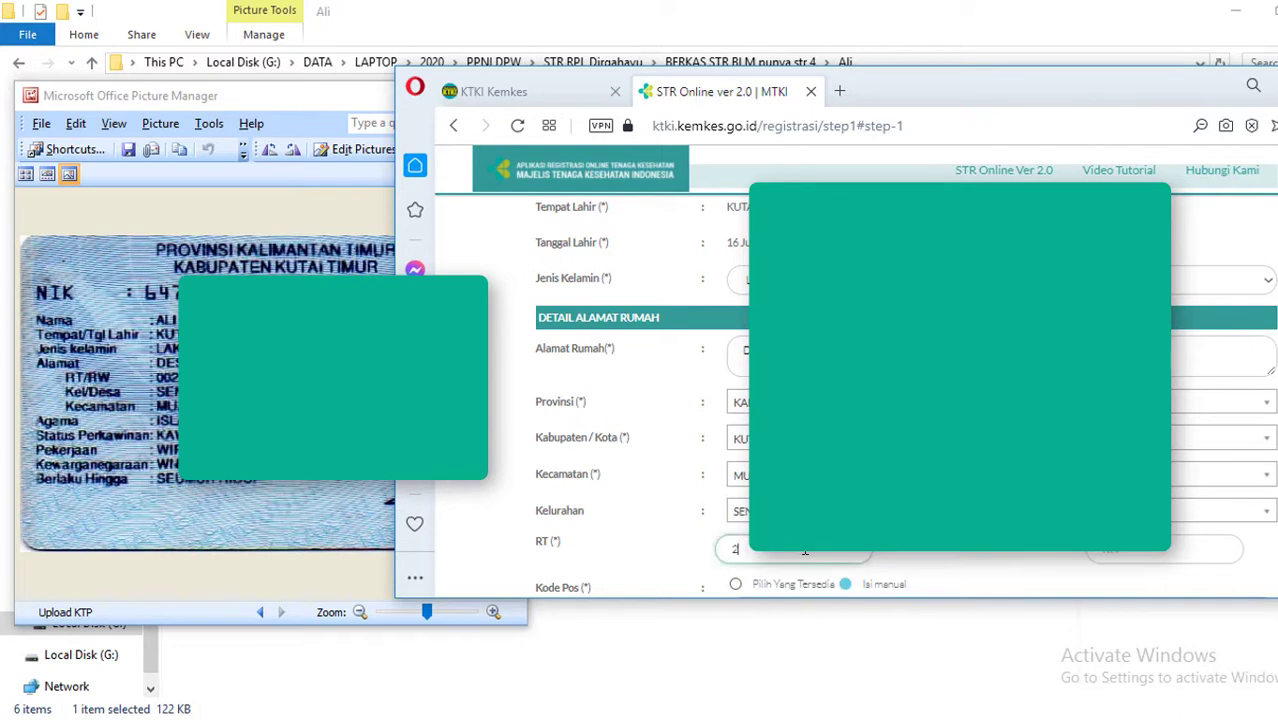
Fill in RT and RW, then choose postal code 75666 via Pilih Yang Tersedia
click(1126, 549)
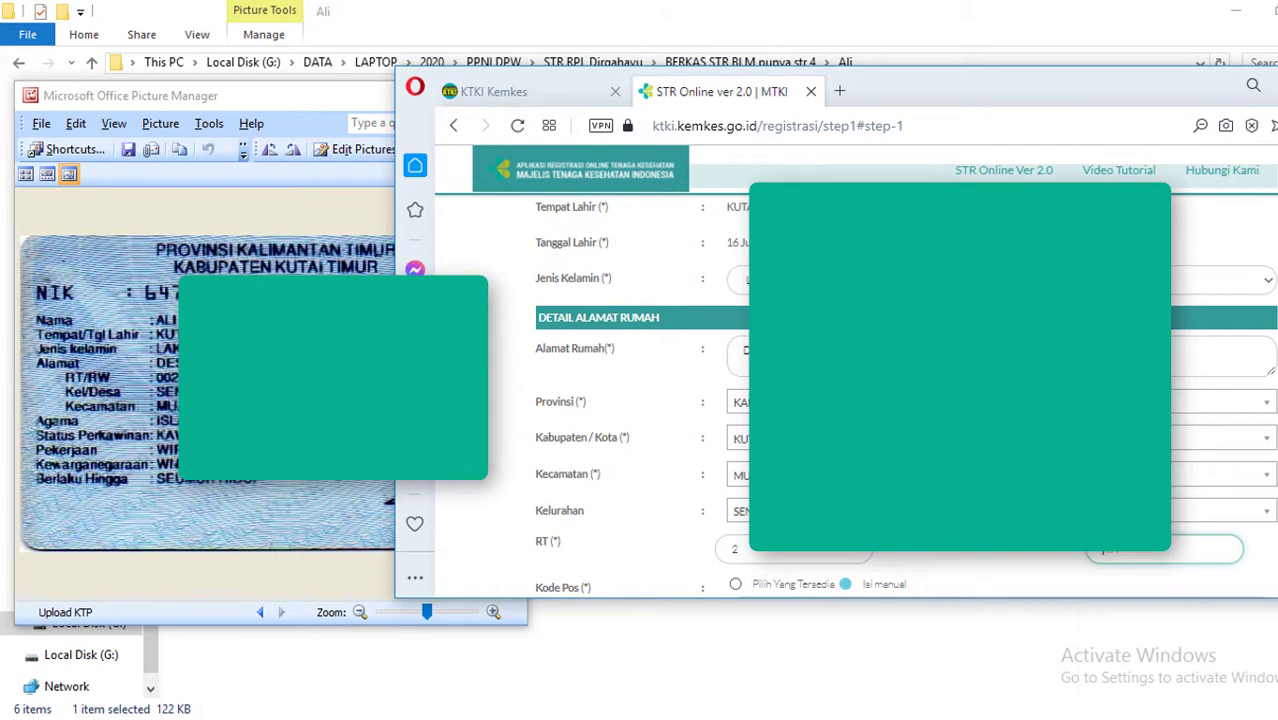
text(4)
scroll(1144, 540, down, 3)
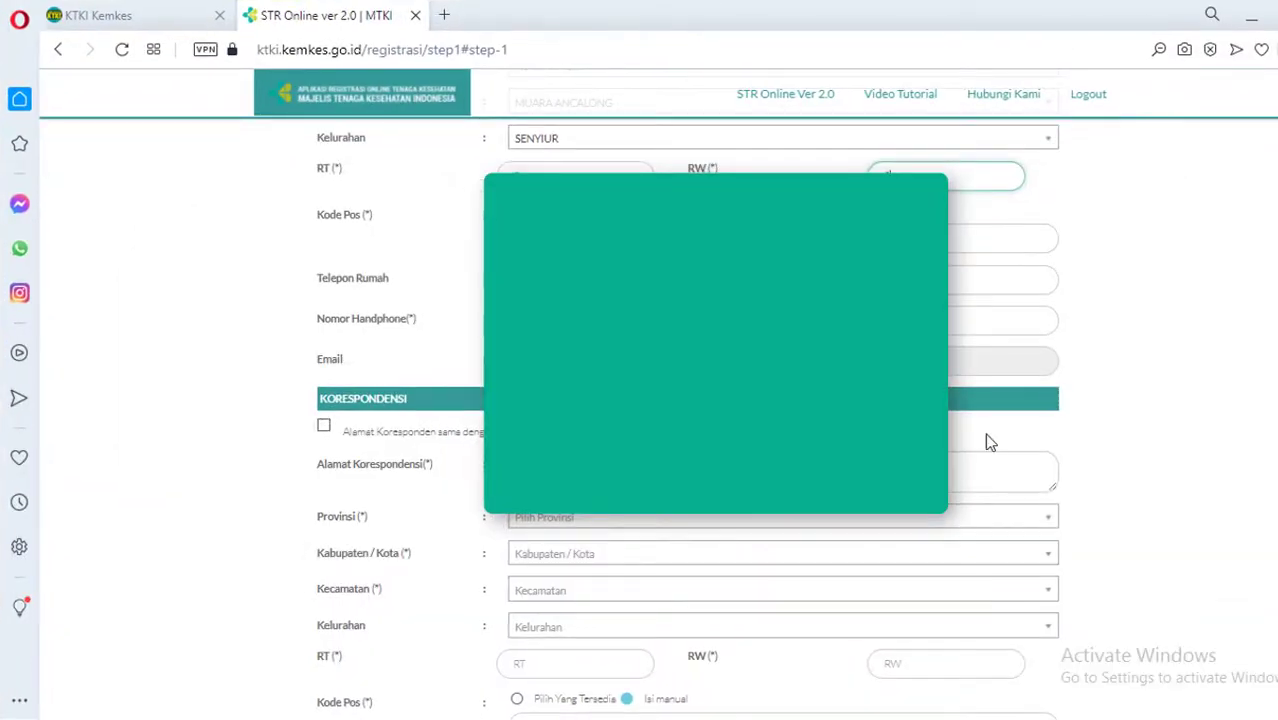
key(ctrl+plus)
key(ctrl+plus)
key(ctrl+plus)
key(ctrl+plus)
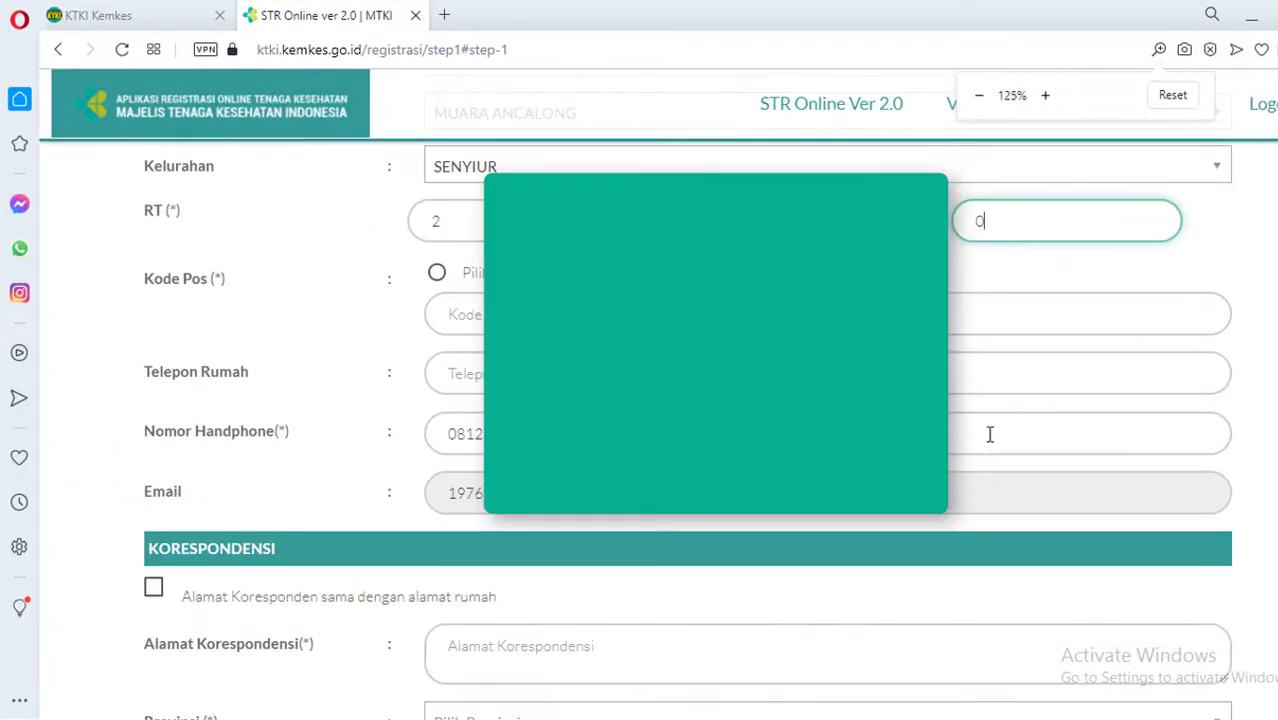
key(ctrl+minus)
click(436, 276)
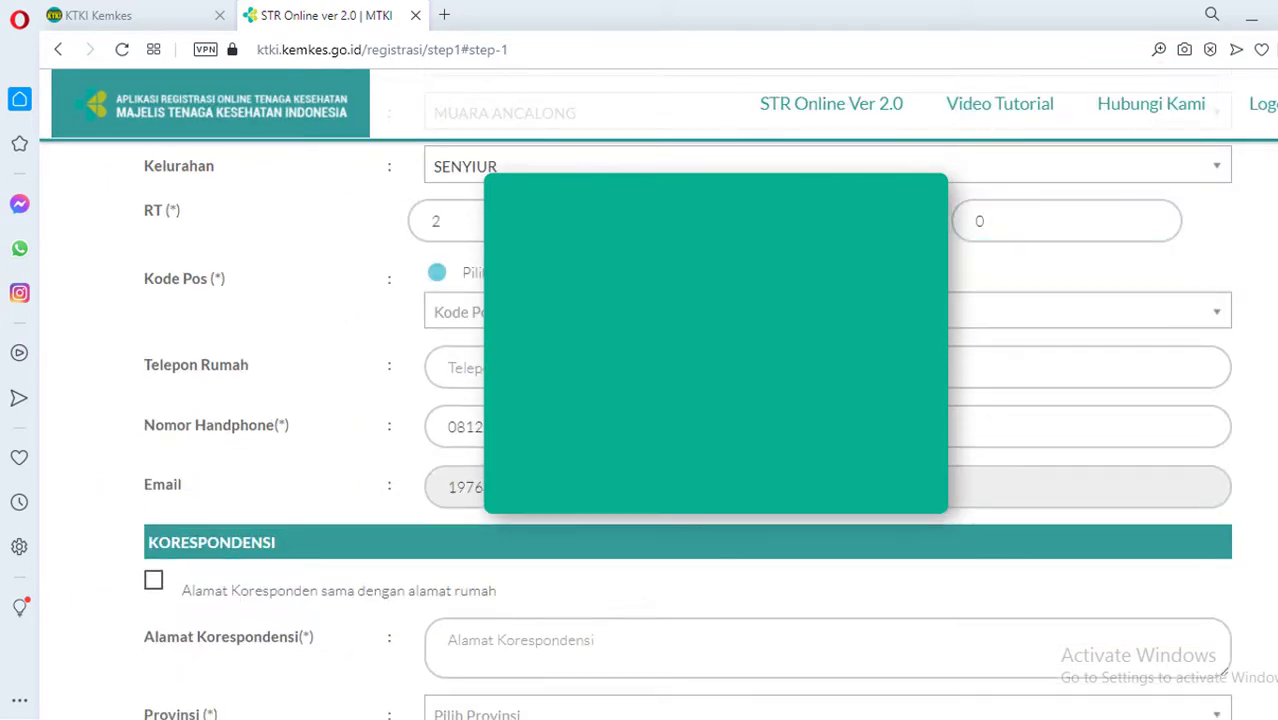
click(455, 312)
key(Down)
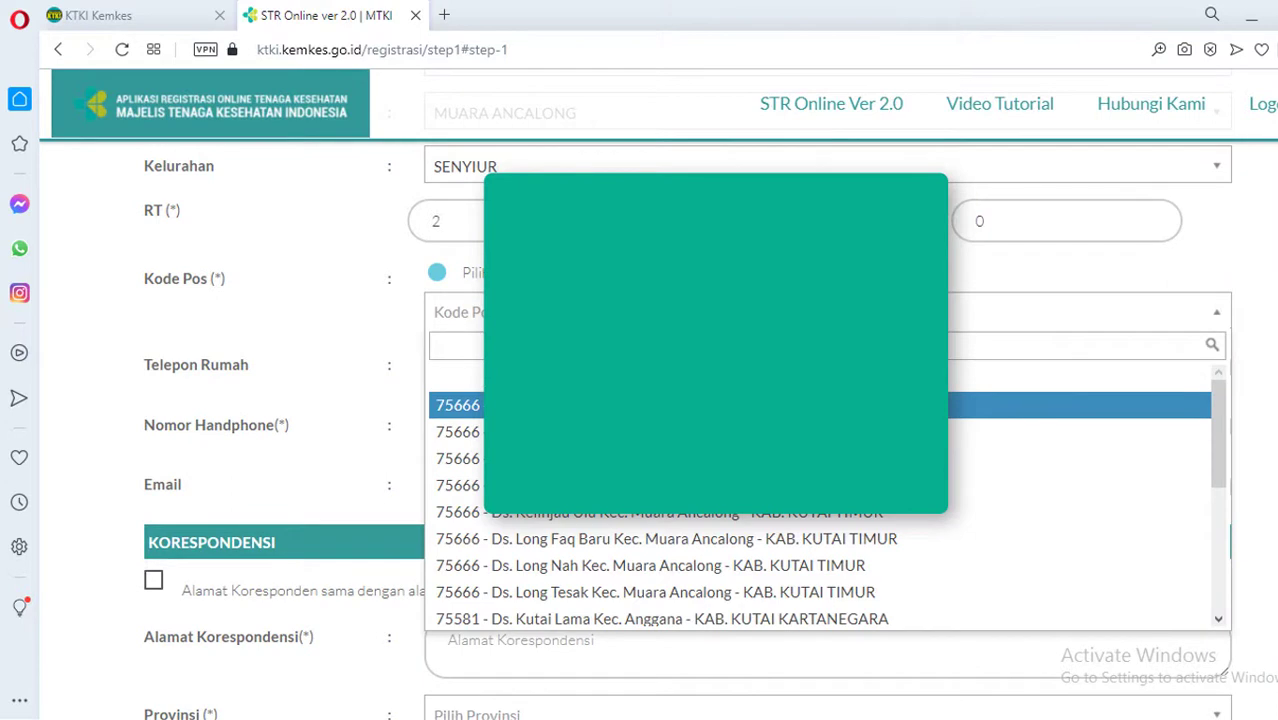
key(Return)
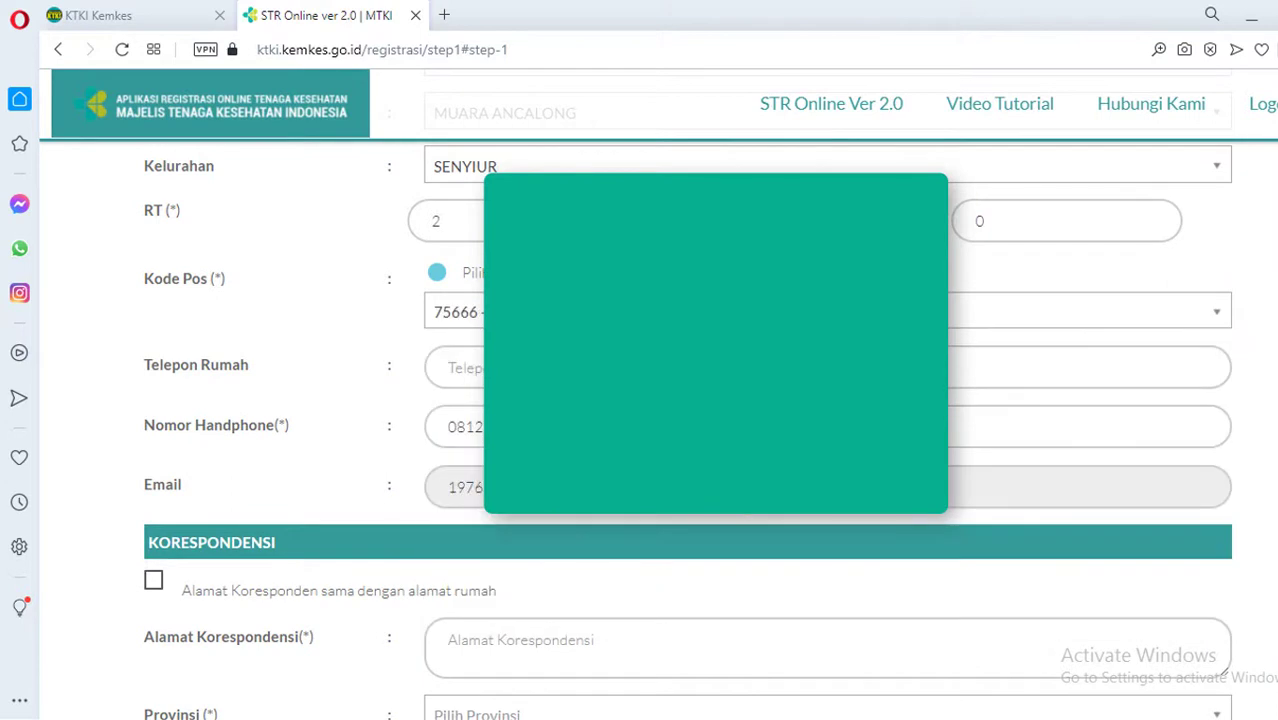
Make the correspondence address match home and pick 75556-Kantor Pos Muara Ancalong for STR delivery
scroll(390, 517, down, 2)
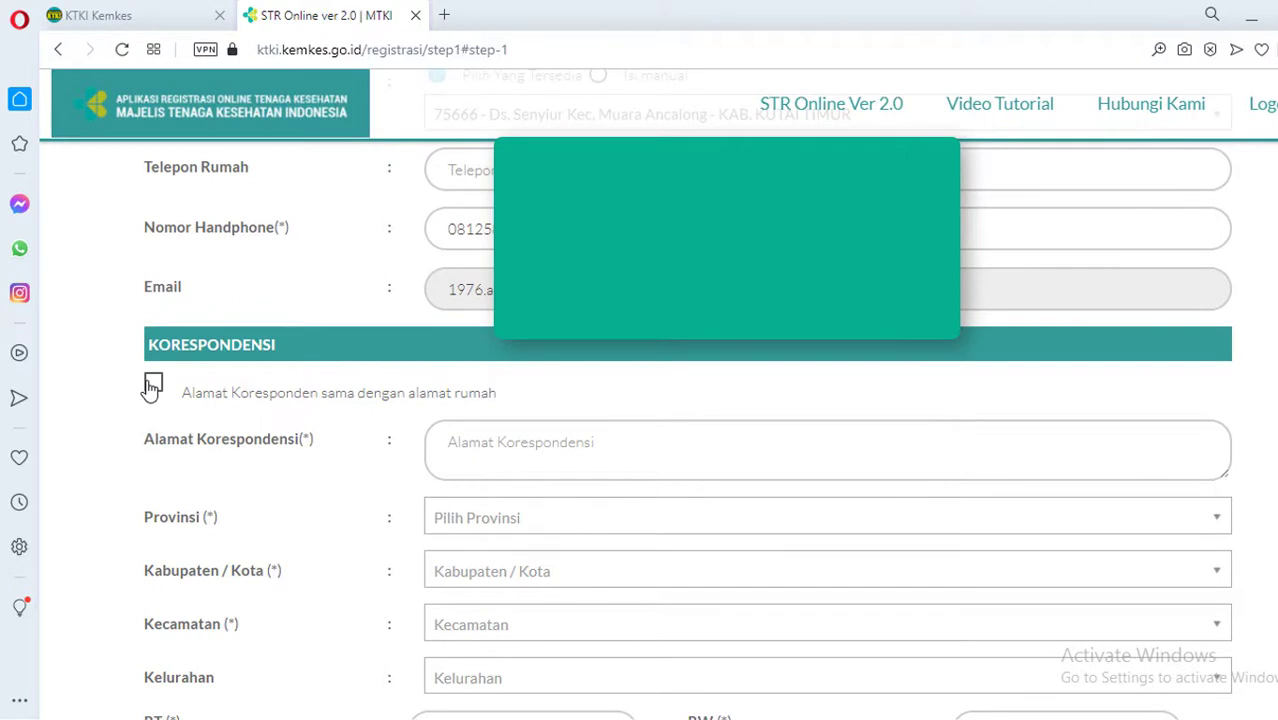
click(153, 388)
scroll(263, 417, down, 4)
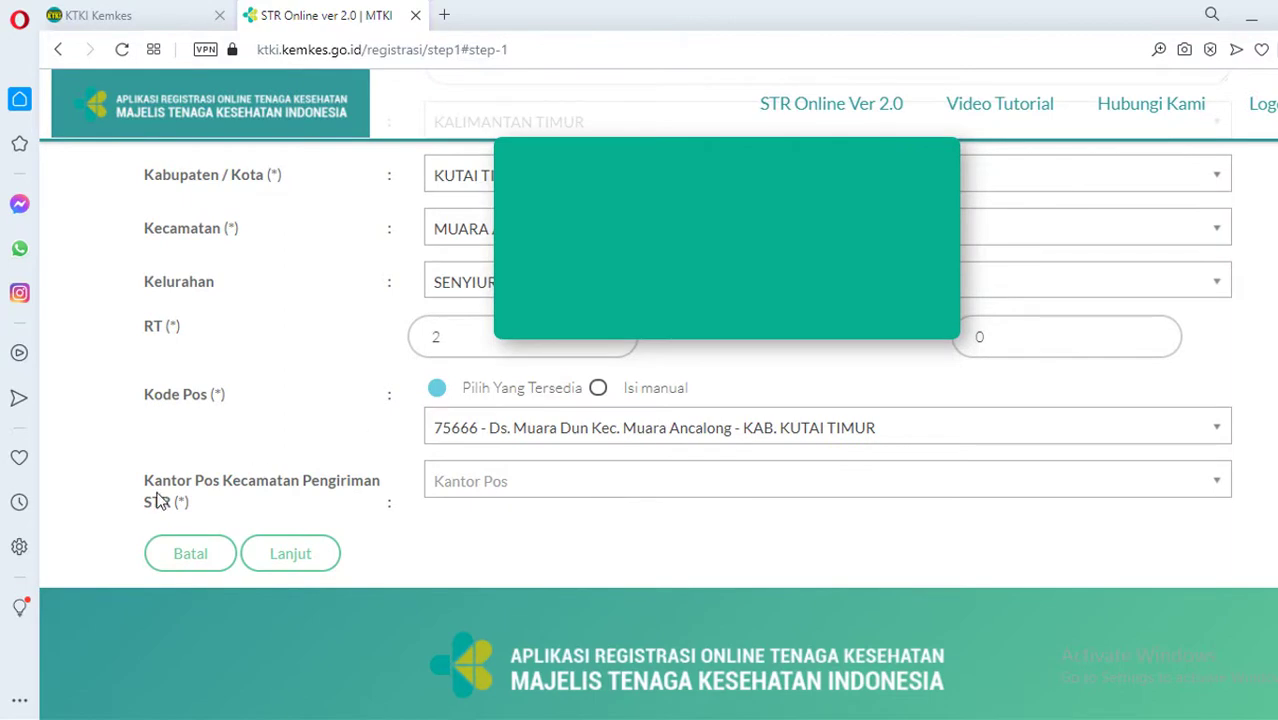
drag(145, 480, 203, 505)
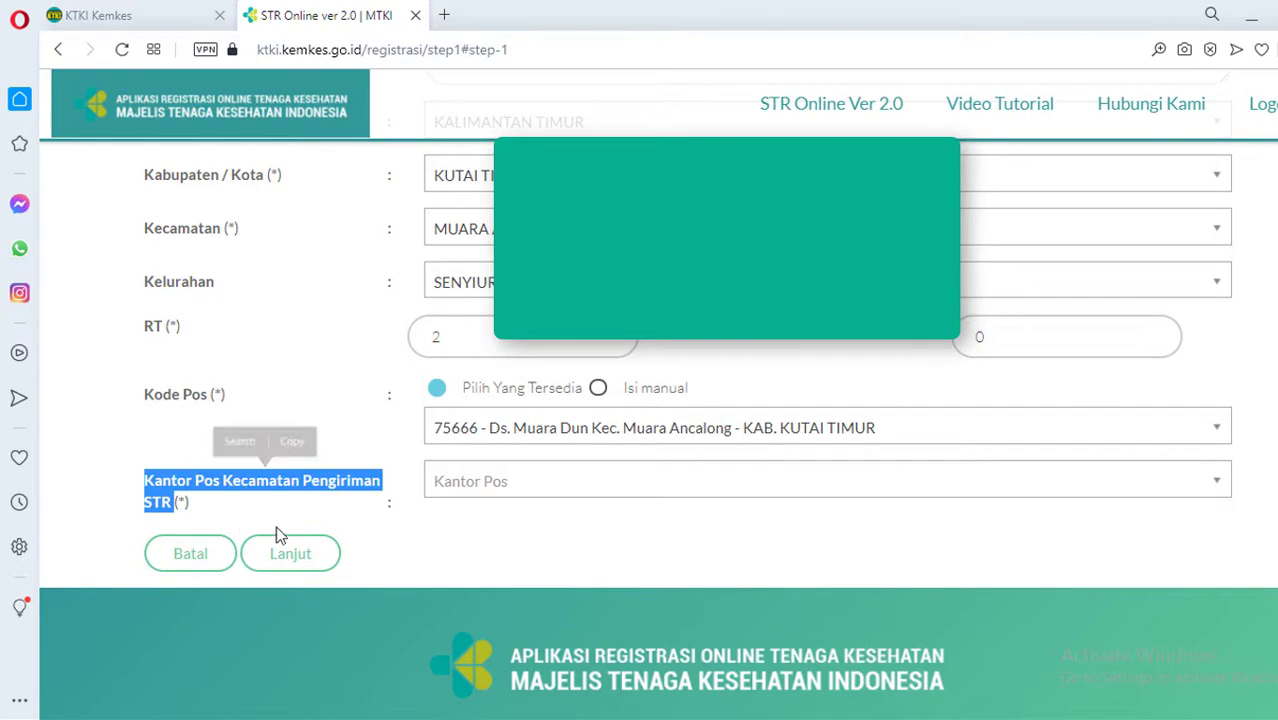
click(480, 557)
click(545, 487)
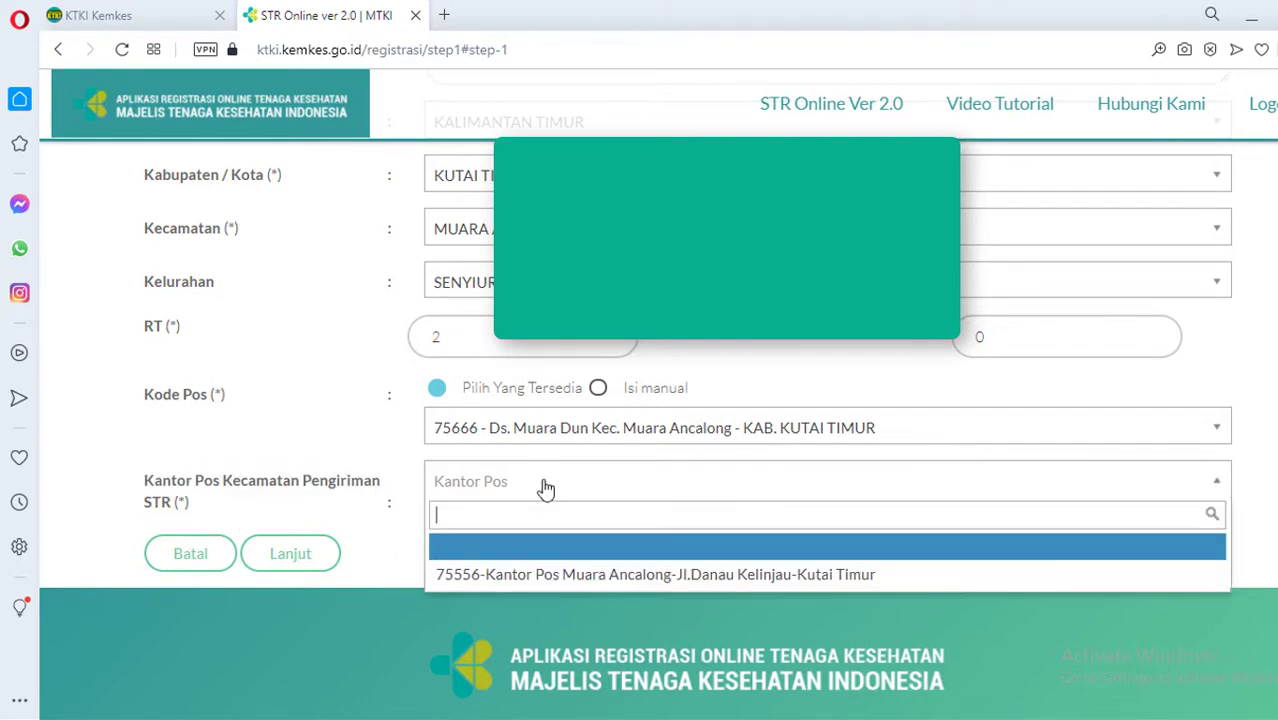
click(604, 575)
scroll(540, 570, up, 10)
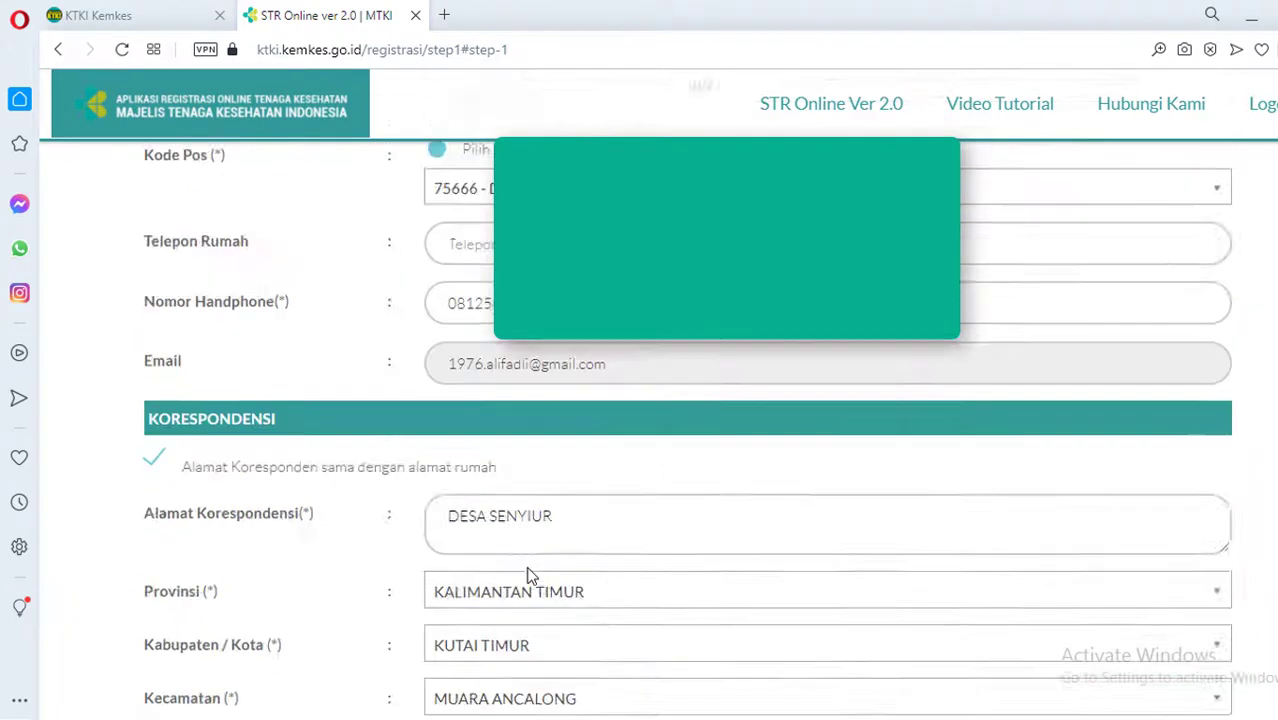
scroll(530, 575, up, 15)
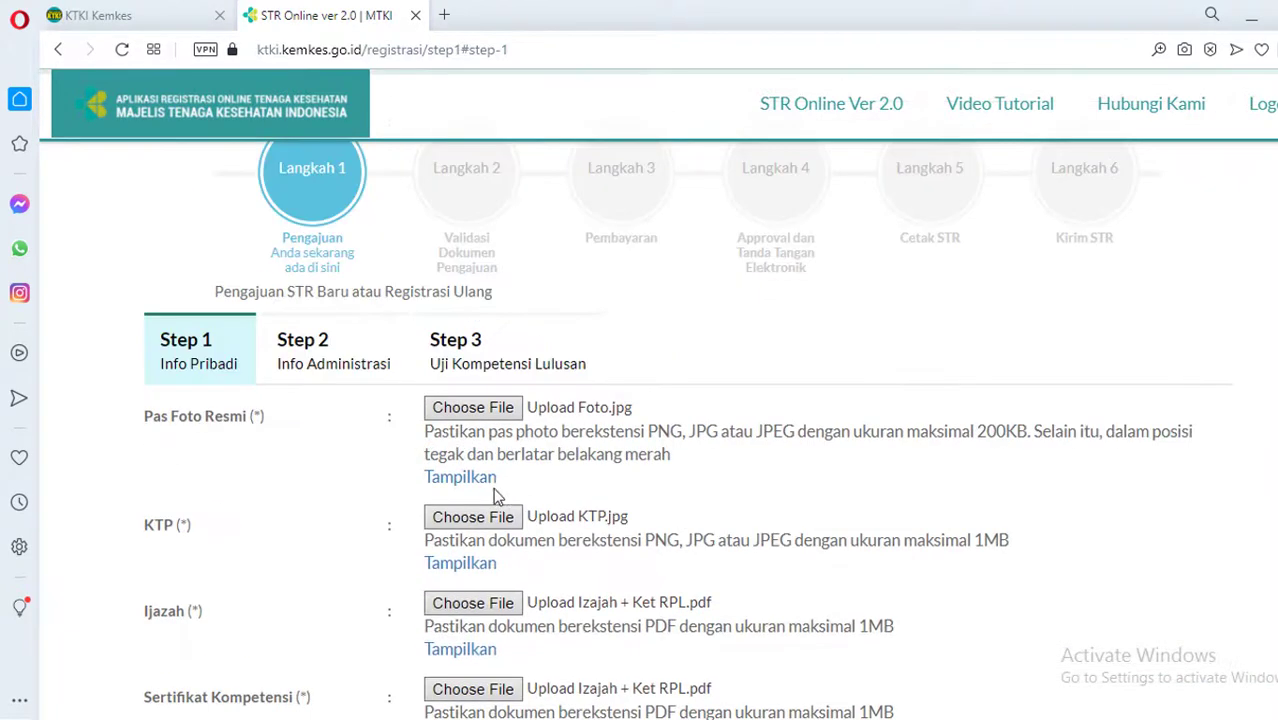
scroll(562, 495, down, 3)
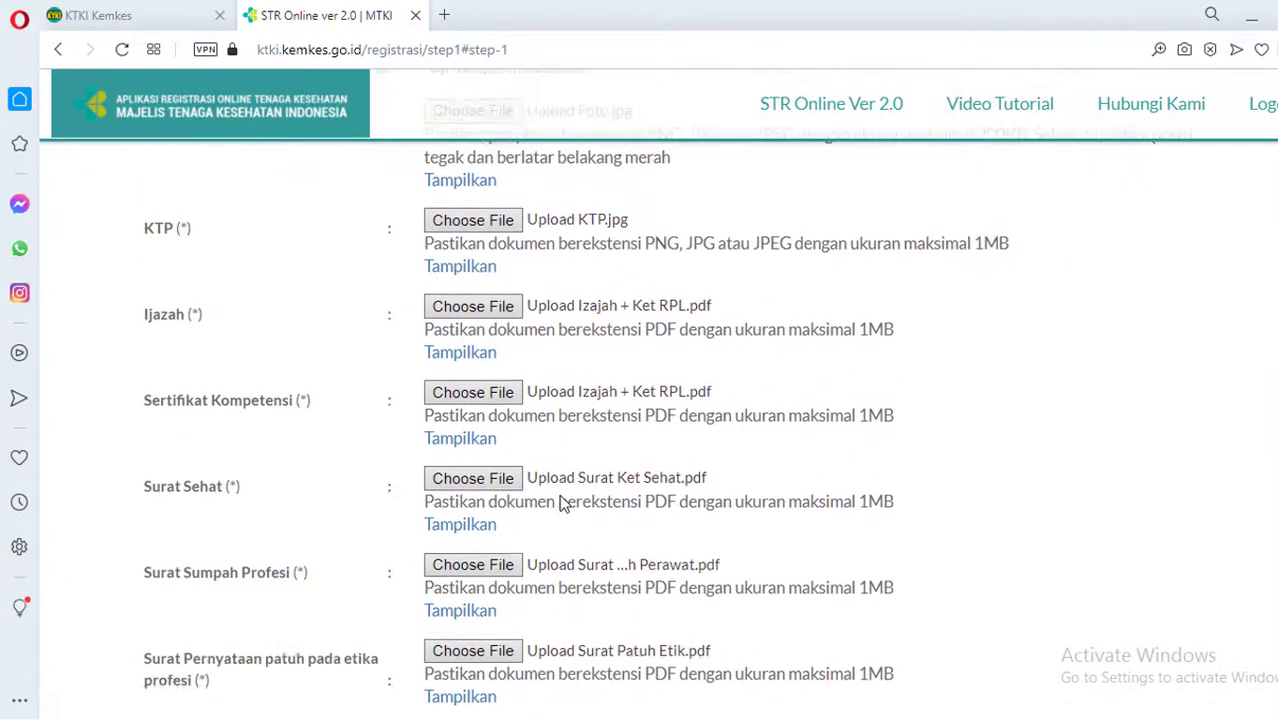
scroll(568, 502, up, 2)
scroll(565, 500, down, 1)
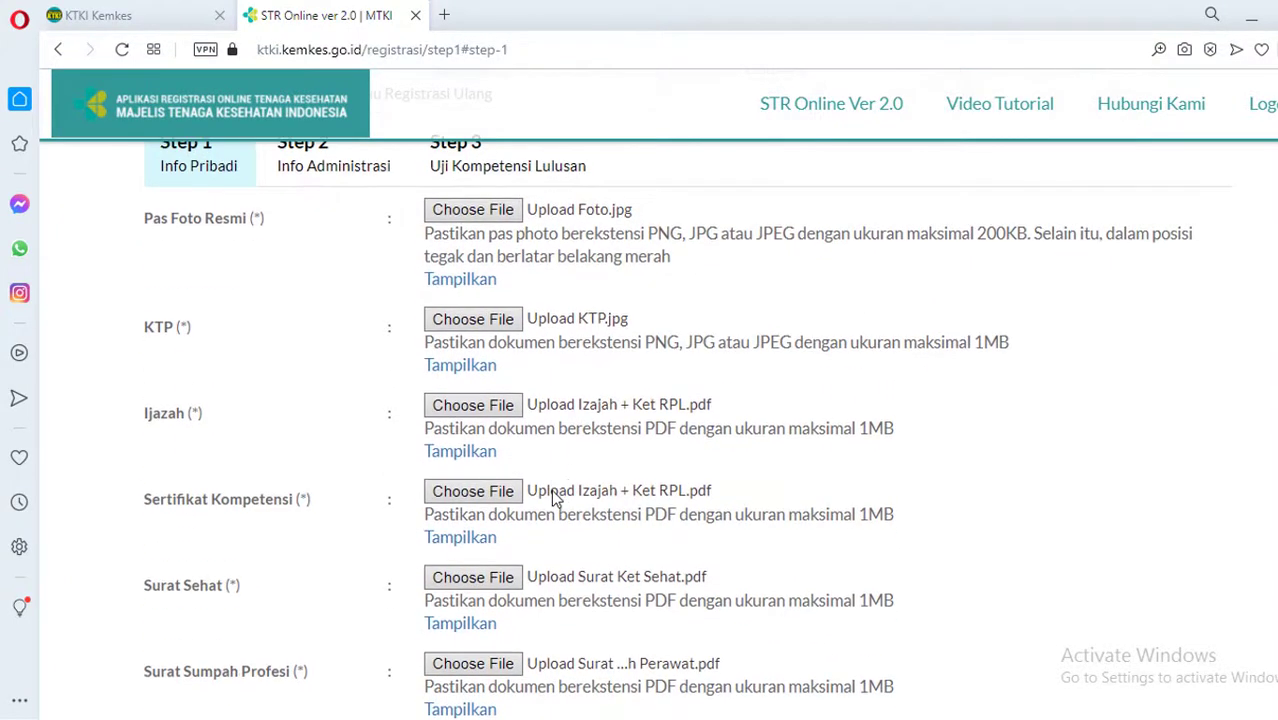
scroll(553, 500, down, 1)
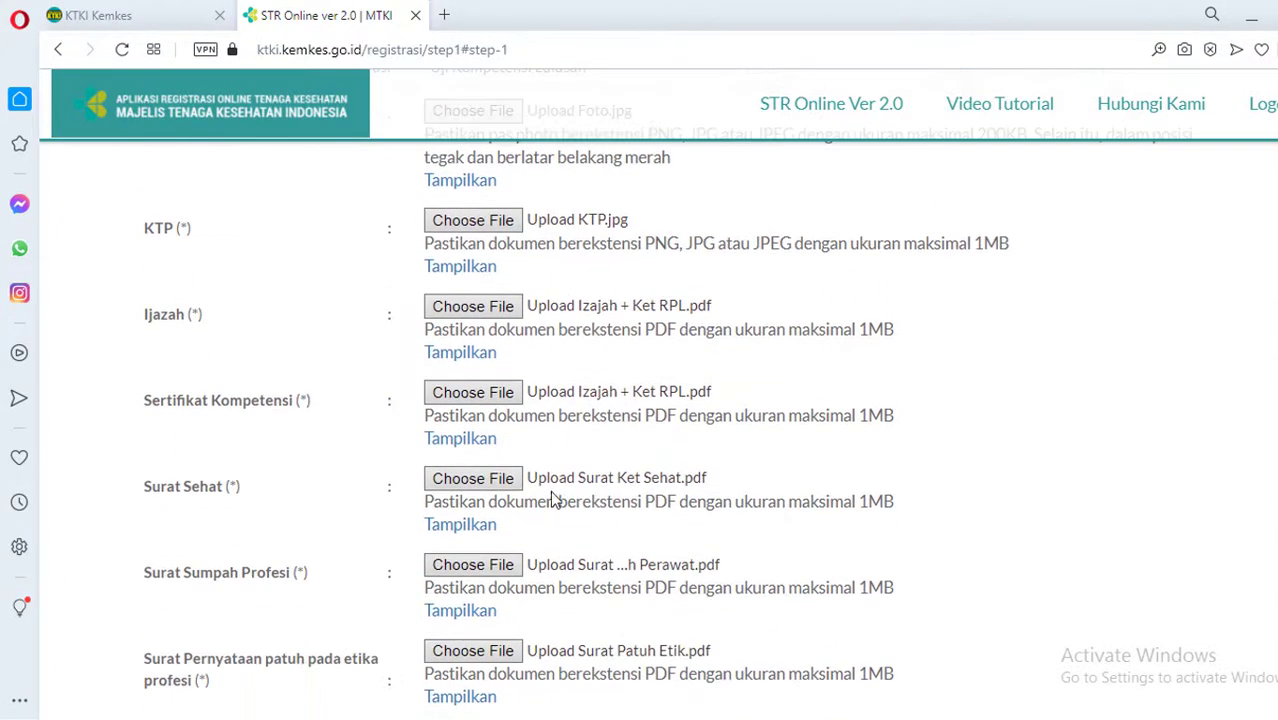
click(464, 357)
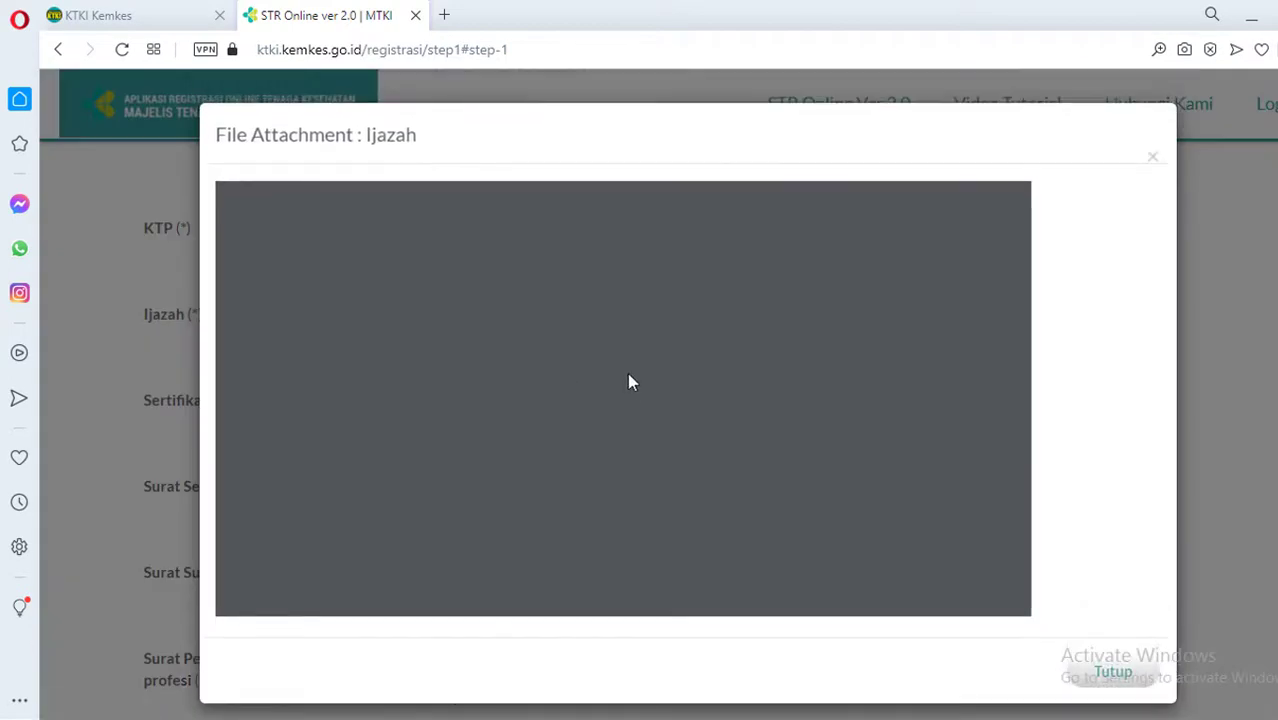
scroll(629, 399, down, 3)
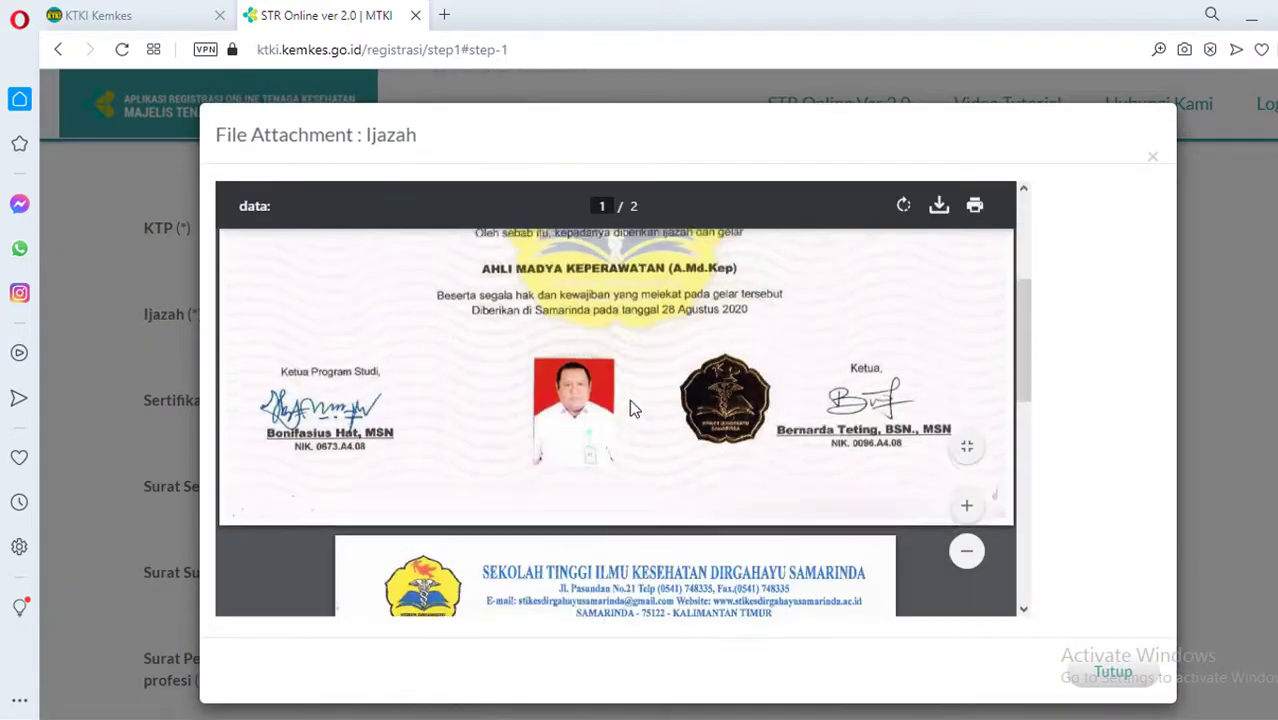
scroll(629, 399, up, 5)
click(1099, 687)
scroll(604, 497, down, 3)
scroll(604, 497, down, 4)
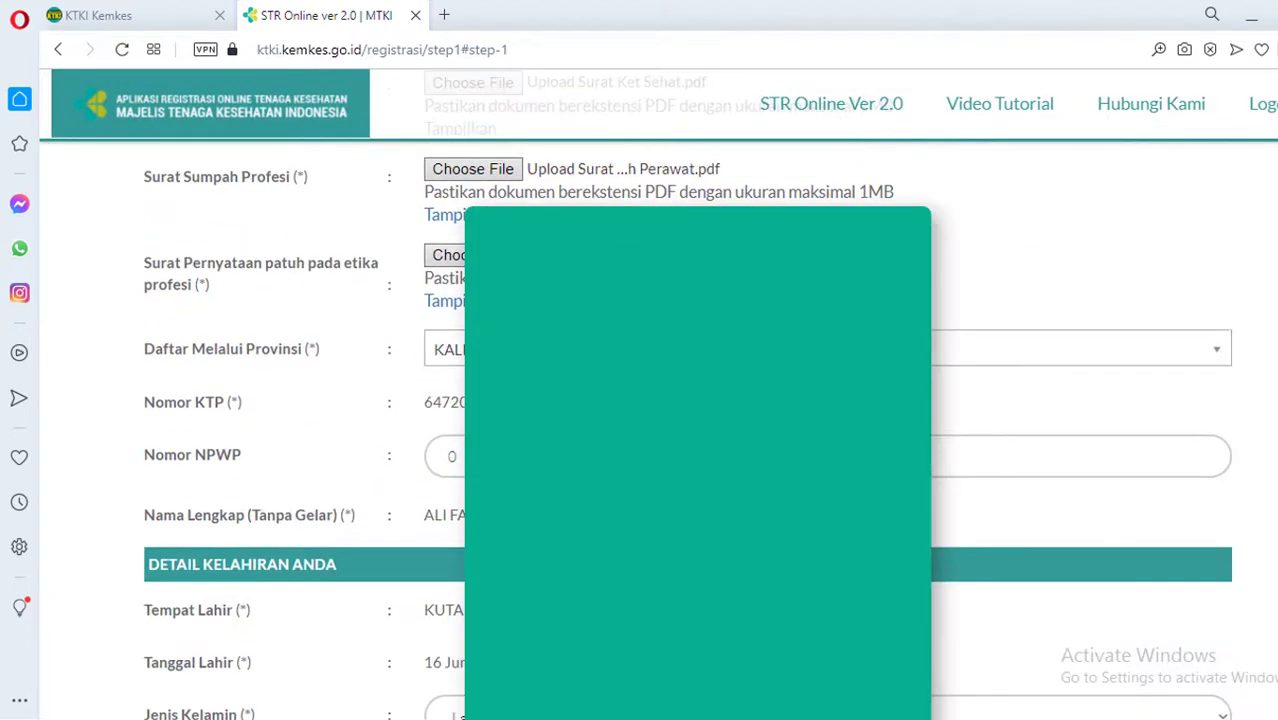
scroll(1080, 450, down, 9)
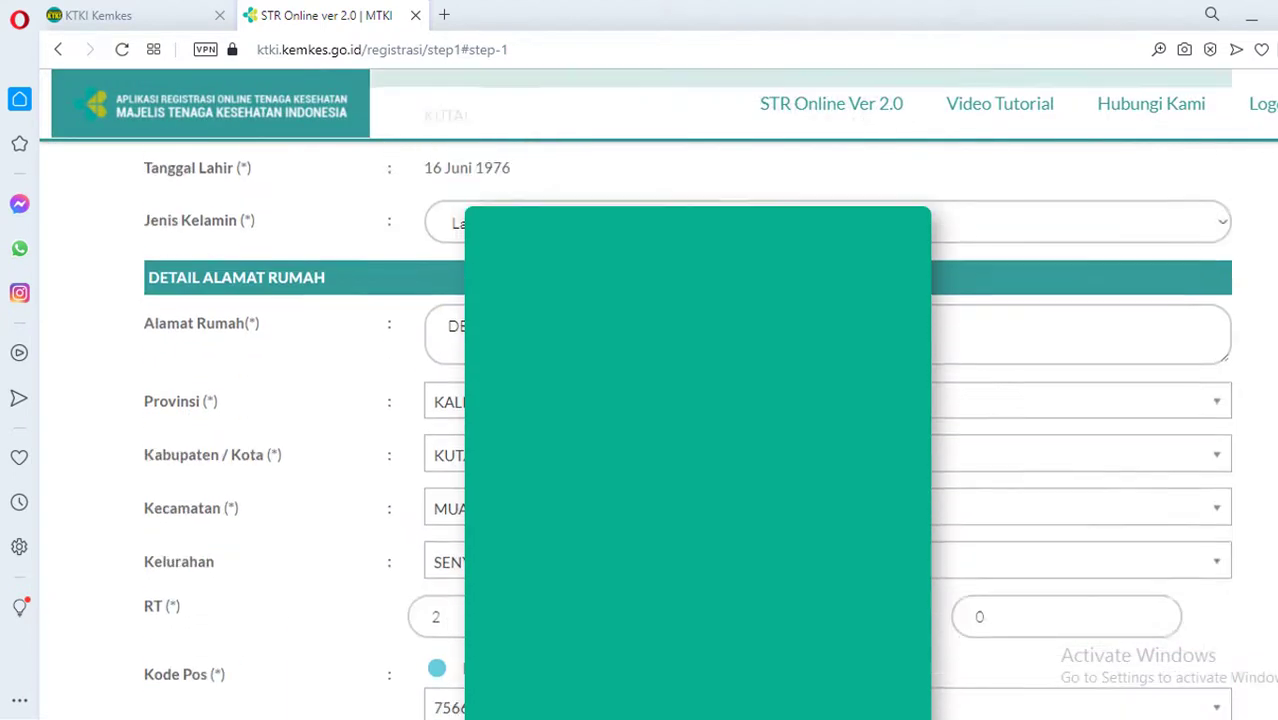
scroll(599, 520, down, 5)
scroll(599, 520, up, 1)
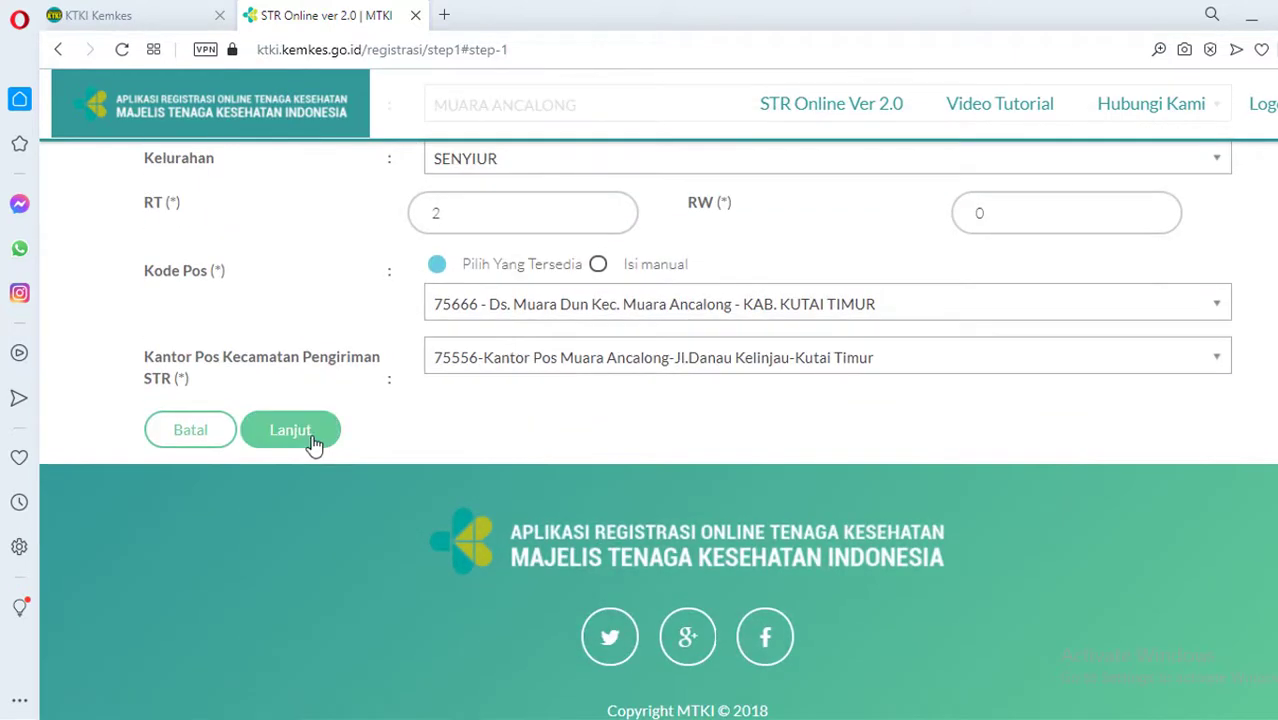
Save Step 1 and select 'Saya Belum Bekerja' on Step 2 Info Administrasi
click(313, 444)
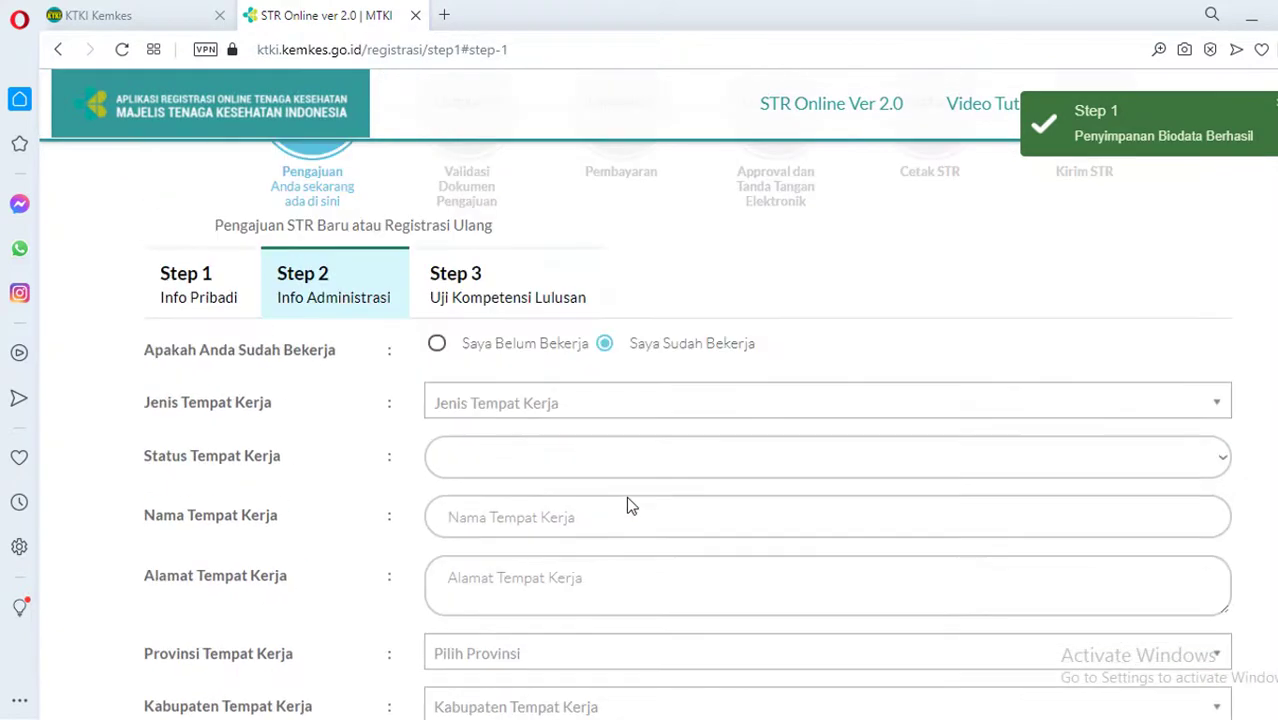
scroll(680, 431, down, 2)
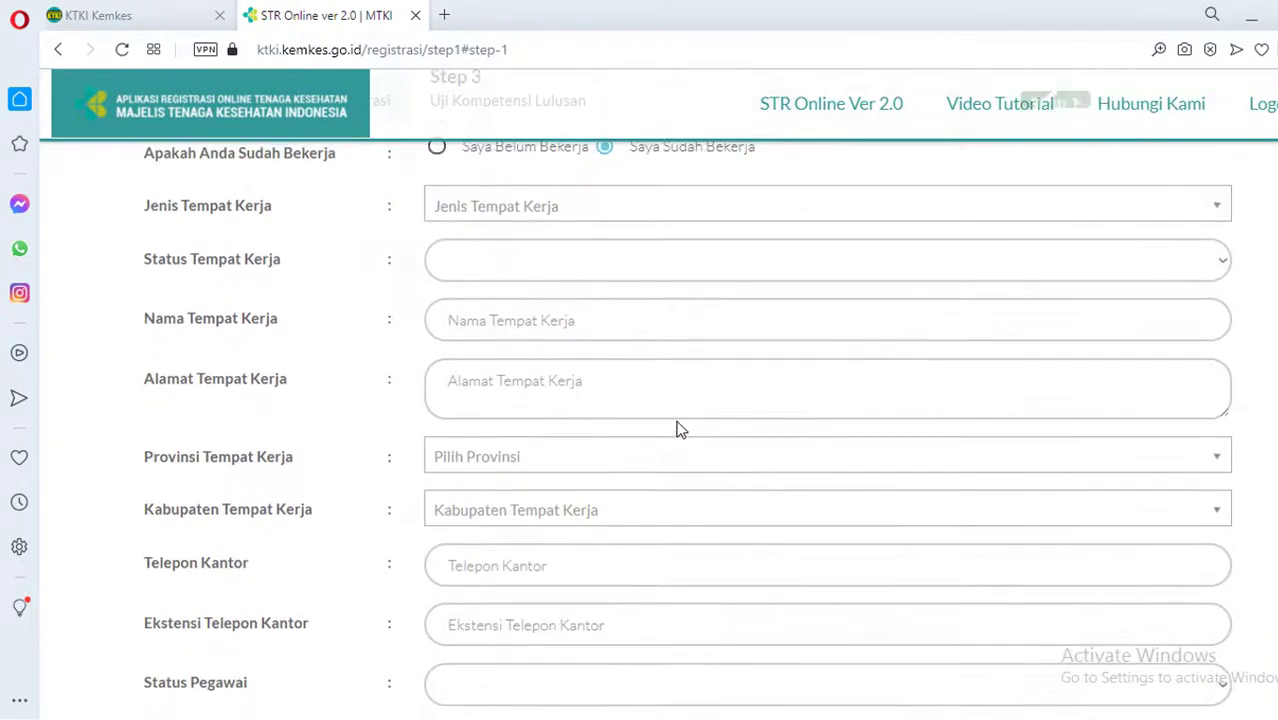
scroll(679, 428, up, 1)
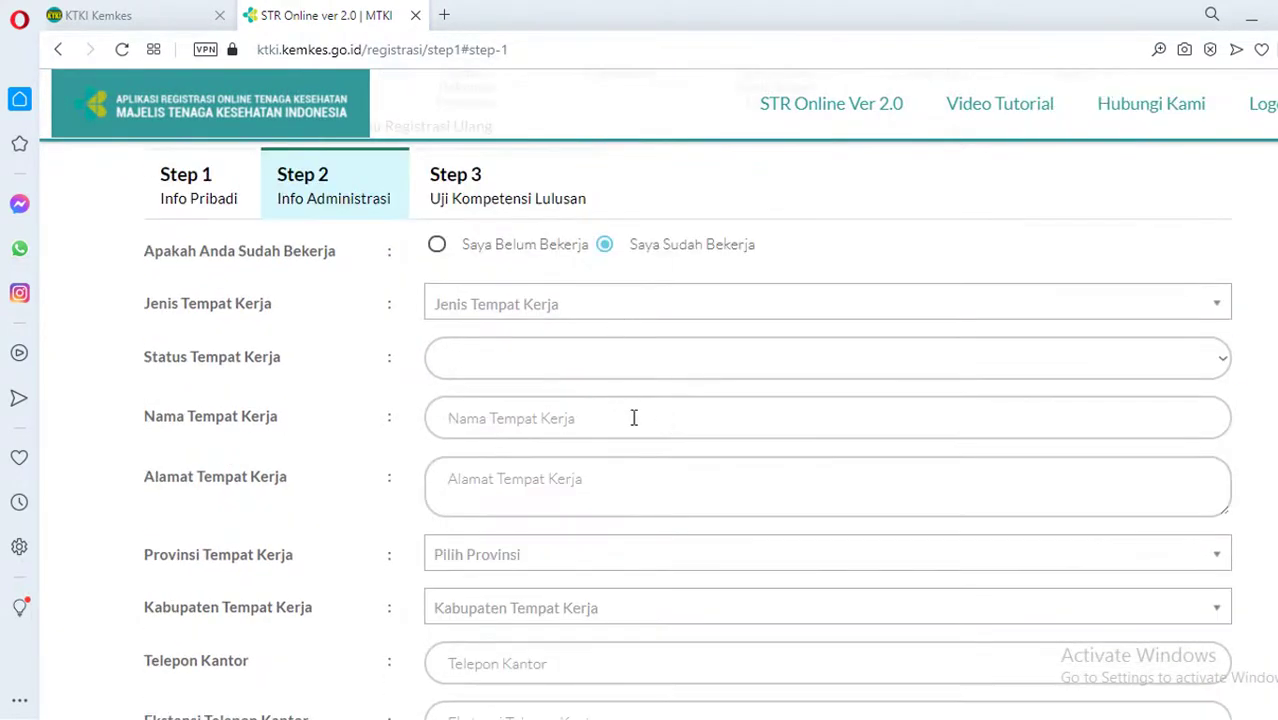
click(438, 247)
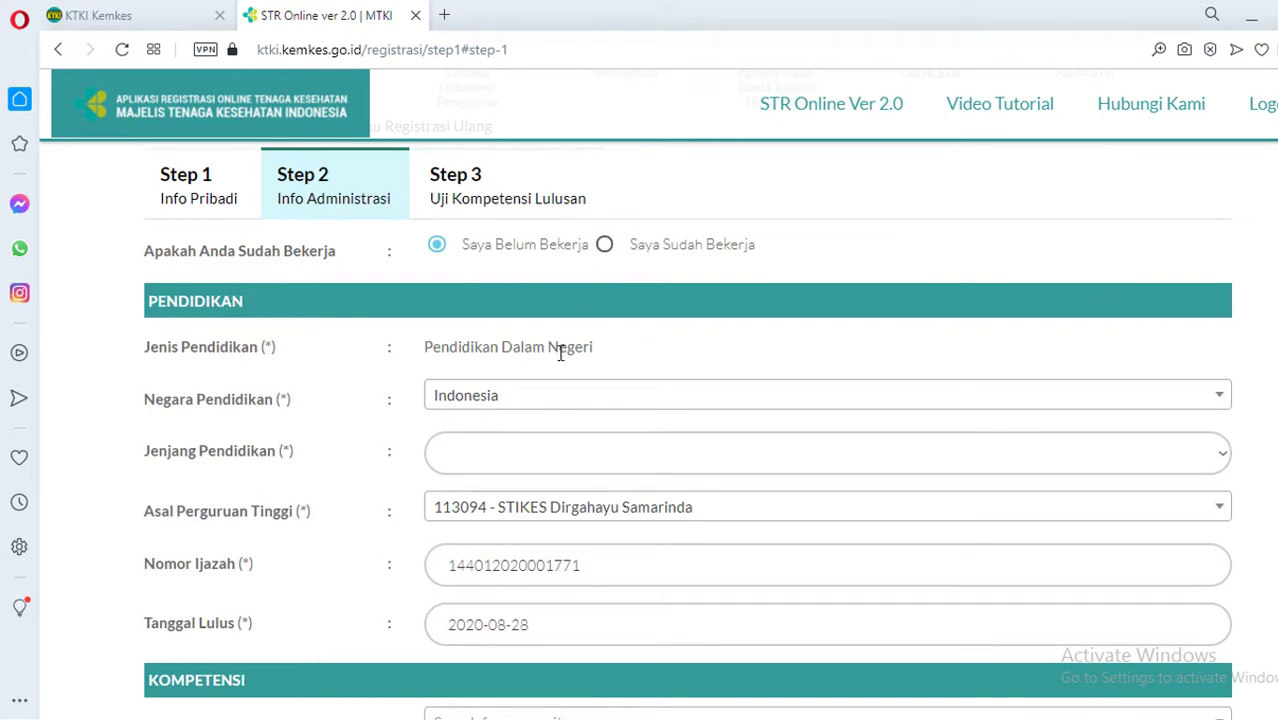
click(604, 245)
scroll(630, 305, down, 4)
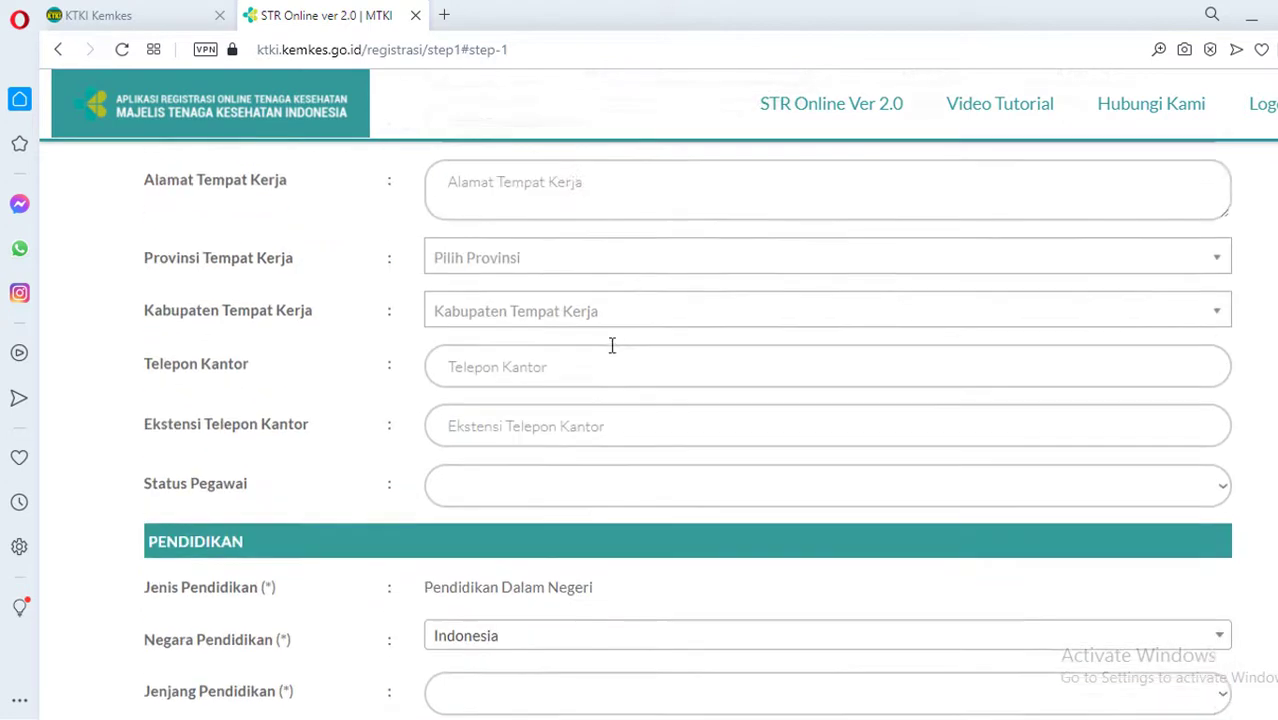
scroll(560, 412, up, 5)
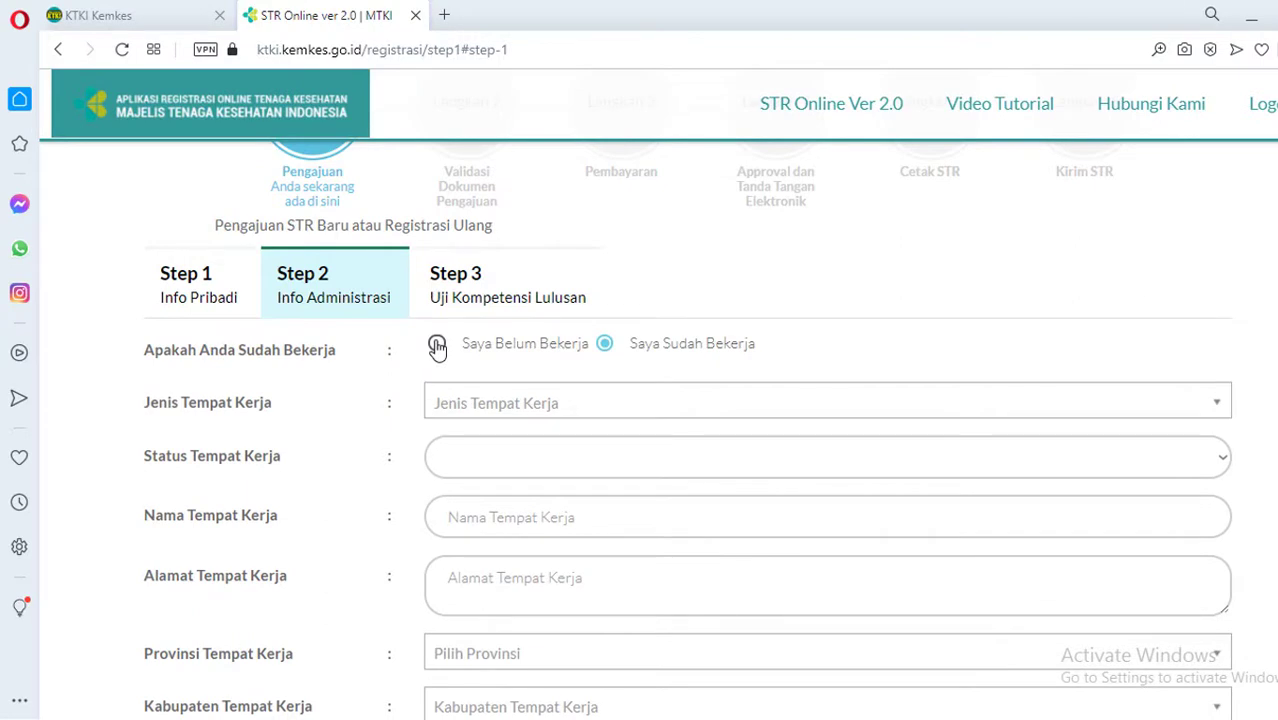
click(437, 345)
scroll(507, 500, down, 2)
scroll(507, 500, up, 1)
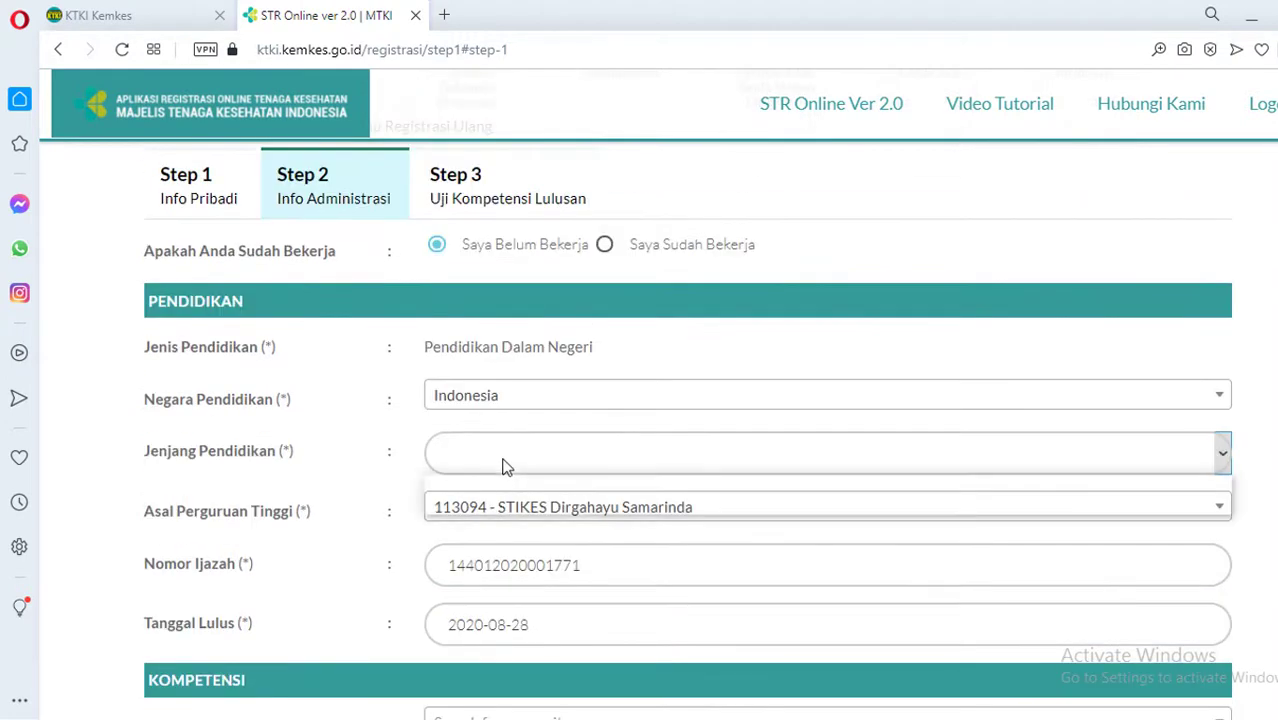
Set Jenjang Pendidikan to 'Di Atas atau Sama Dengan DIII'
click(503, 467)
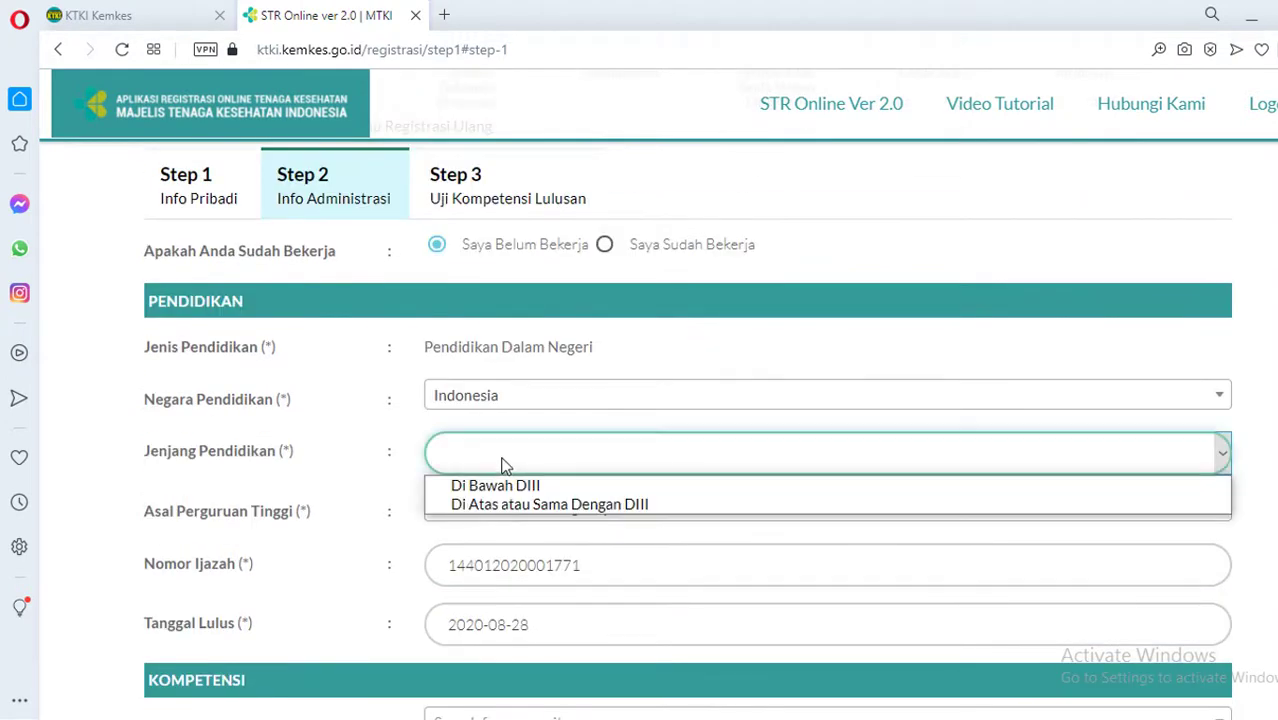
click(507, 511)
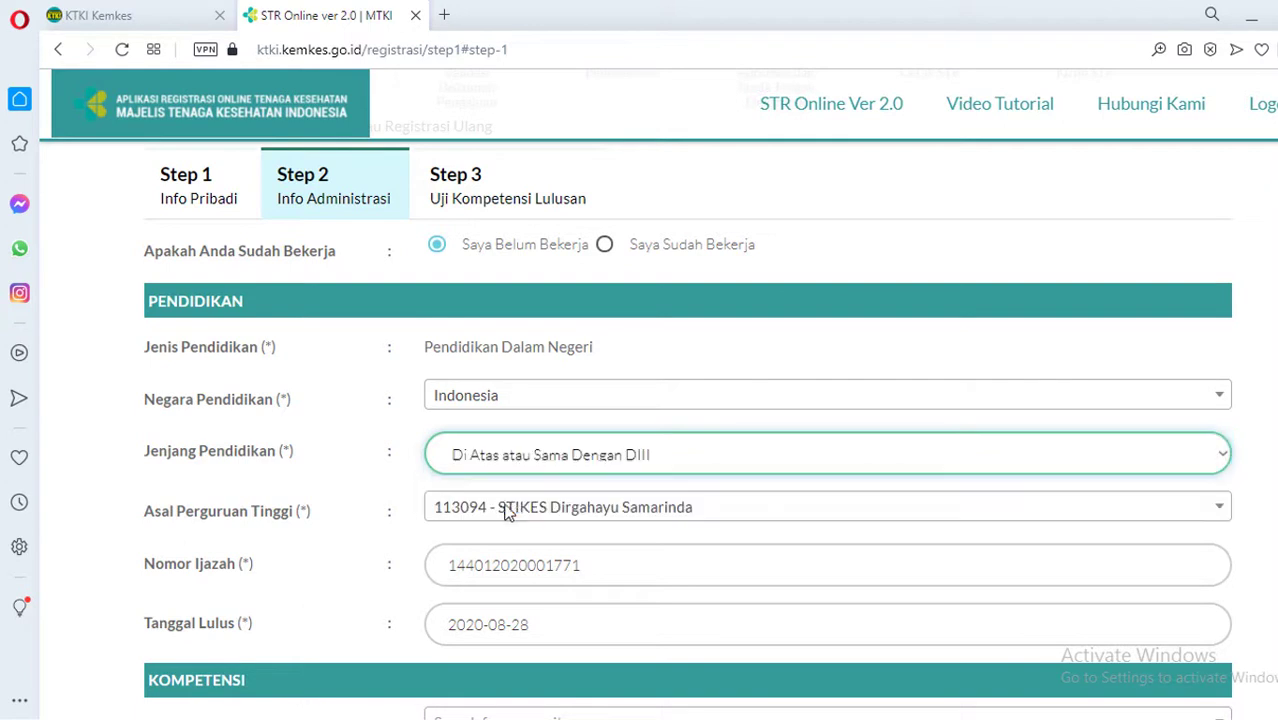
scroll(530, 490, down, 1)
Copy the Nomor Ijazah diploma number to the clipboard for reuse
drag(606, 466, 437, 457)
right_click(522, 463)
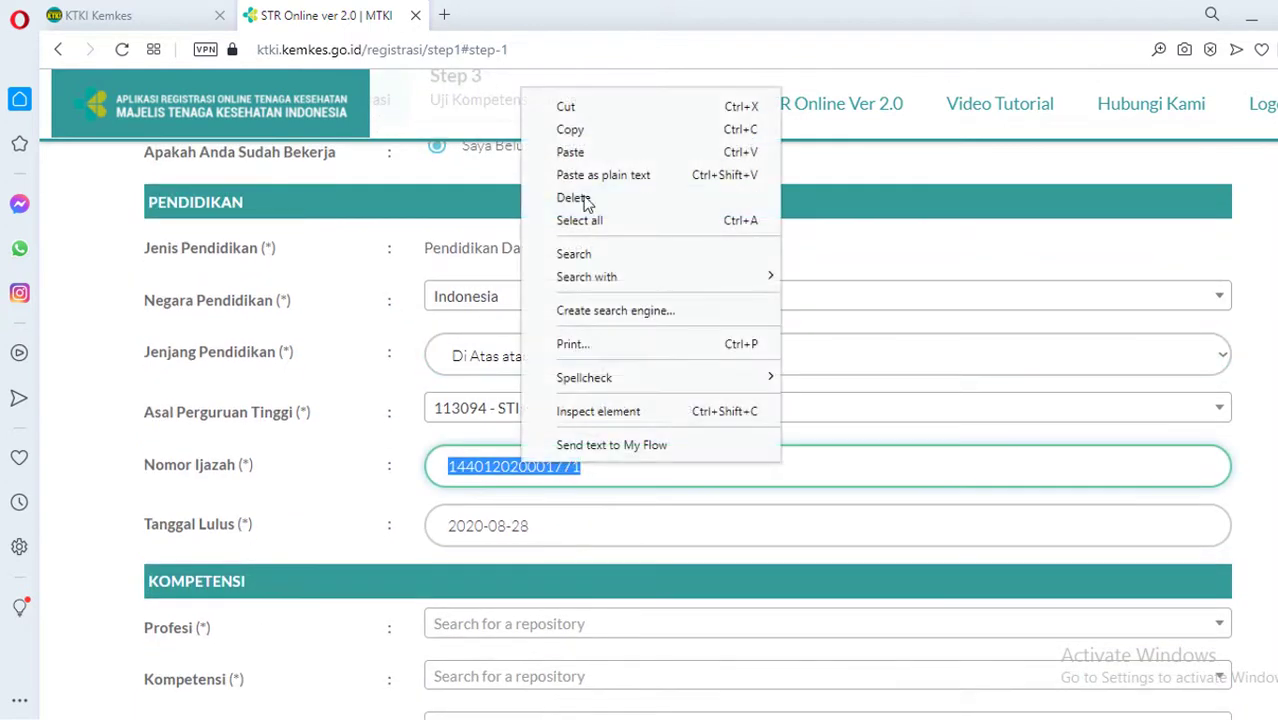
click(596, 129)
click(967, 578)
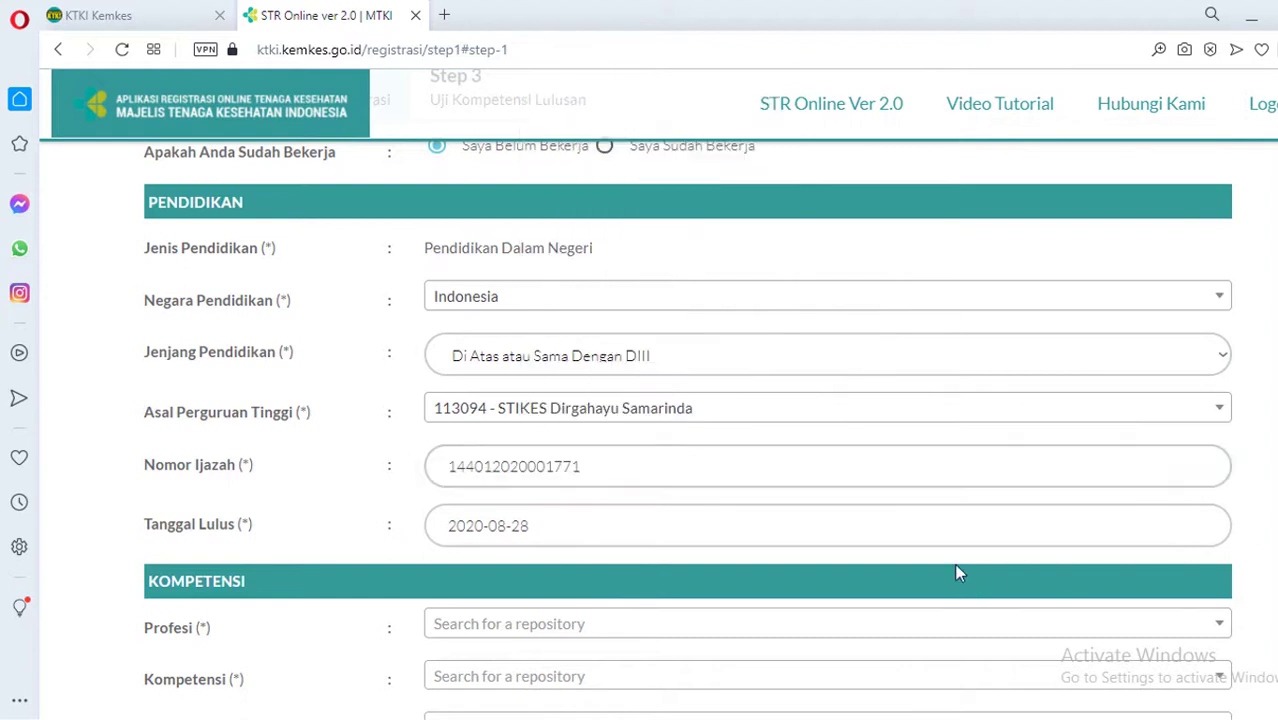
scroll(943, 516, down, 2)
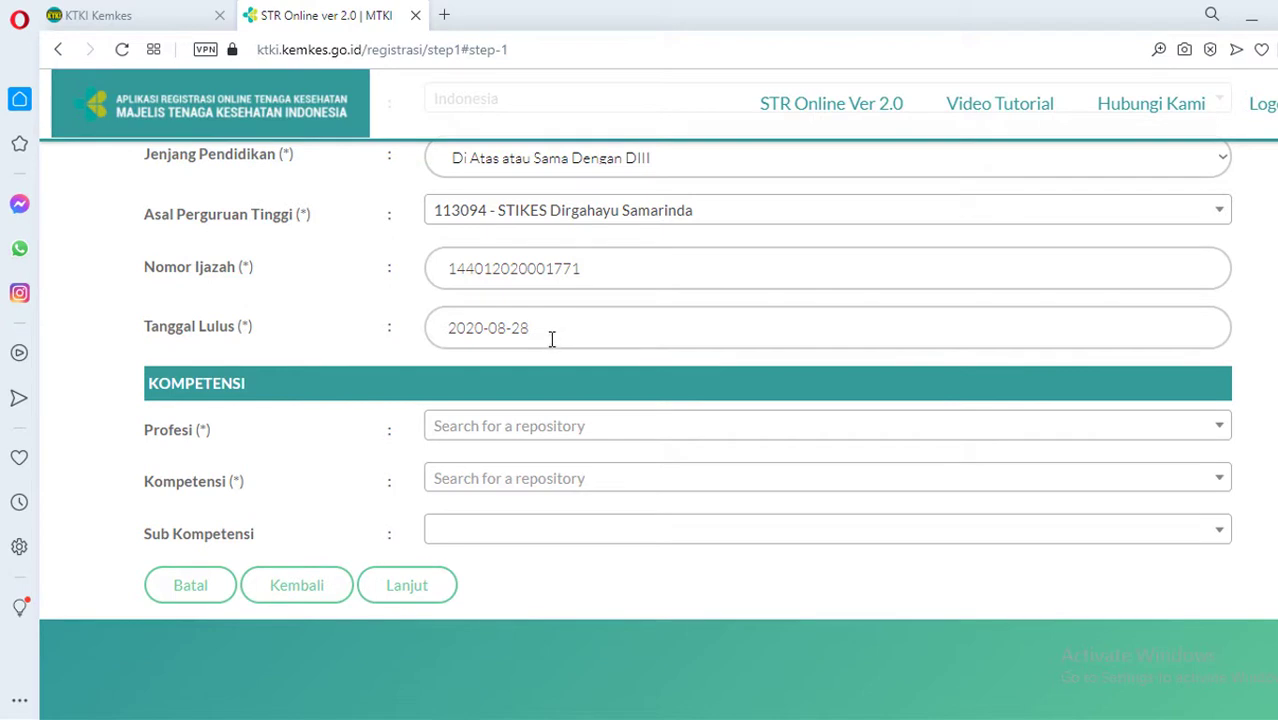
Set Profesi to Perawat and Kompetensi to 'Ahli Madya Keperawatan - (D3)', leaving sub-competence empty
click(585, 430)
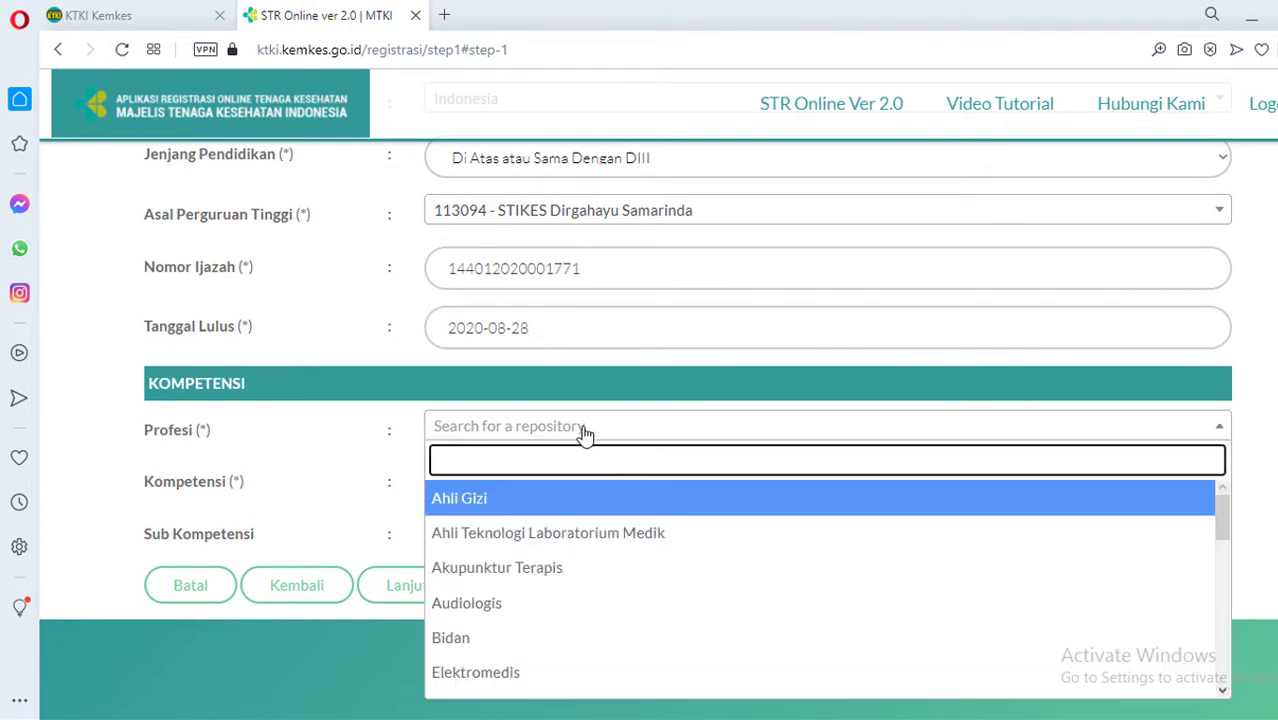
text(PE)
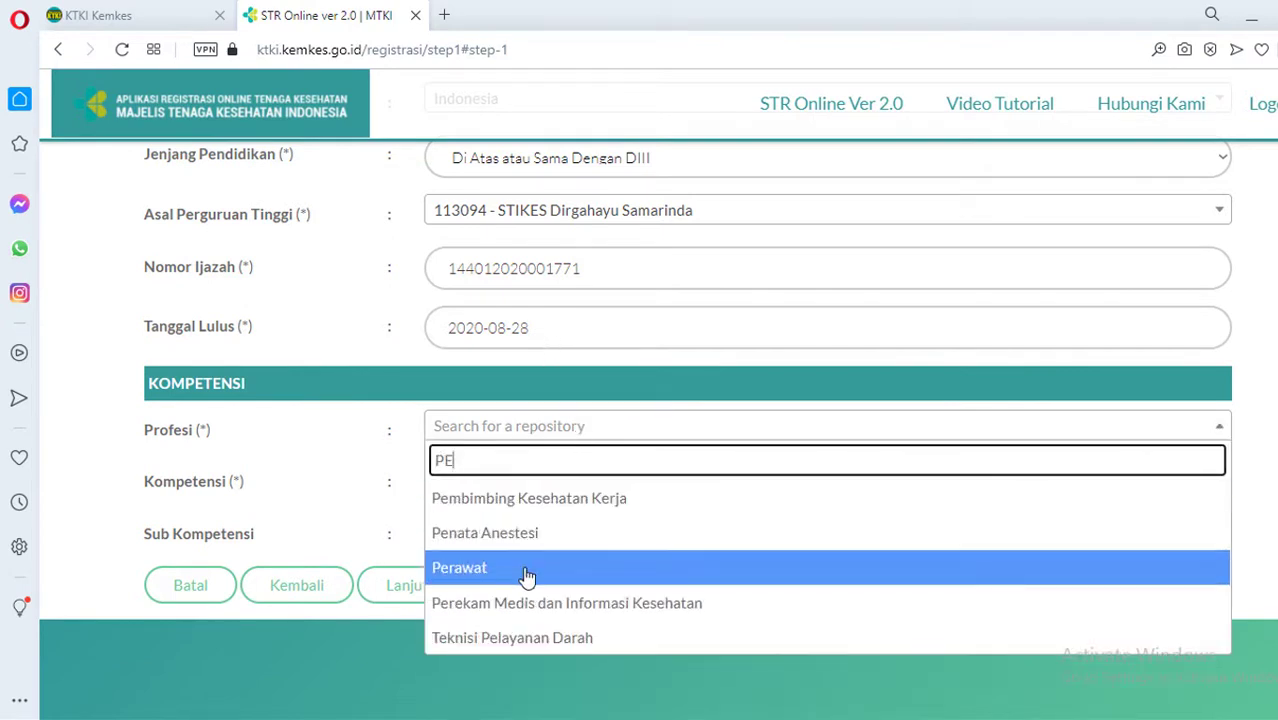
click(528, 577)
click(531, 484)
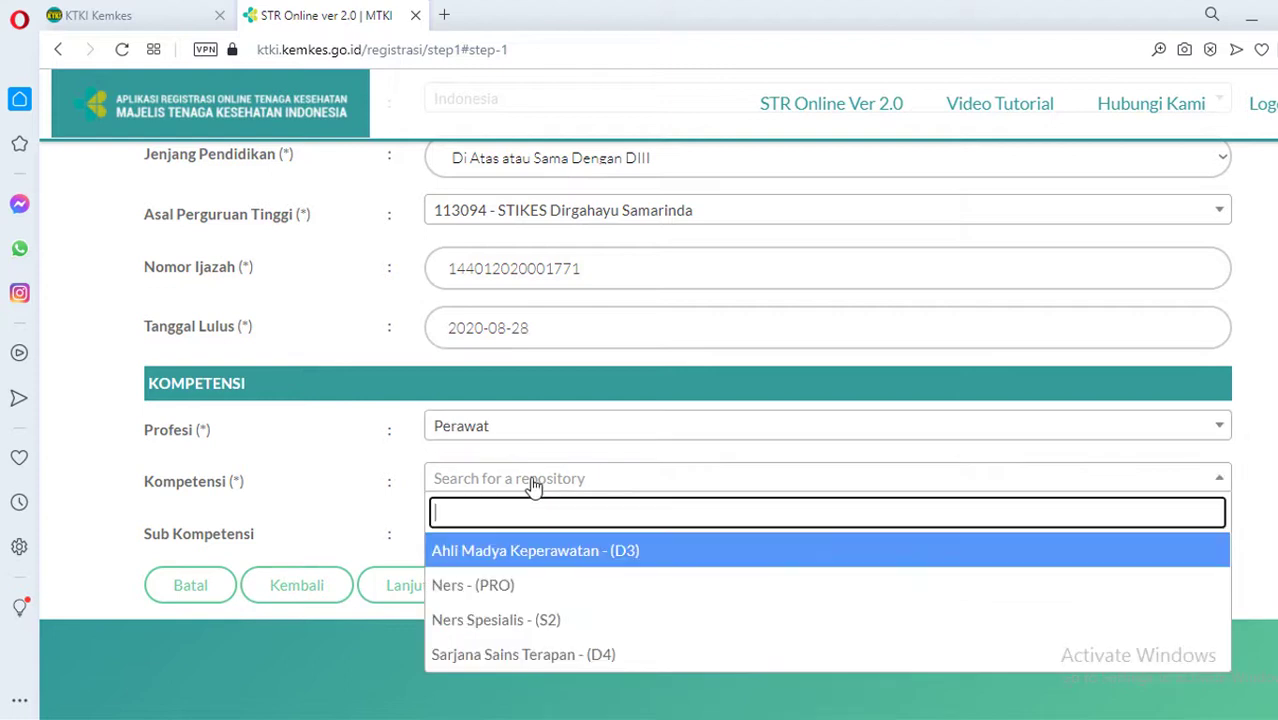
click(531, 553)
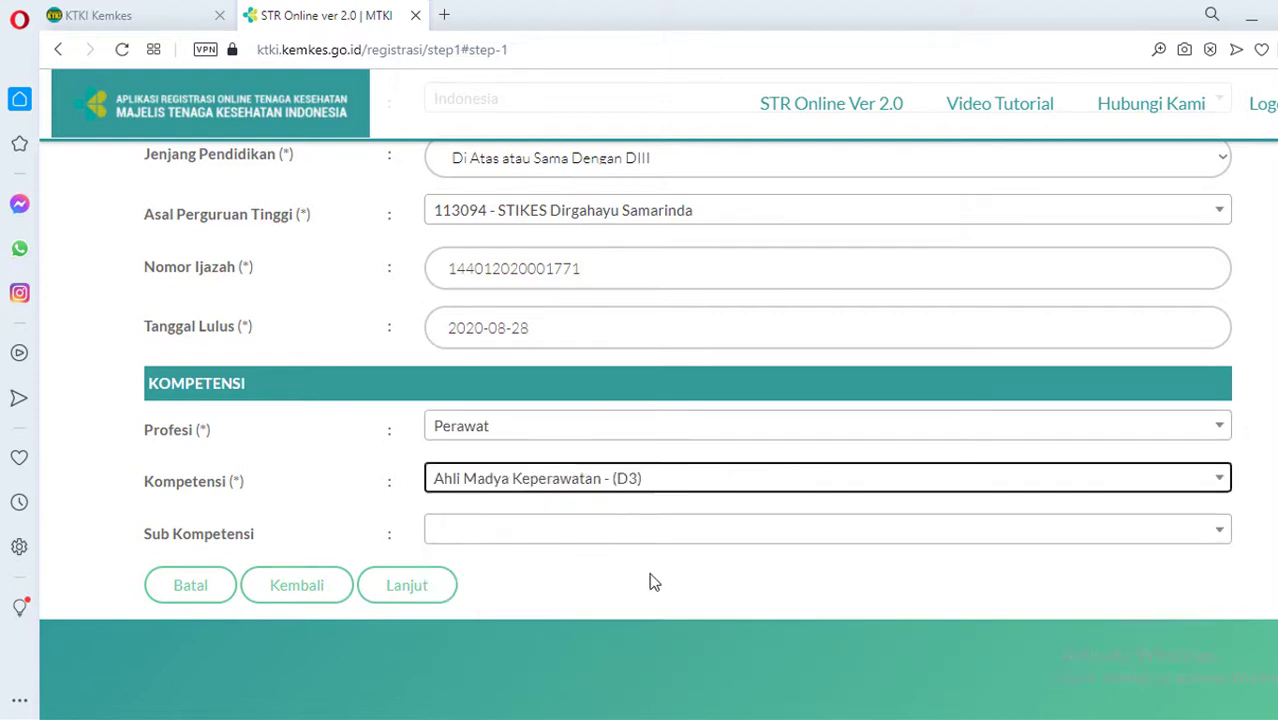
click(683, 538)
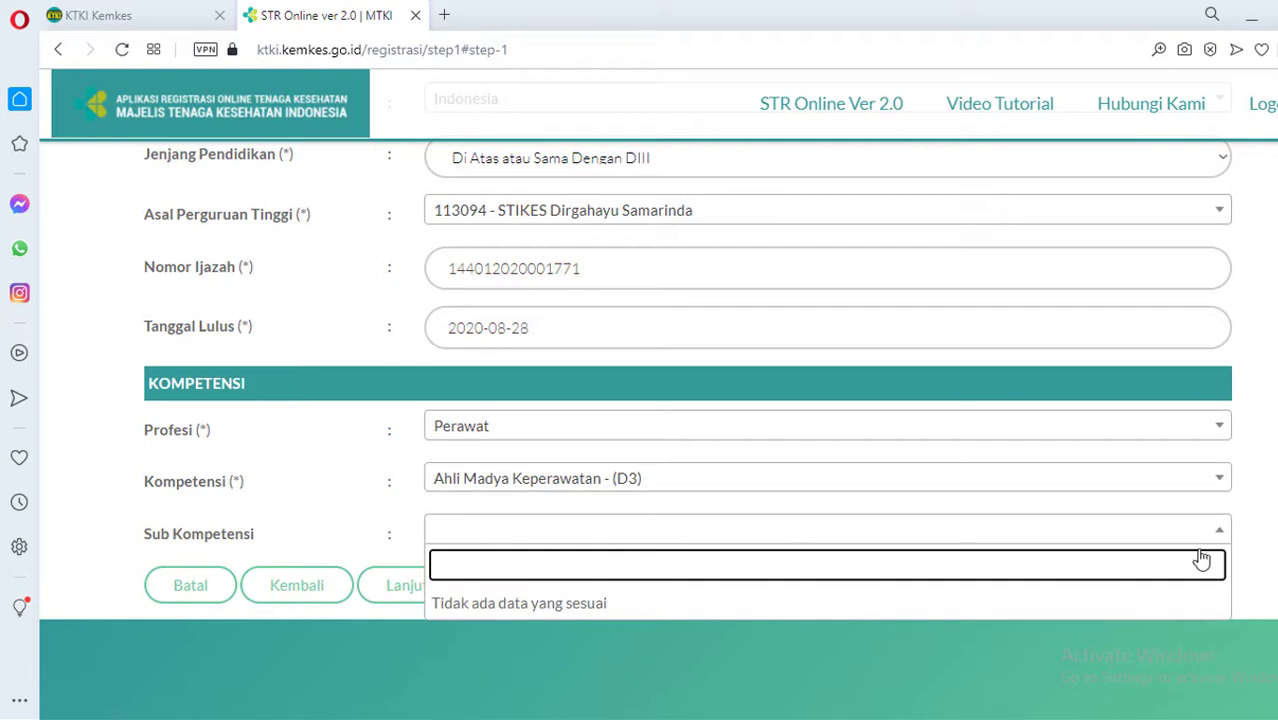
click(1261, 550)
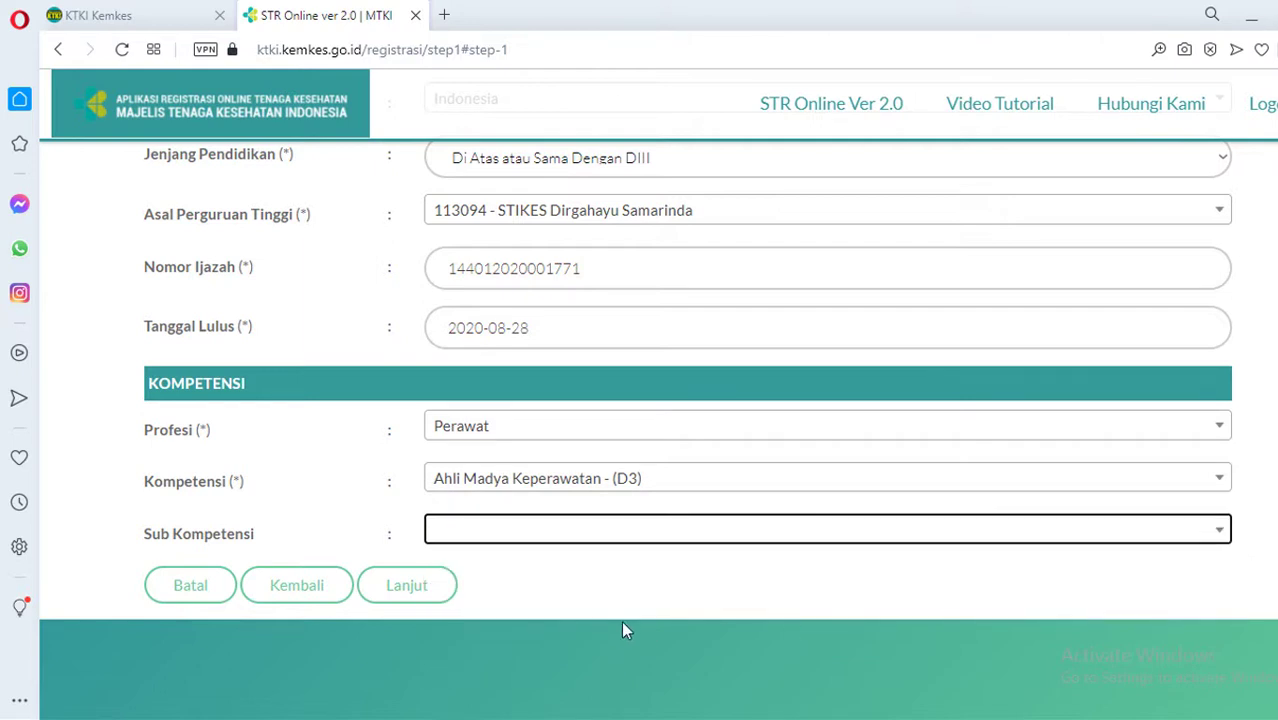
Save the administrative info and continue to Step 3 Uji Kompetensi Lulusan
click(416, 590)
scroll(593, 441, down, 2)
scroll(593, 441, down, 4)
click(416, 337)
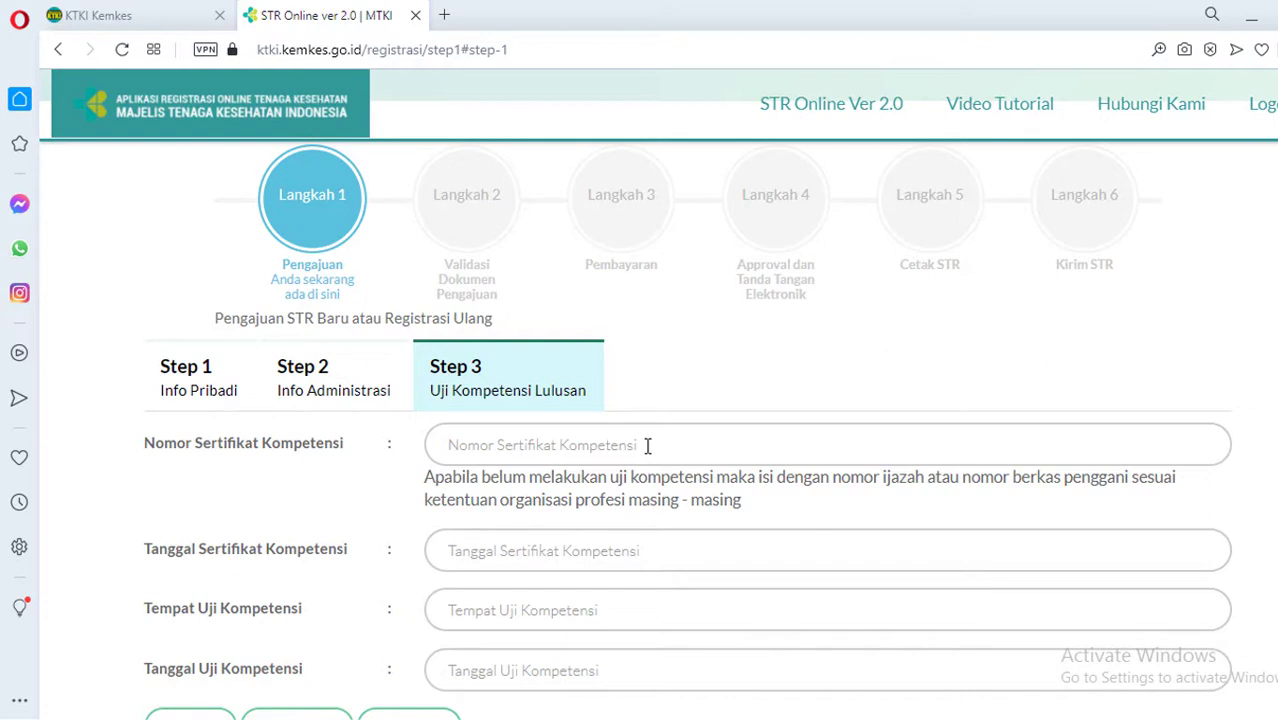
Paste the diploma number into Nomor Sertifikat Kompetensi and set the certificate date to 2021-02-14
key(ctrl+v)
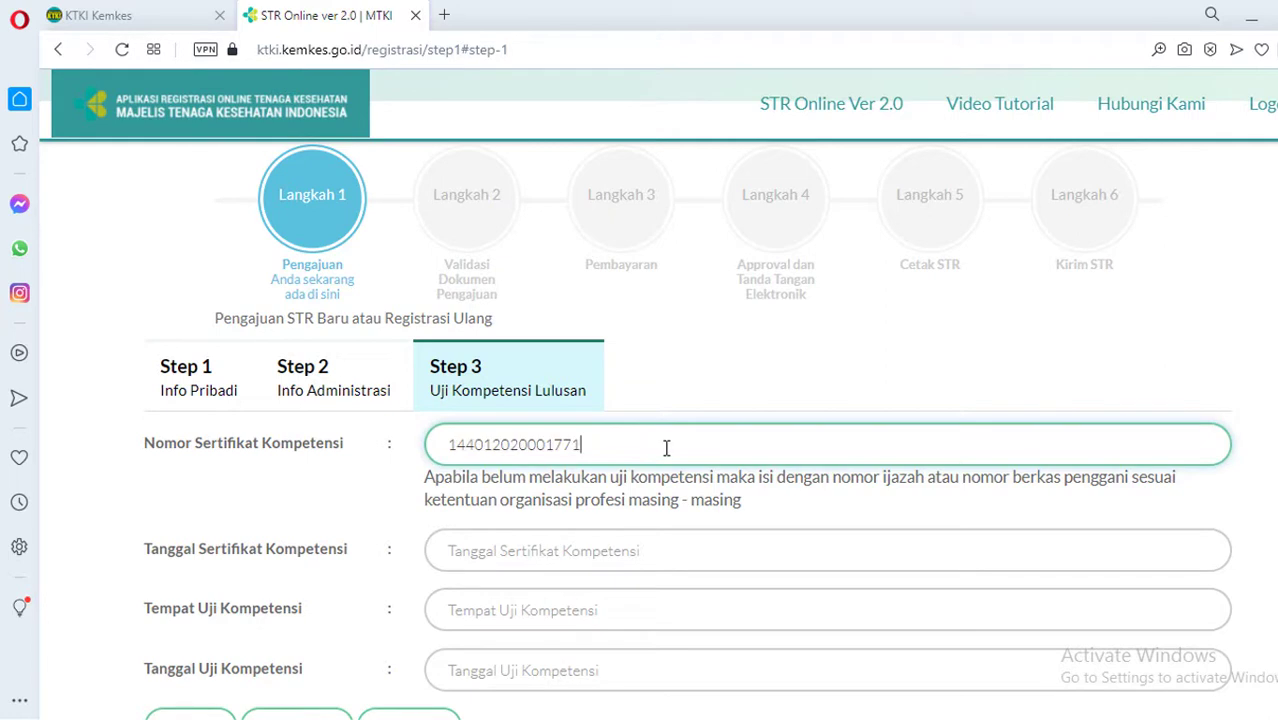
scroll(657, 400, down, 2)
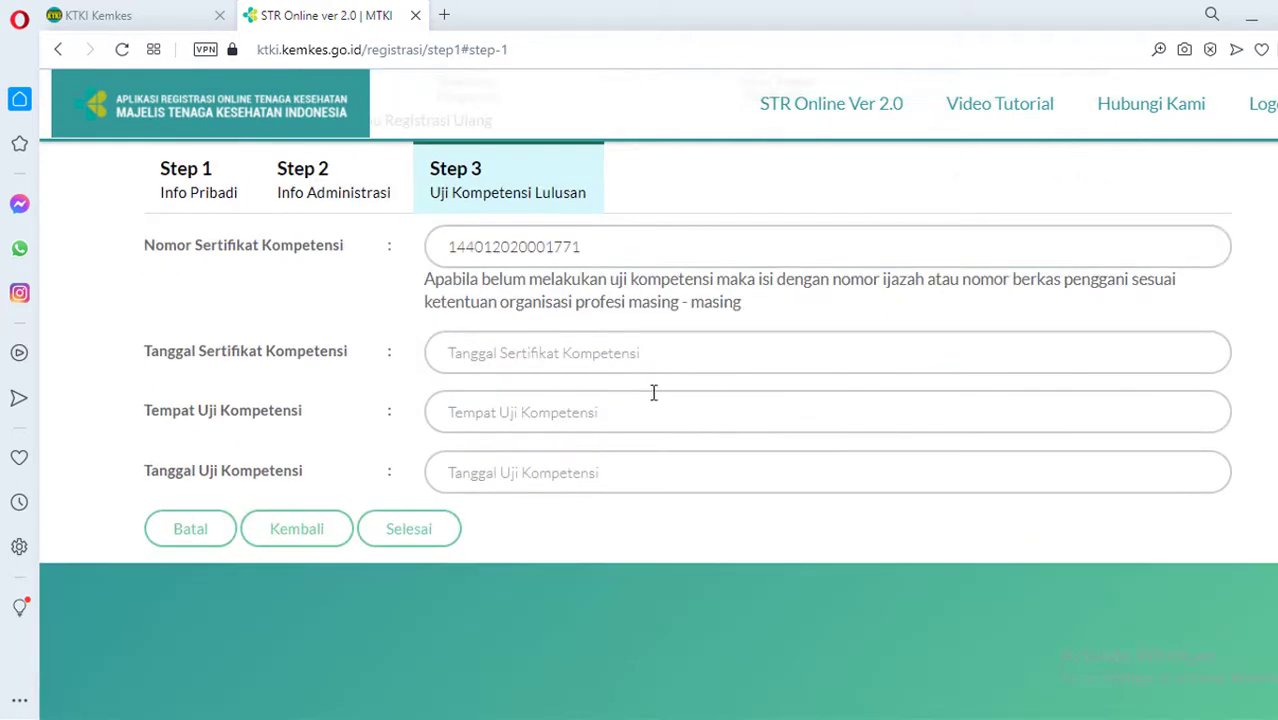
click(624, 354)
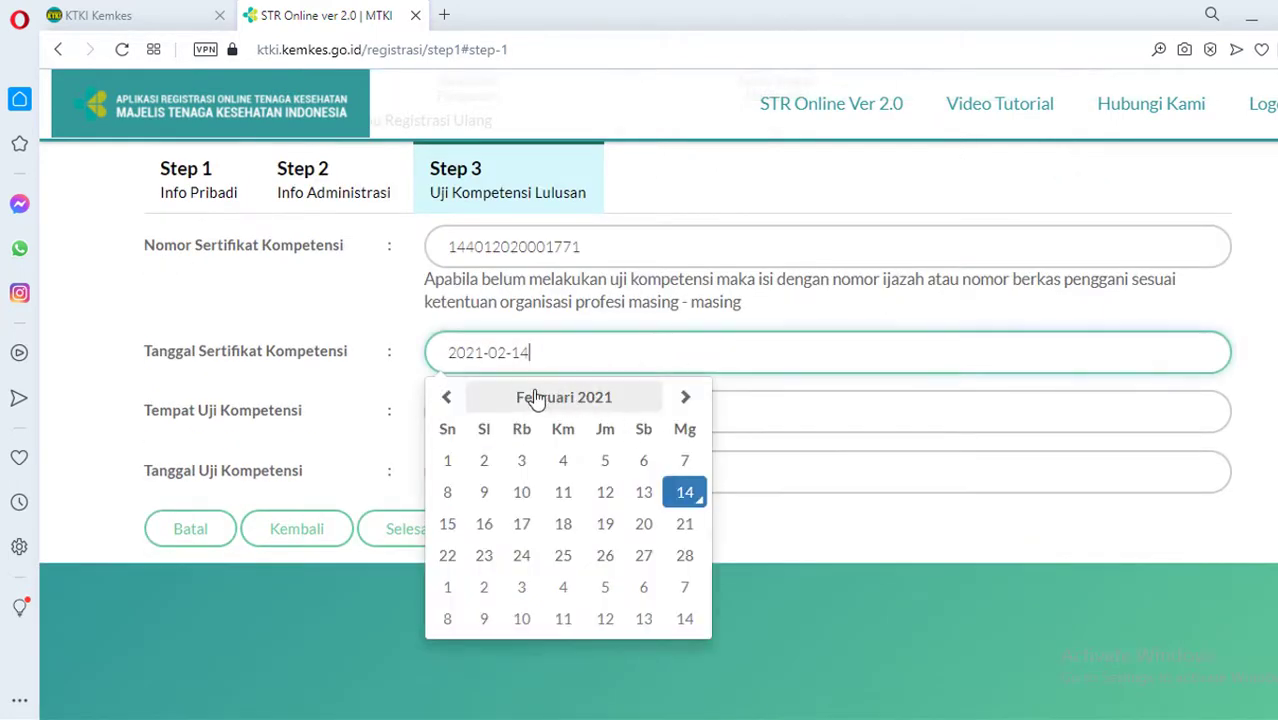
click(450, 398)
click(450, 398)
click(450, 398)
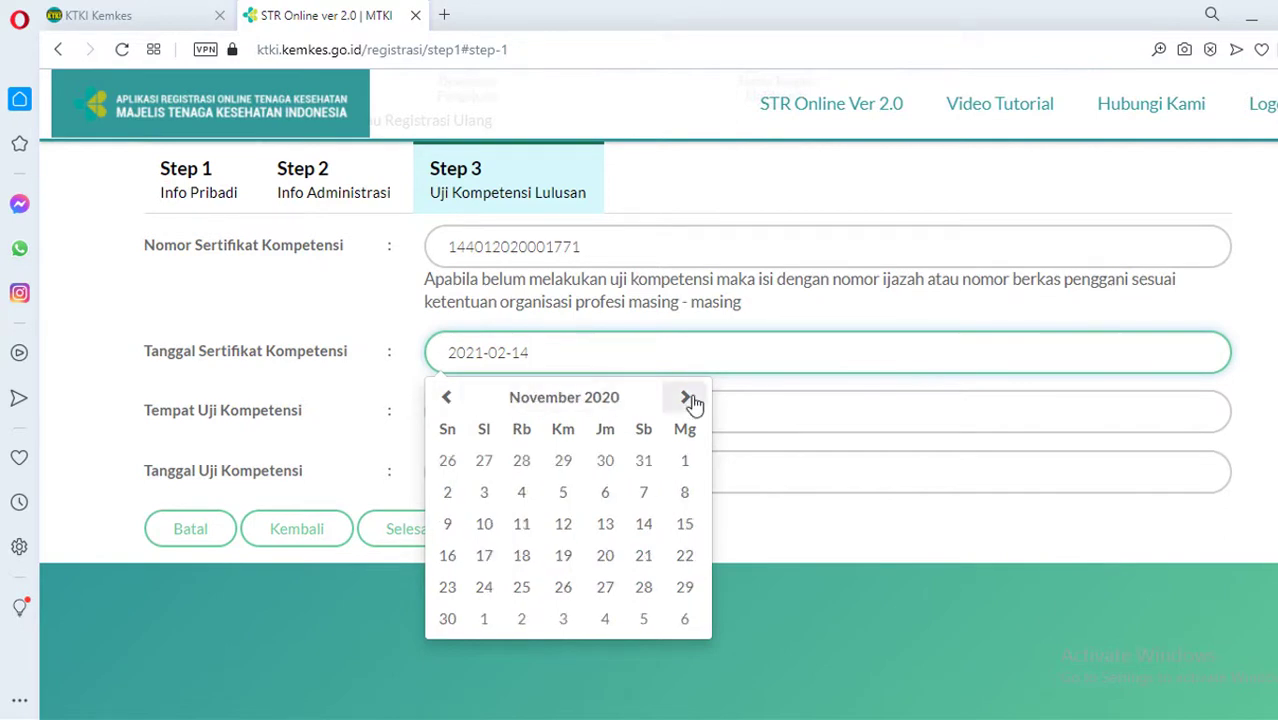
click(447, 399)
click(447, 399)
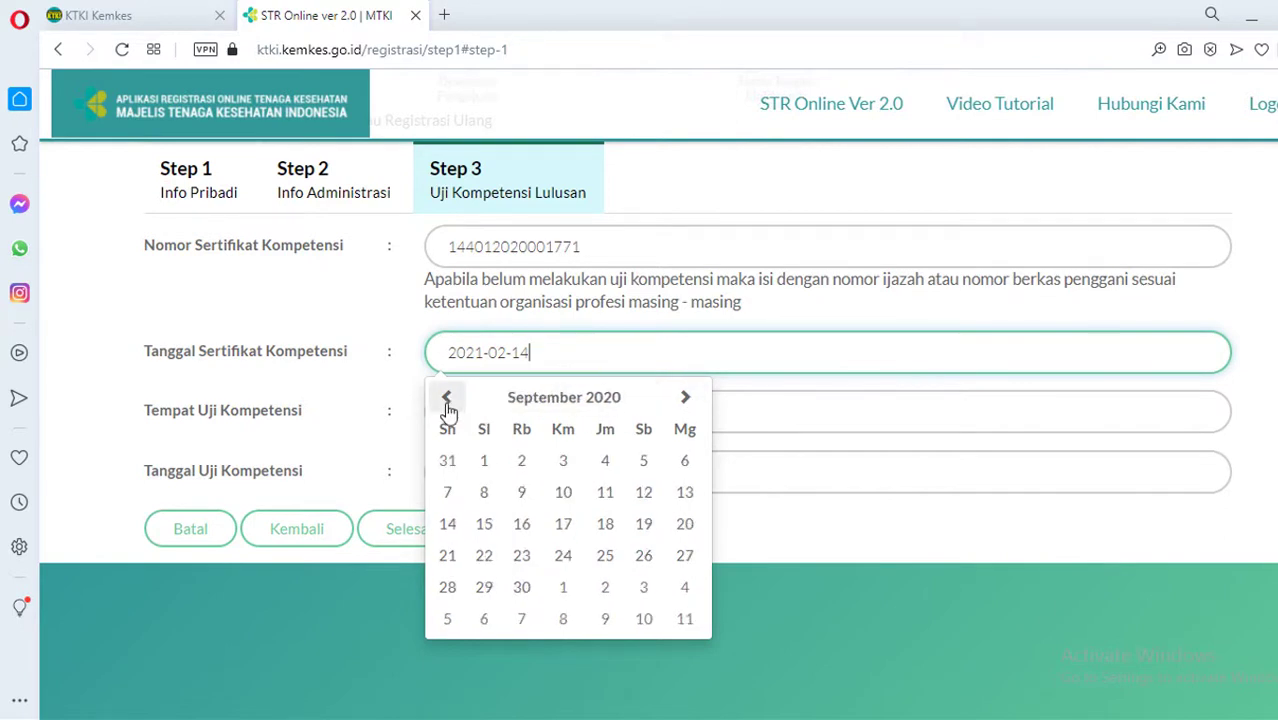
click(447, 399)
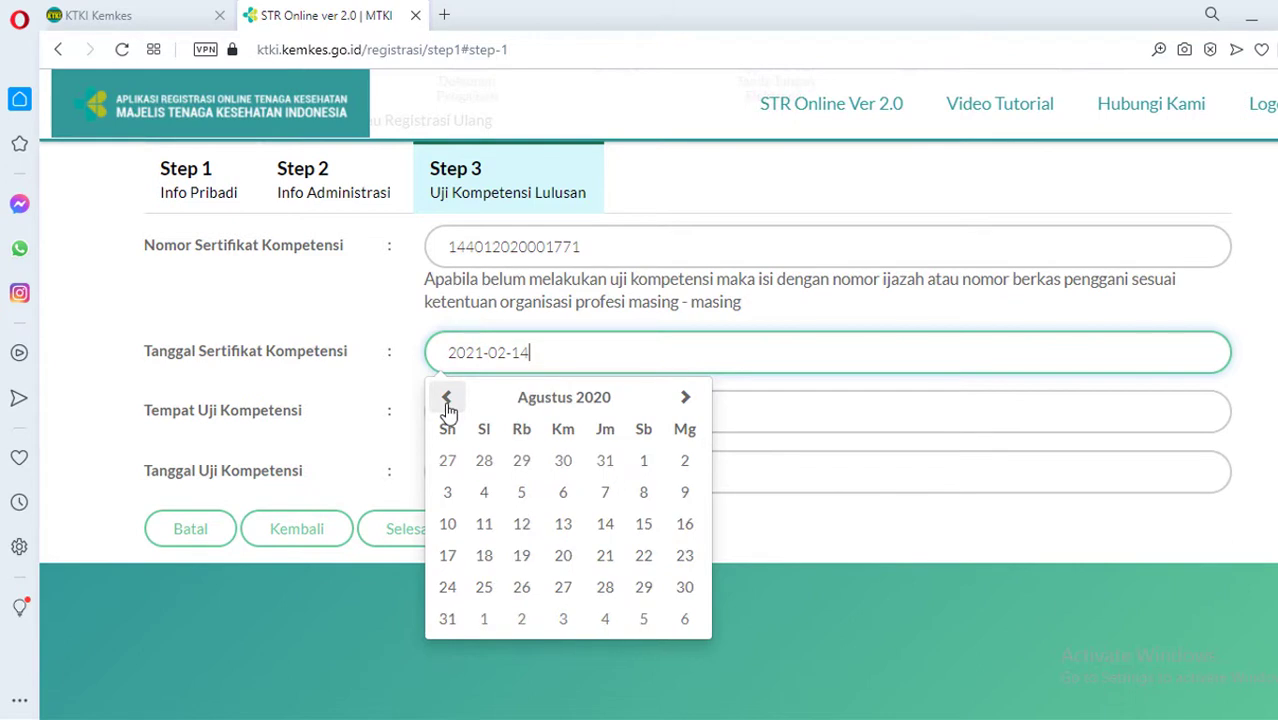
click(851, 566)
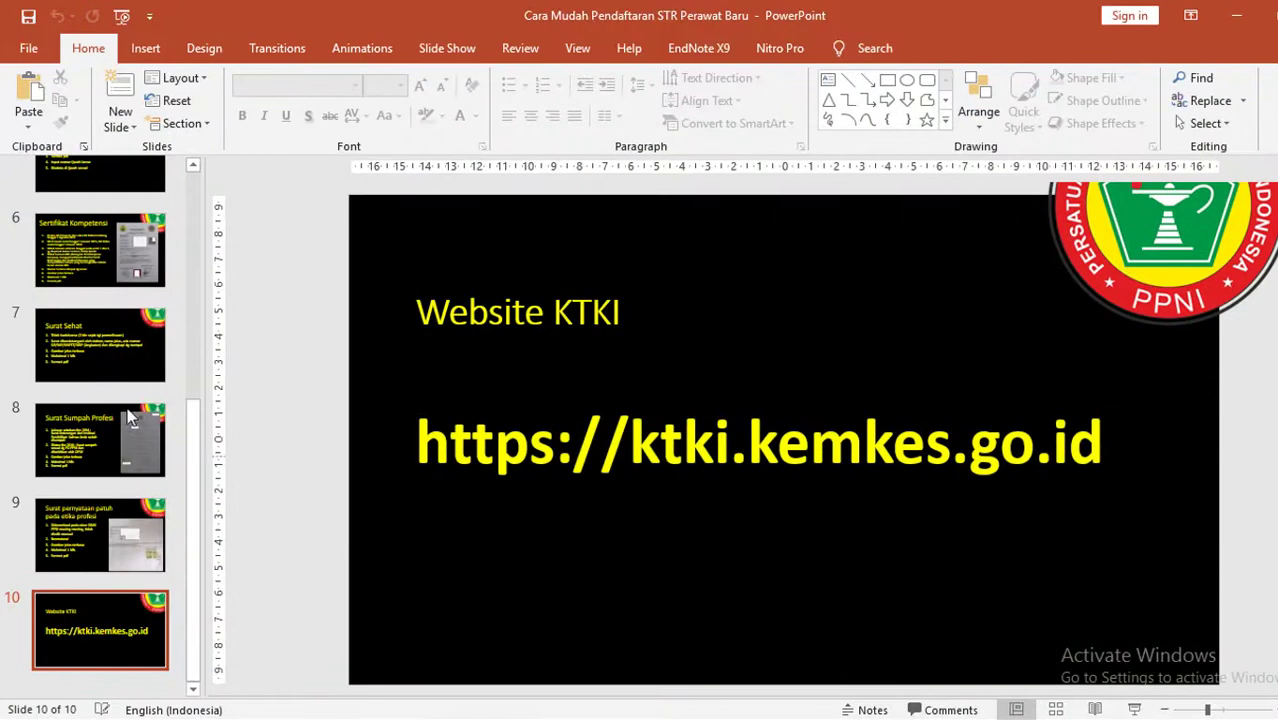
scroll(93, 397, up, 2)
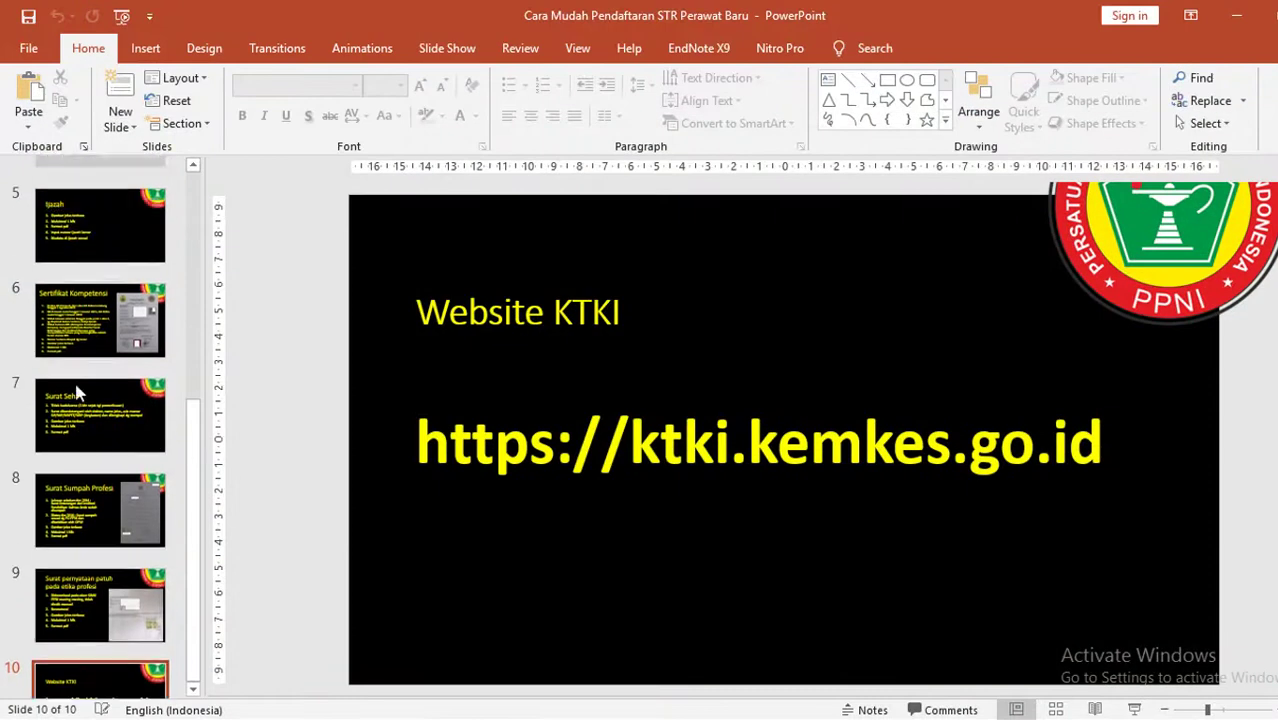
View the PowerPoint 'Sertifikat Kompetensi' slide with the certificate upload rules, then exit the slide show
click(93, 397)
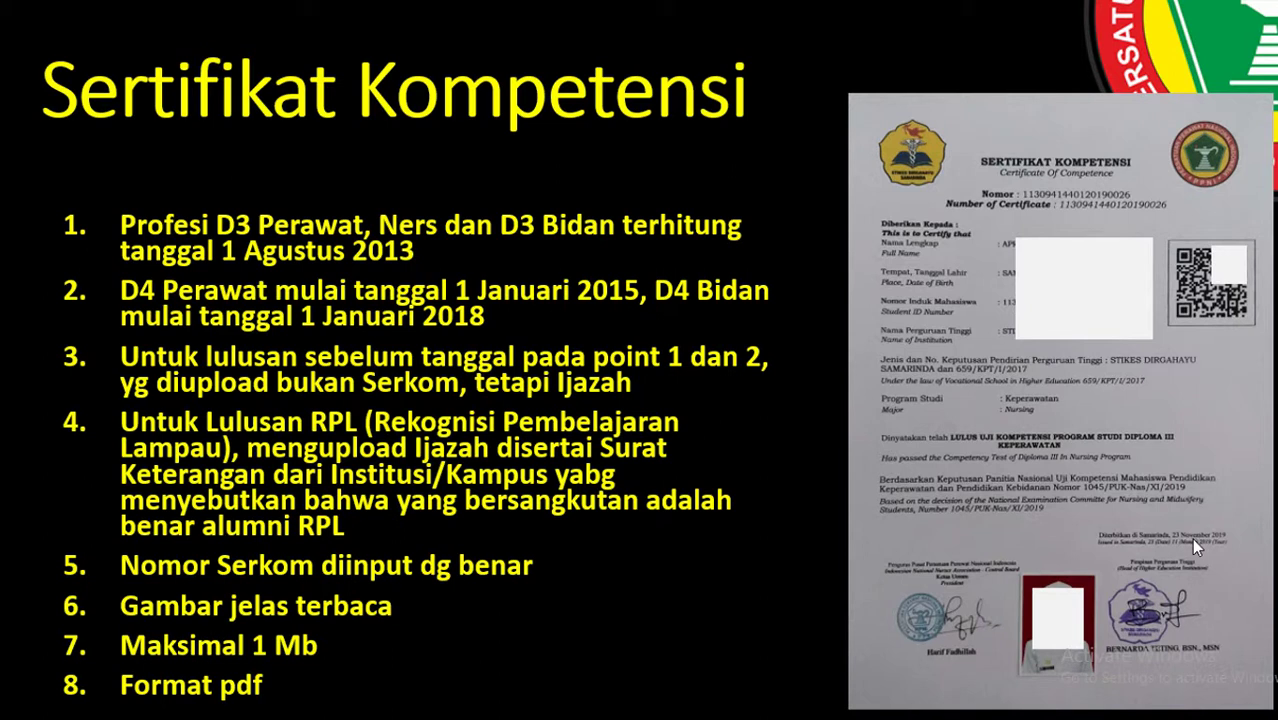
key(Escape)
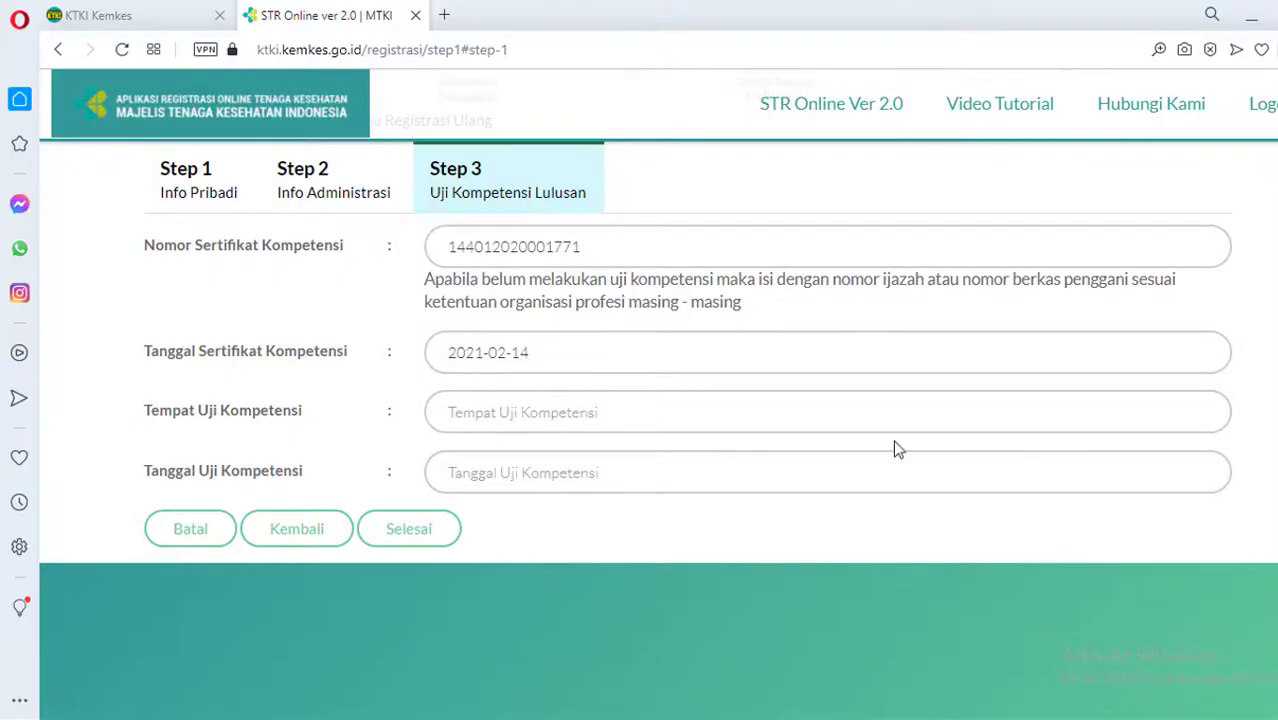
click(554, 352)
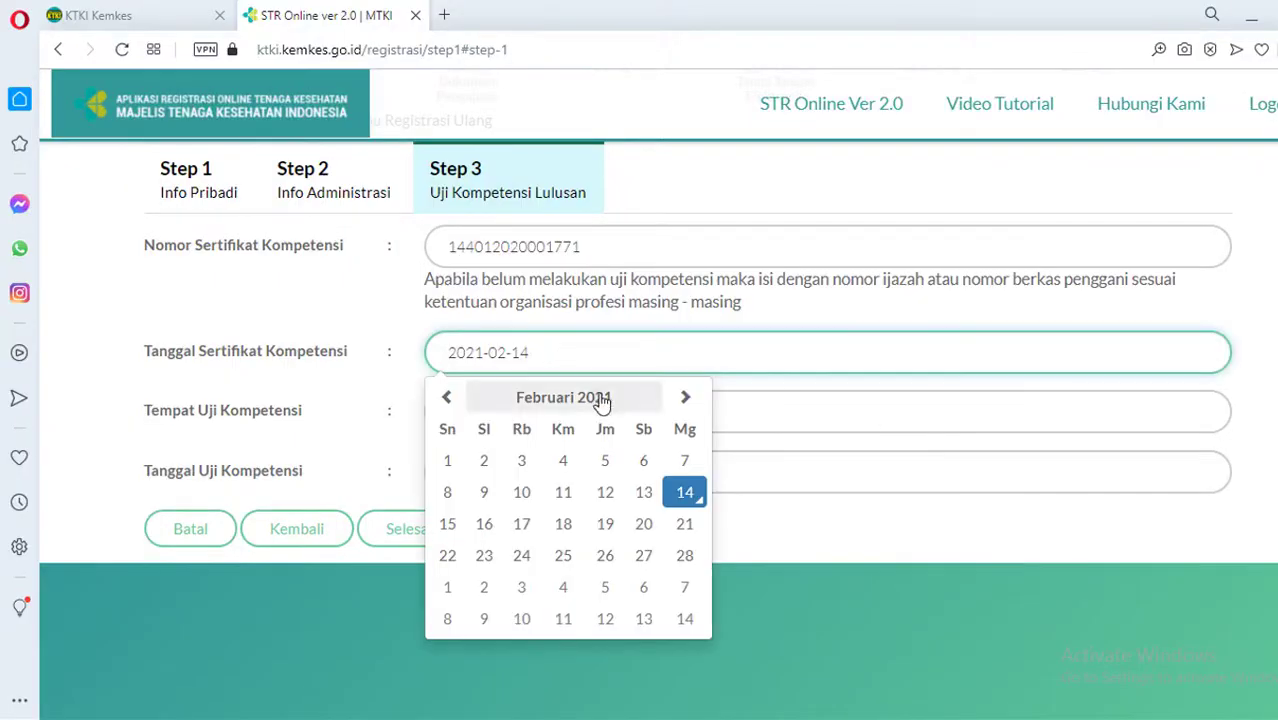
click(556, 400)
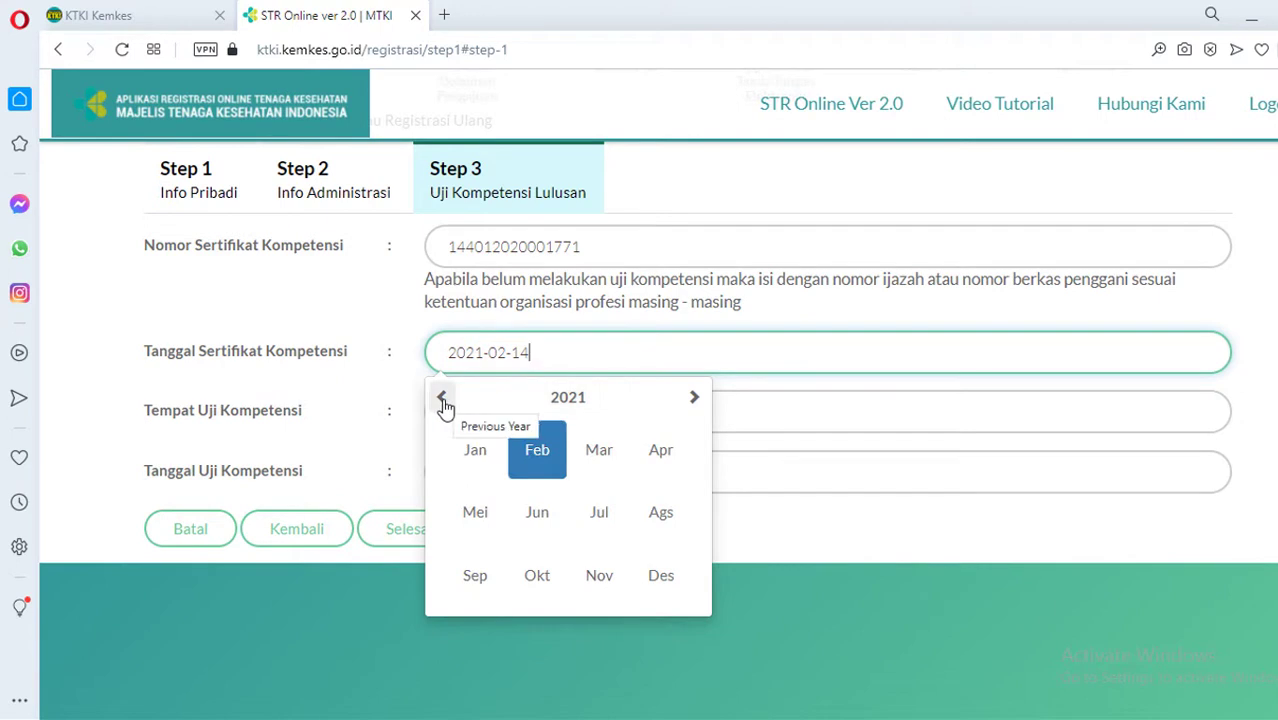
click(545, 400)
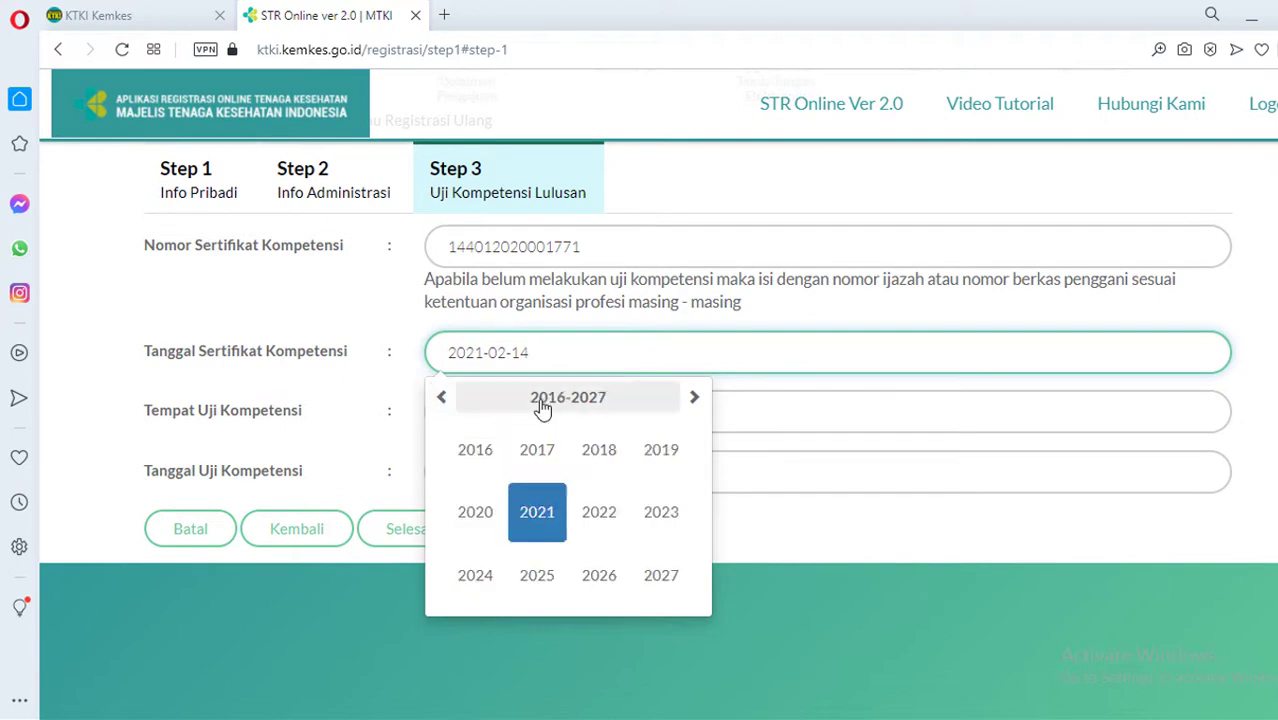
click(478, 521)
click(660, 515)
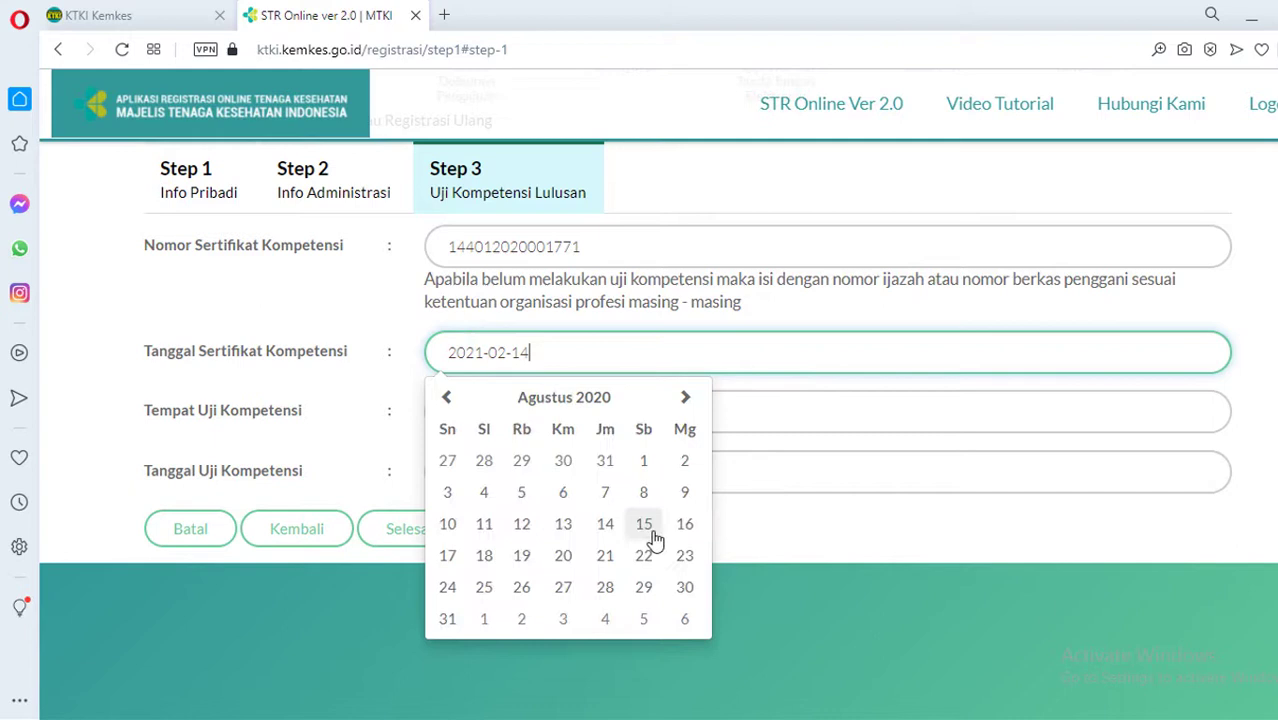
click(606, 592)
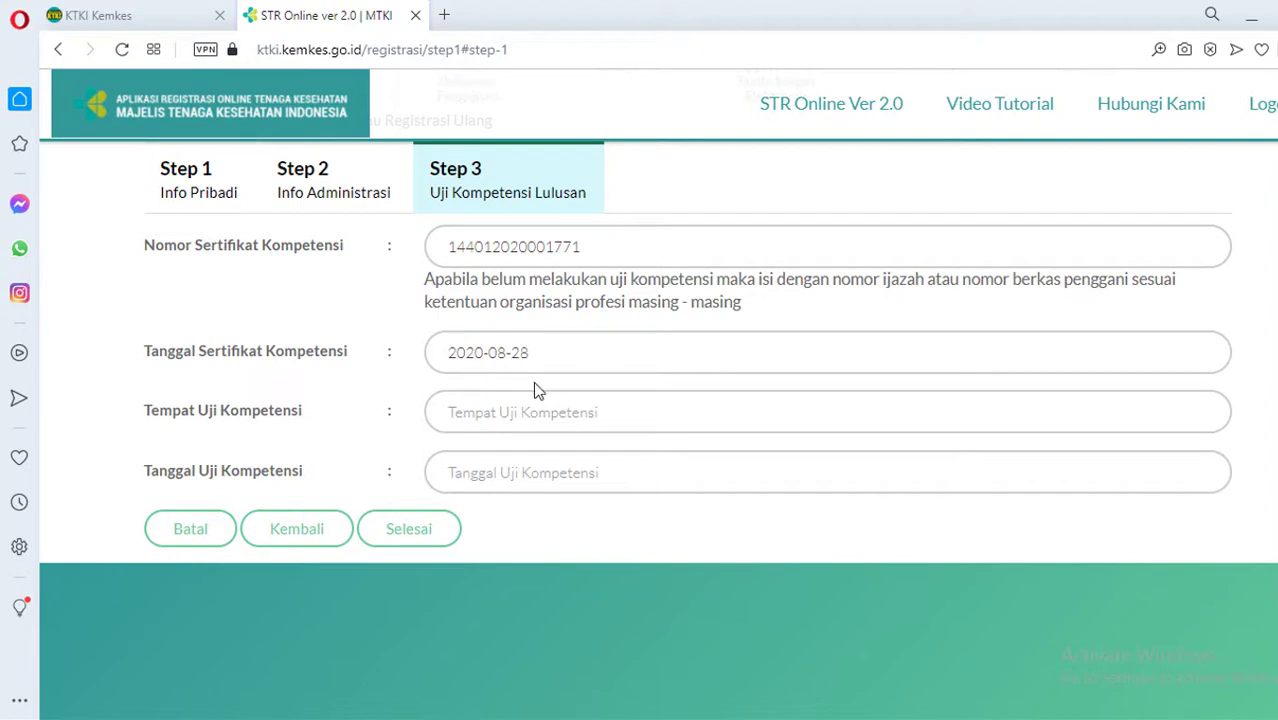
Check the diploma PDF in Foxit Reader to confirm the 28 Agustus 2020 date
click(713, 710)
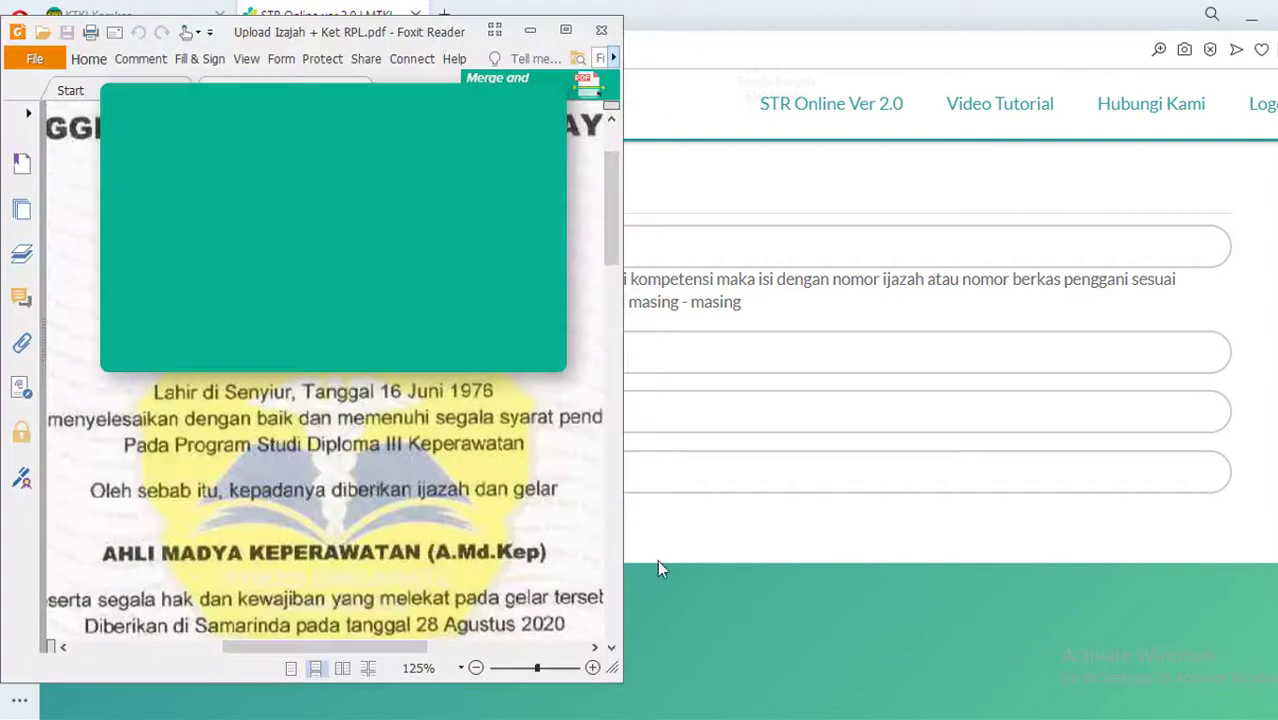
scroll(470, 480, down, 4)
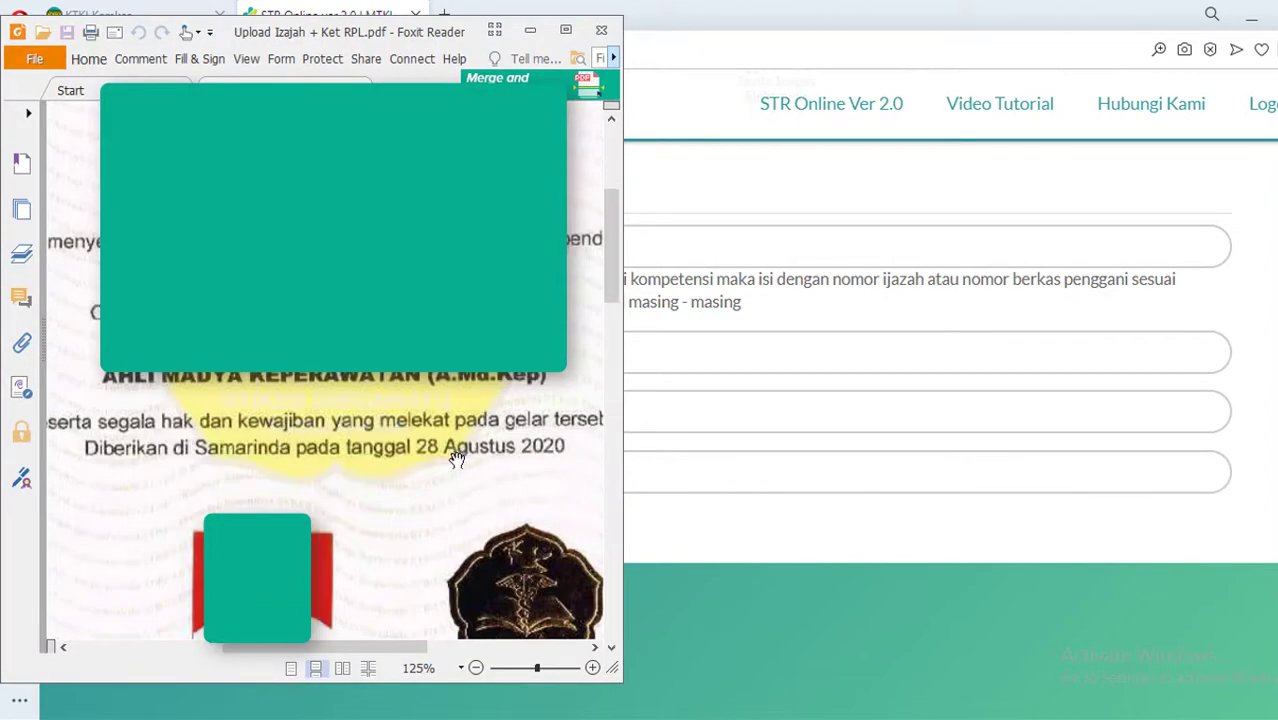
click(1141, 548)
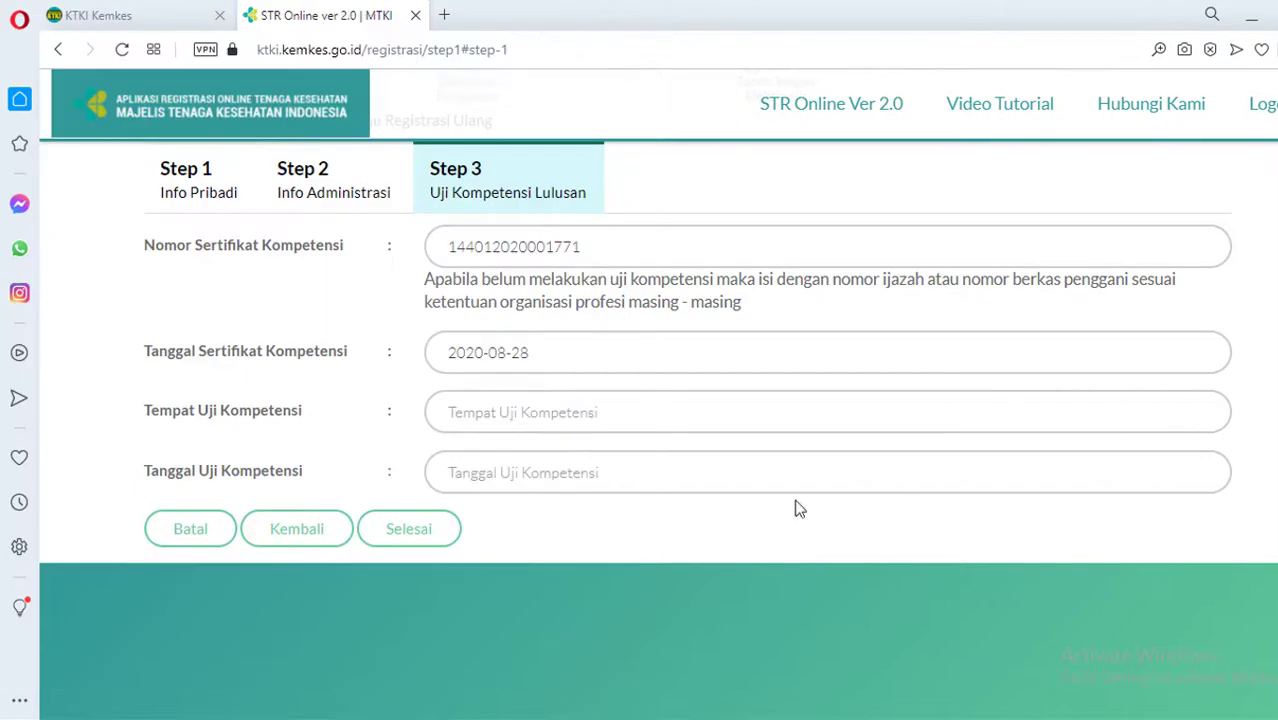
Submit the certificate details, review the Informed Consent preview, tick agreement and finish registration
click(433, 540)
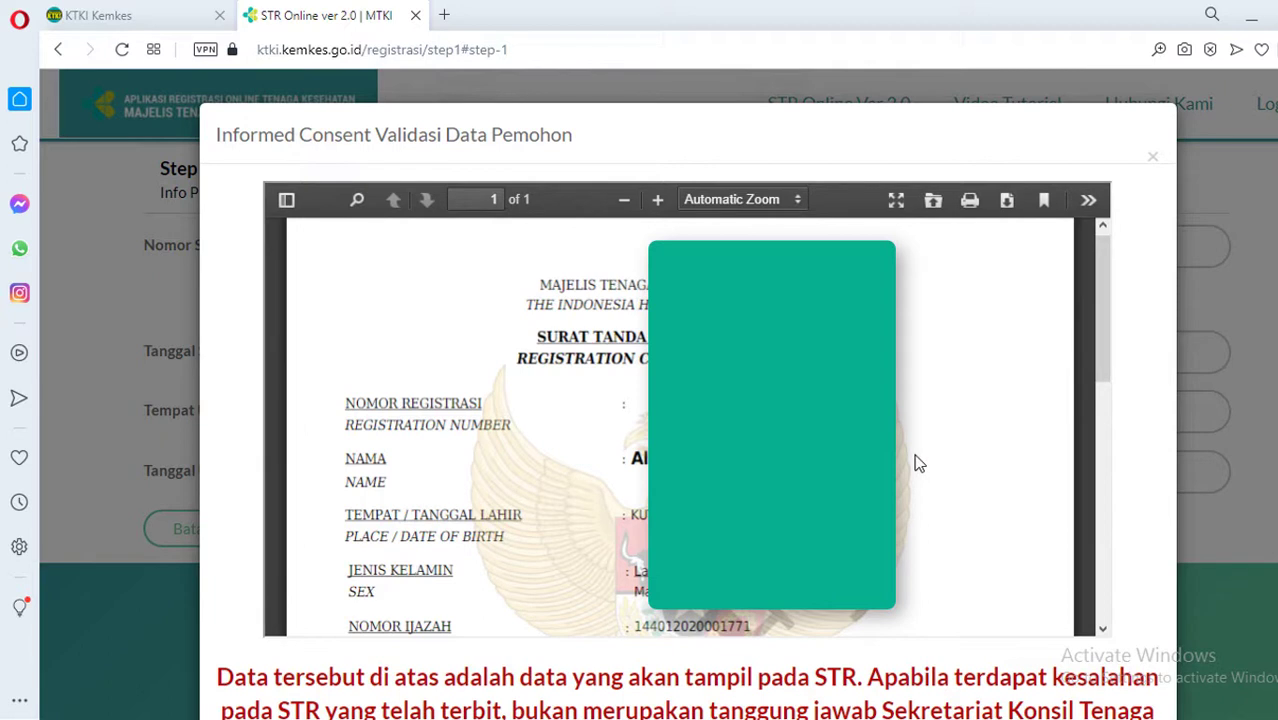
mouse_move(1104, 294)
mouse_down()
mouse_move(1097, 394)
mouse_move(1118, 565)
mouse_move(1113, 304)
mouse_up()
scroll(595, 462, down, 7)
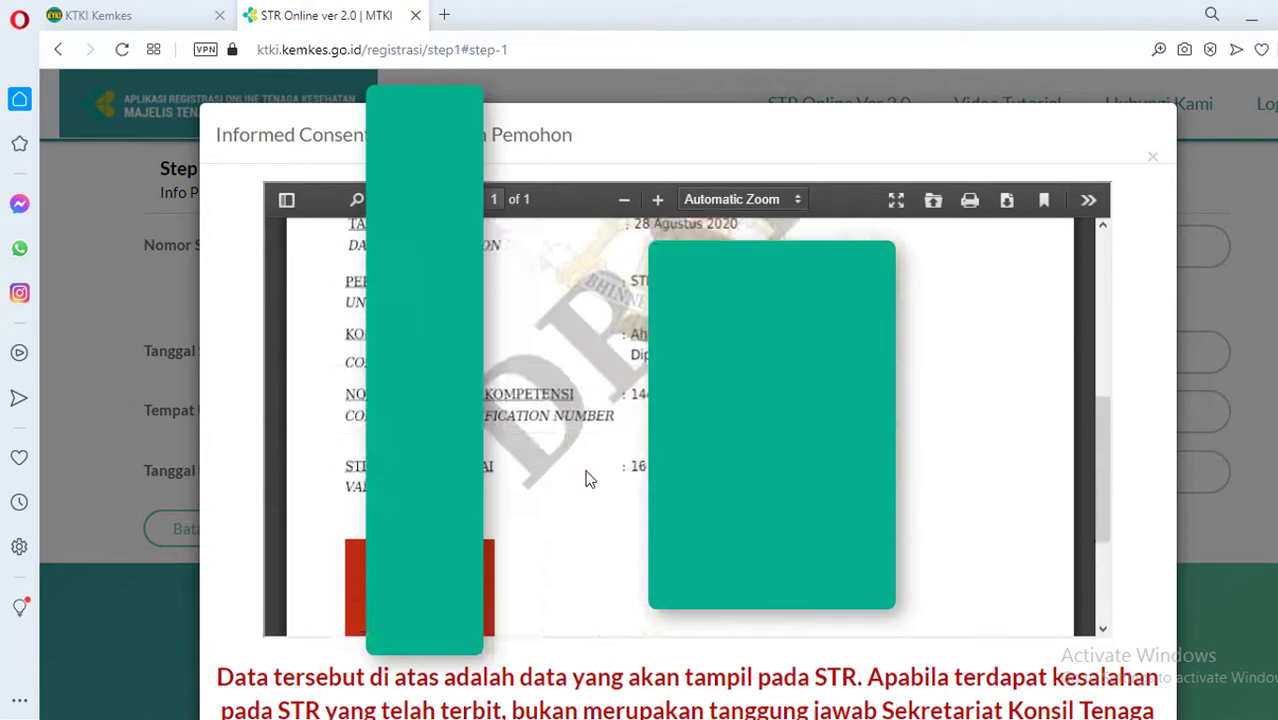
scroll(251, 610, down, 3)
click(226, 578)
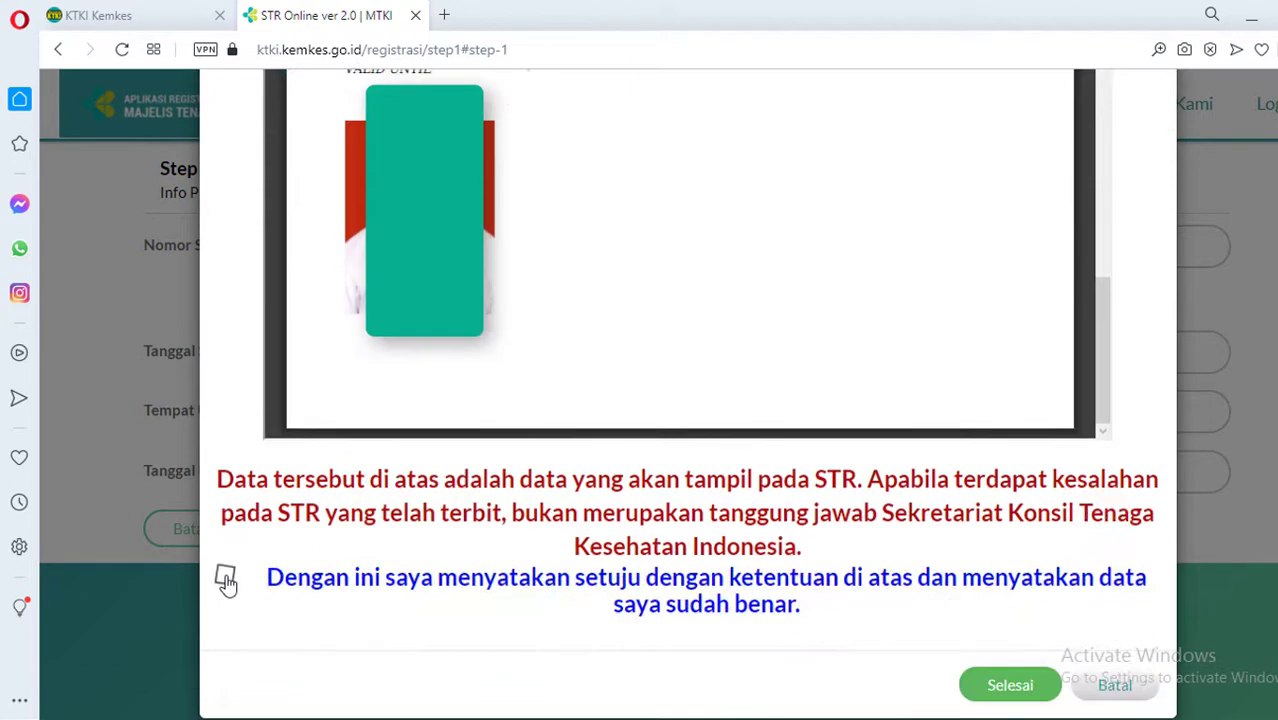
click(1010, 686)
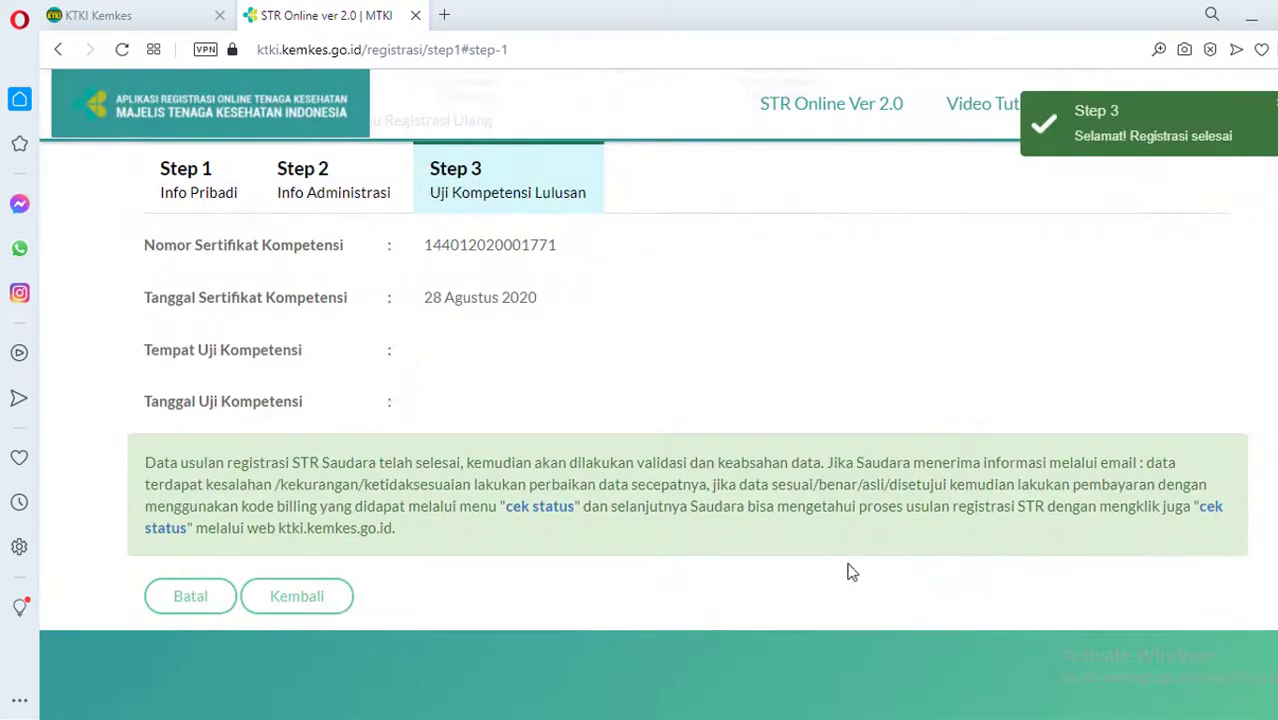
Check the registration status at step 1 Pengajuan, then log out of STR Online
click(535, 515)
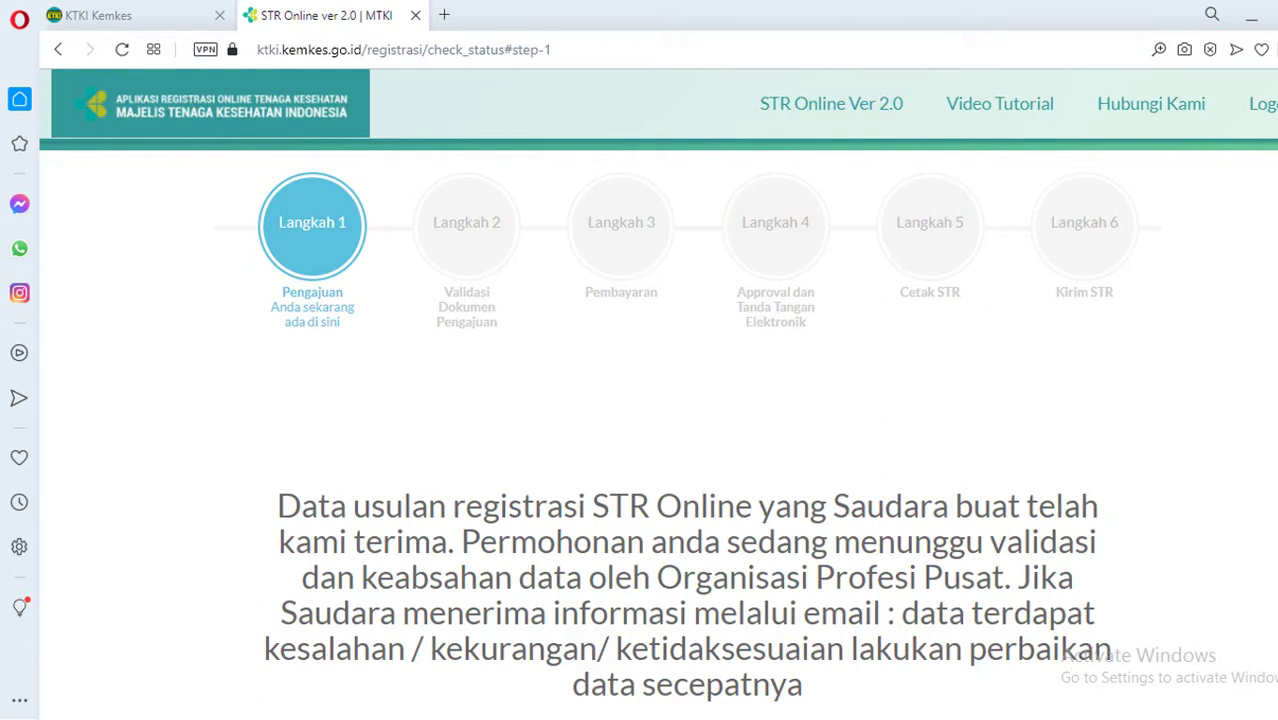
click(1270, 122)
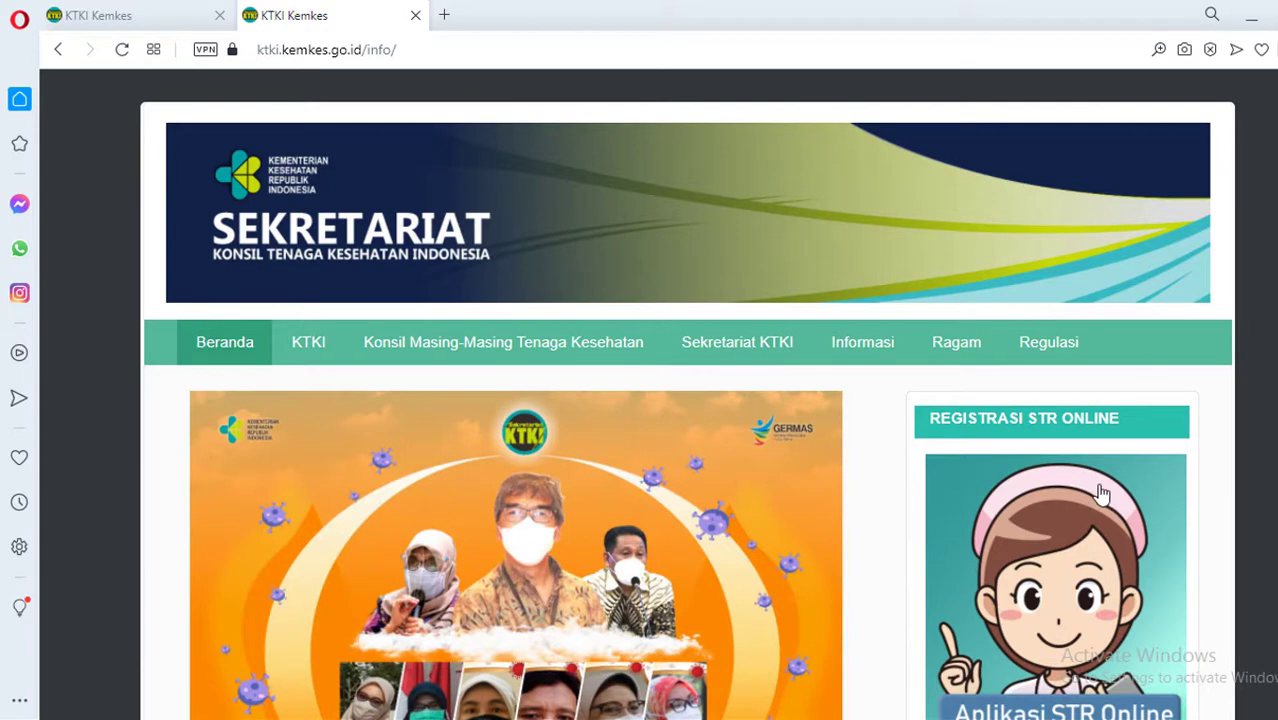
Open the Aplikasi STR Online app from the KTKI site and accept the terms notice
scroll(1213, 463, down, 2)
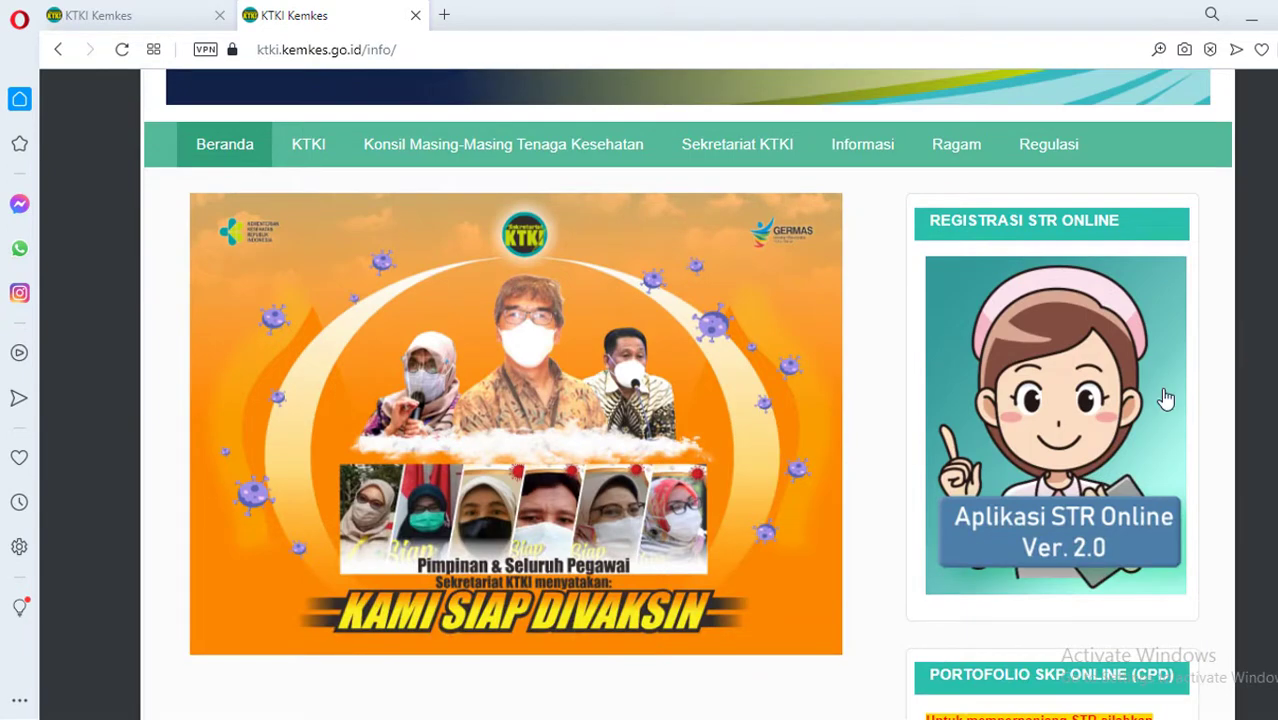
click(1038, 372)
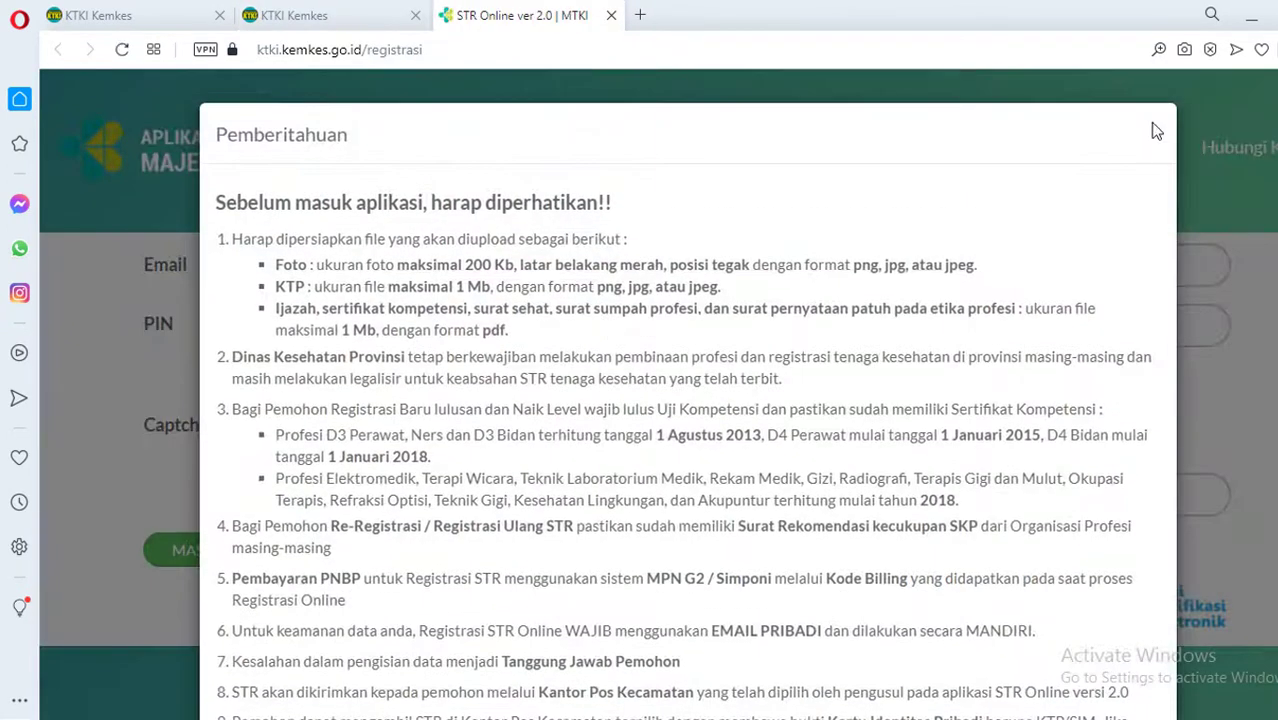
scroll(655, 527, down, 3)
click(232, 620)
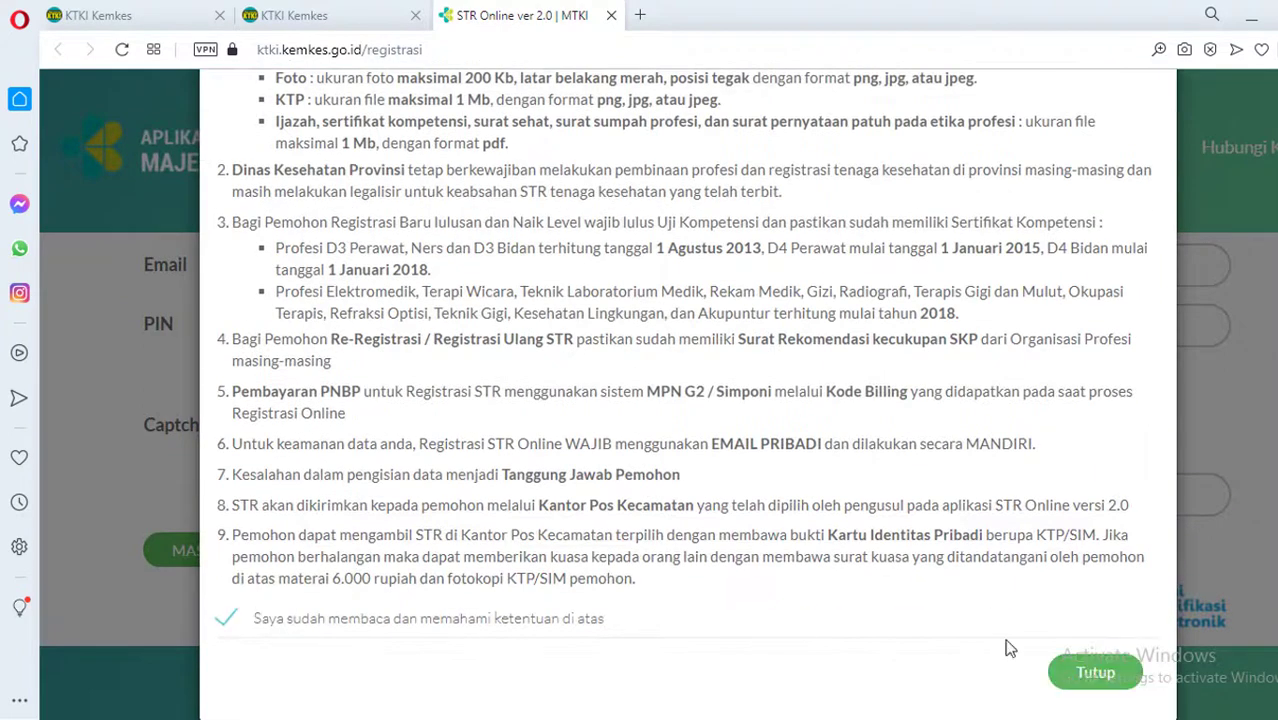
click(1093, 675)
Log in with the saved email and PIN plus the captcha code
click(620, 266)
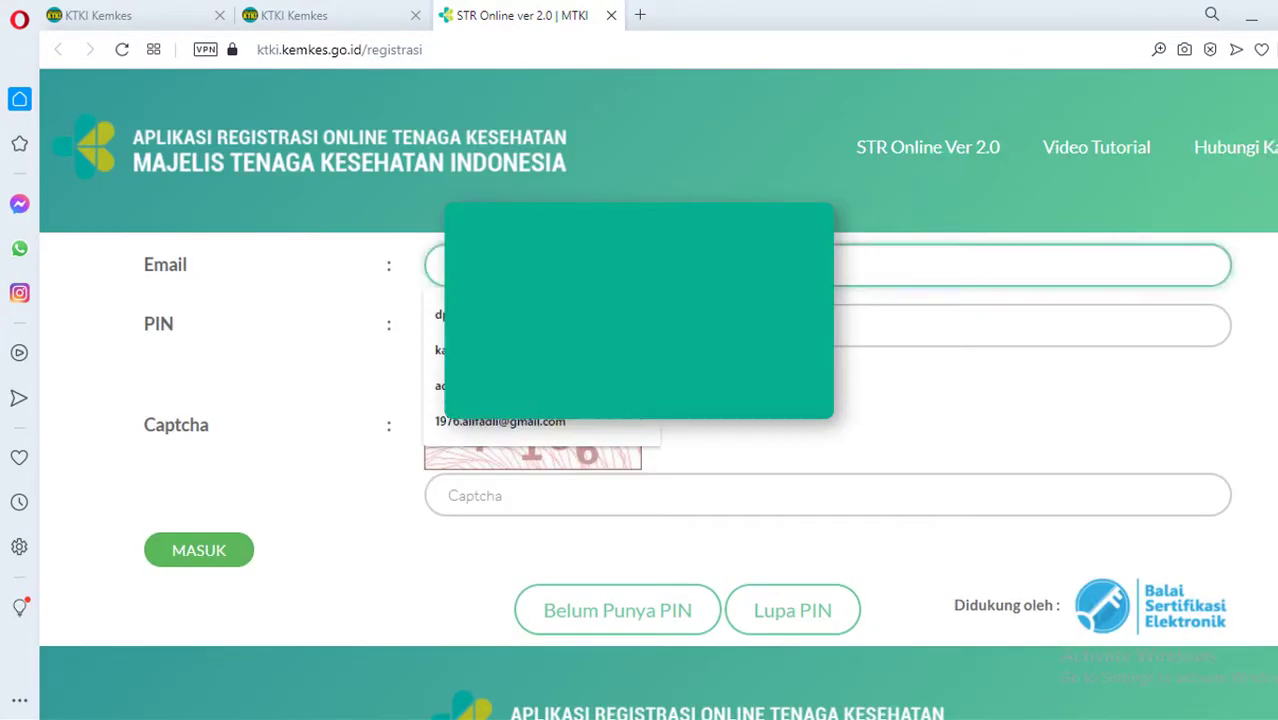
click(517, 421)
click(560, 326)
click(436, 374)
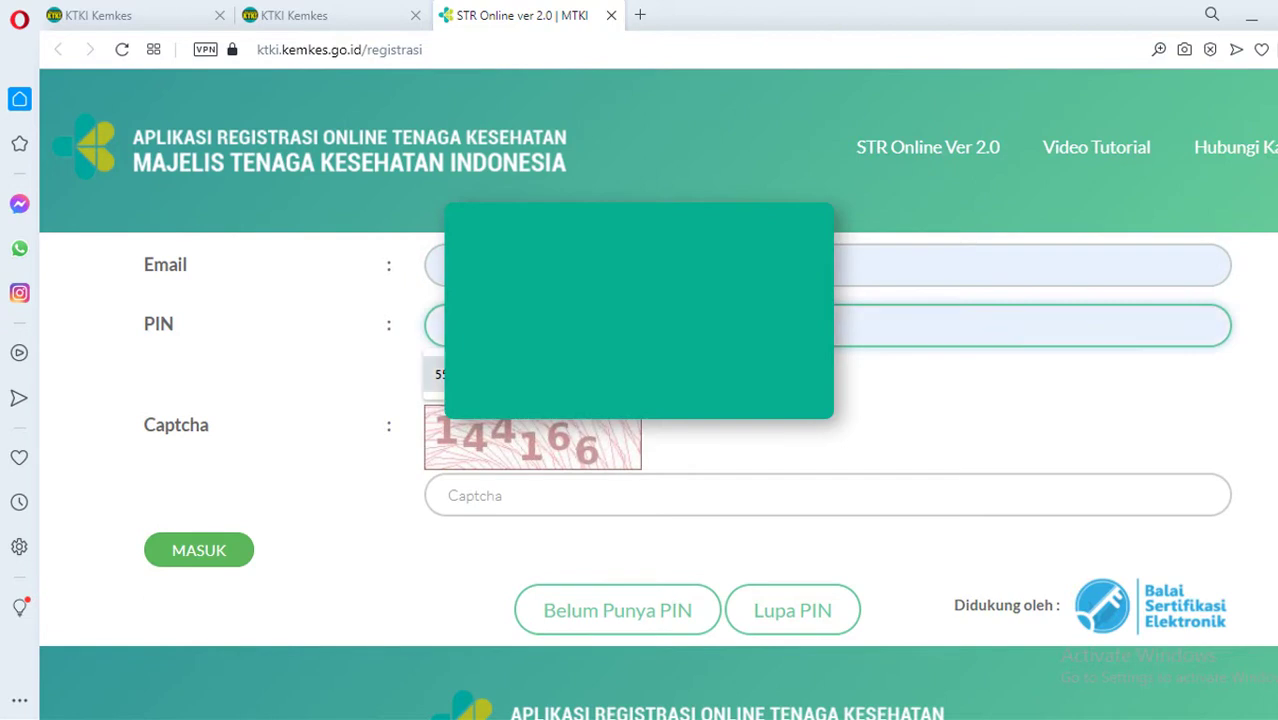
click(530, 497)
text(144166)
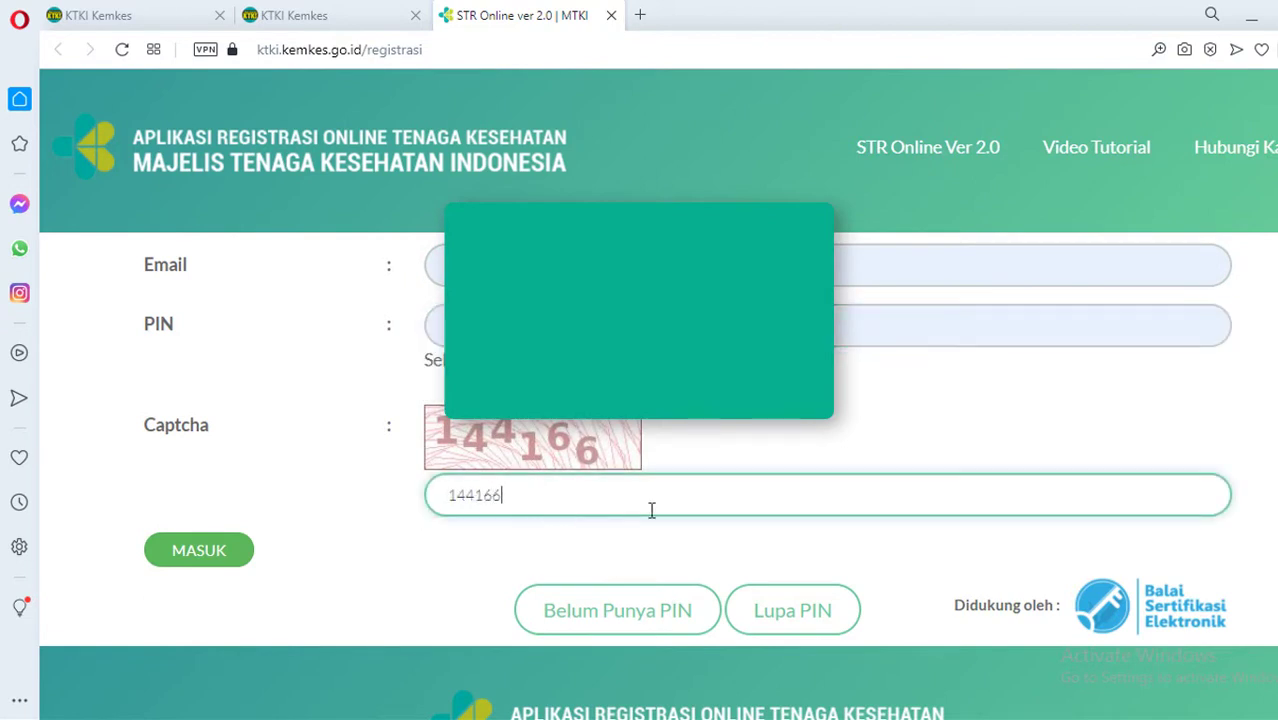
click(210, 554)
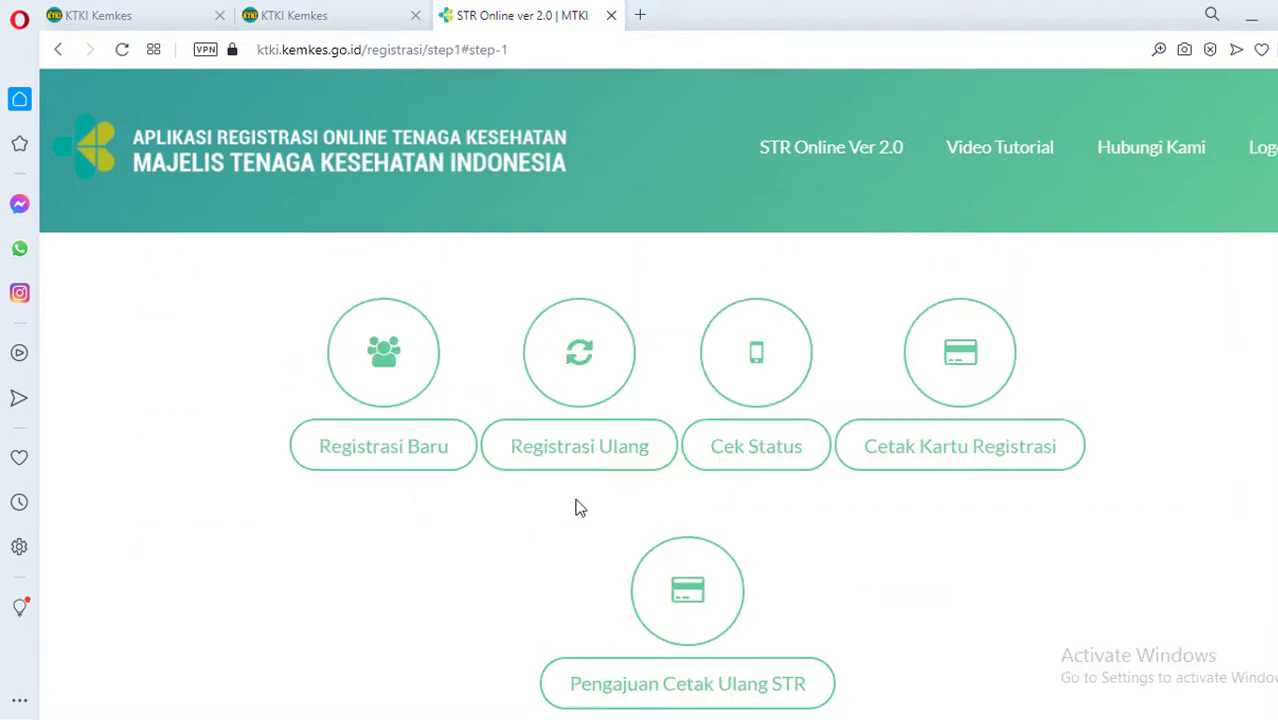
Open Cek Status to see Langkah 1 Pengajuan awaiting Organisasi Profesi Pusat validation
click(792, 464)
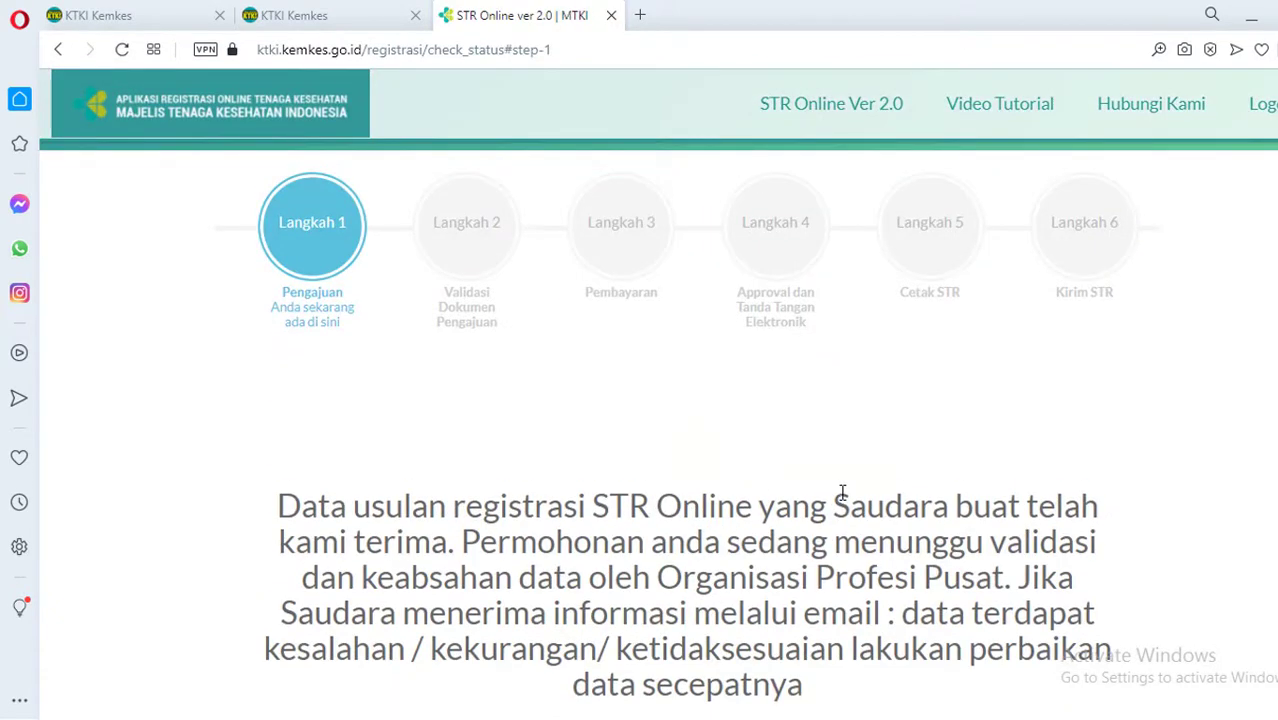
scroll(840, 490, down, 2)
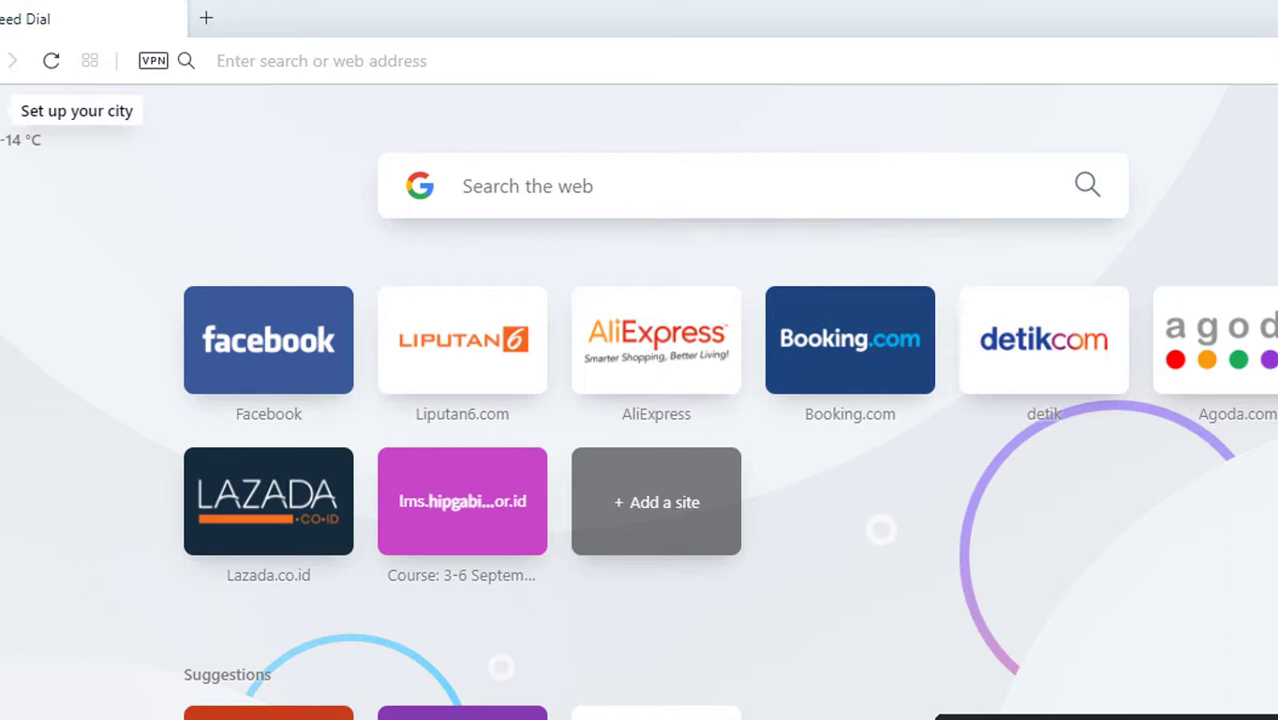
Go to the KTKI Kemkes website, open the STR Online app and dismiss the pre-login notice
click(758, 77)
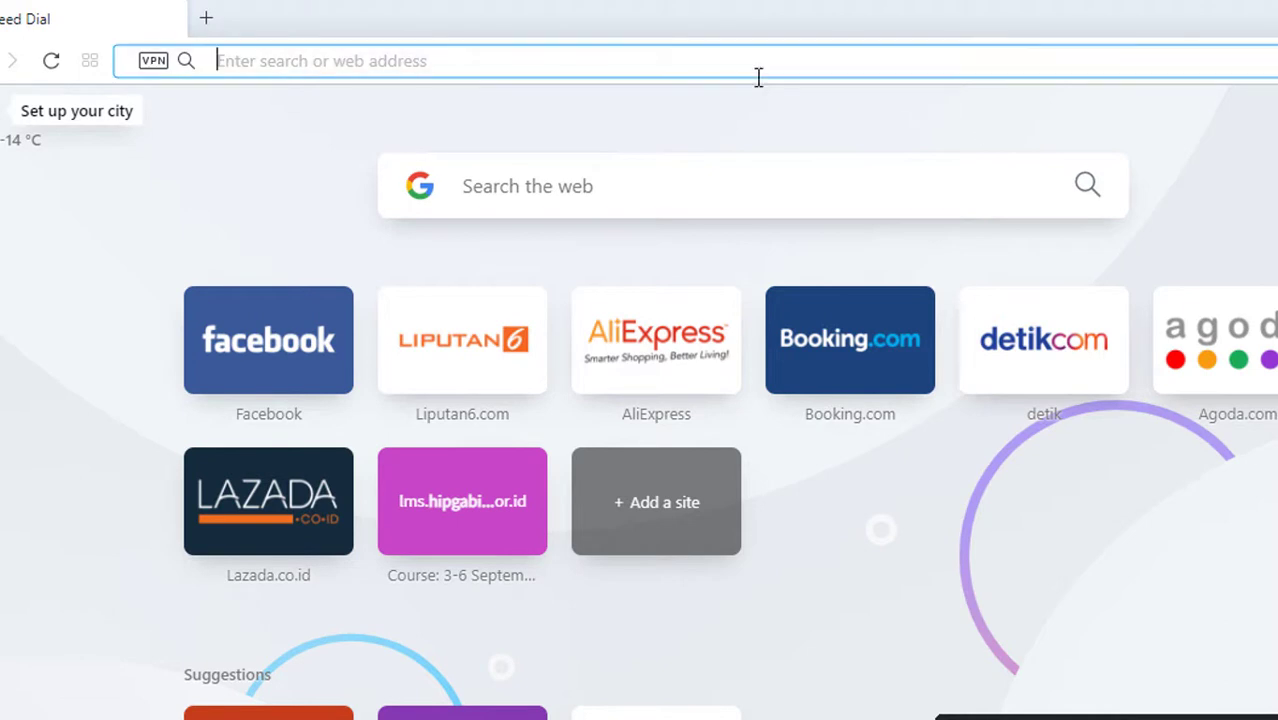
text(K)
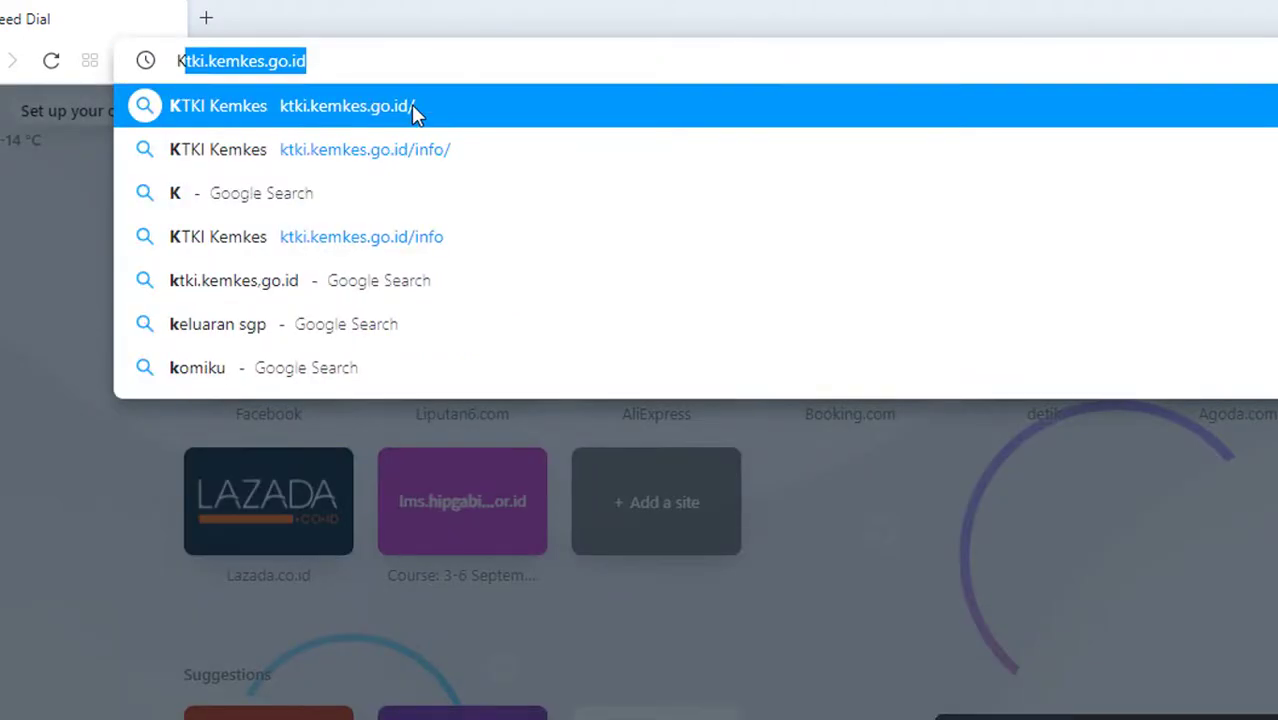
click(413, 108)
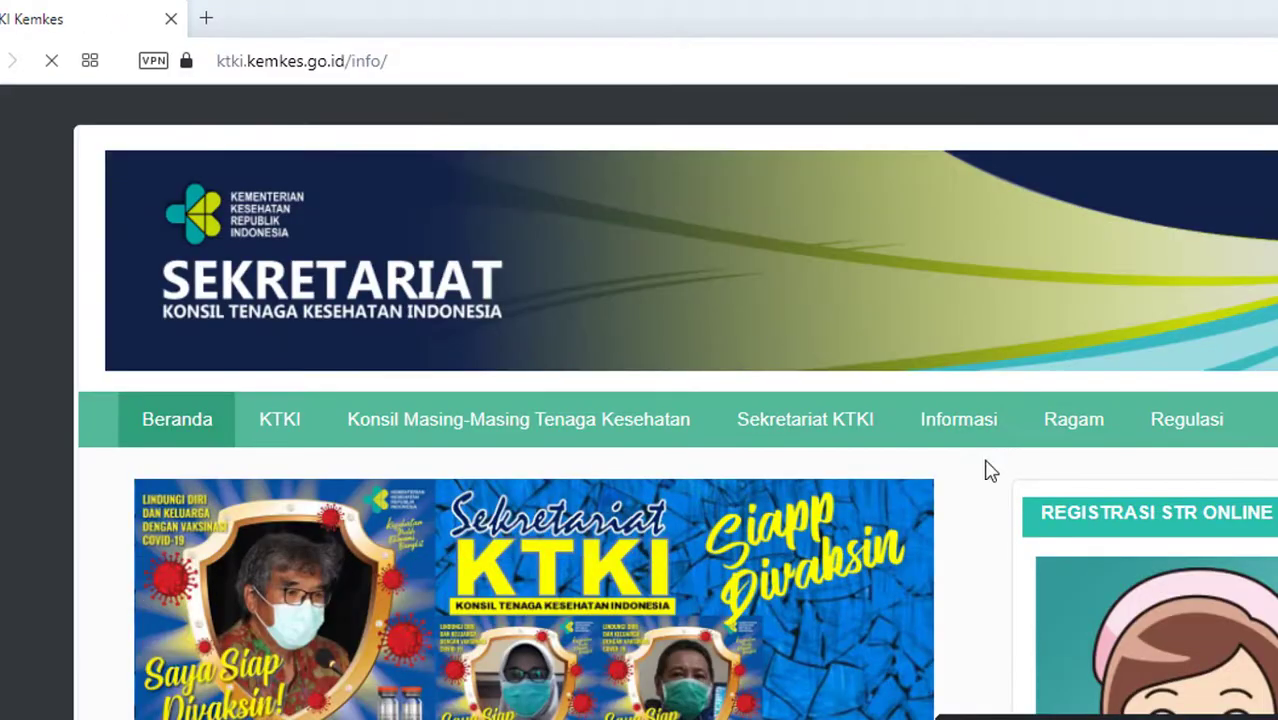
scroll(1205, 472, down, 3)
click(1207, 474)
scroll(516, 578, down, 3)
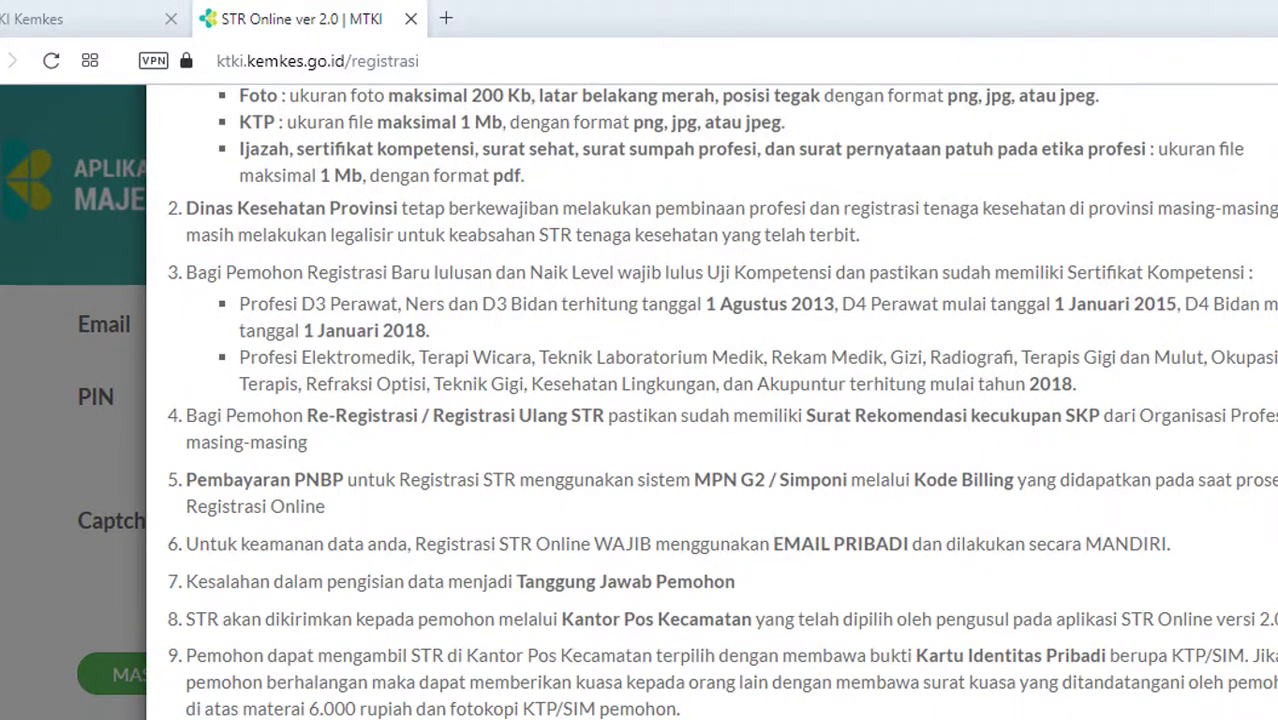
key(Escape)
Sign in using the saved email and PIN and the displayed captcha code
click(622, 322)
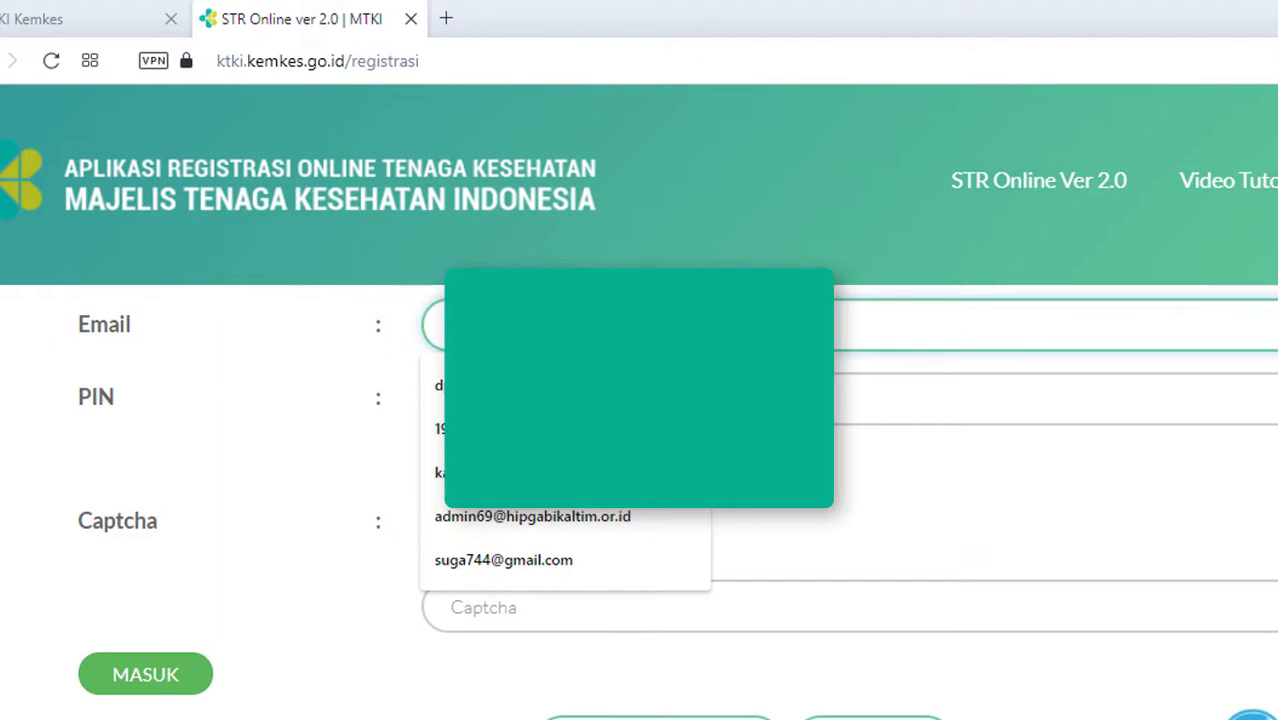
click(575, 562)
click(560, 398)
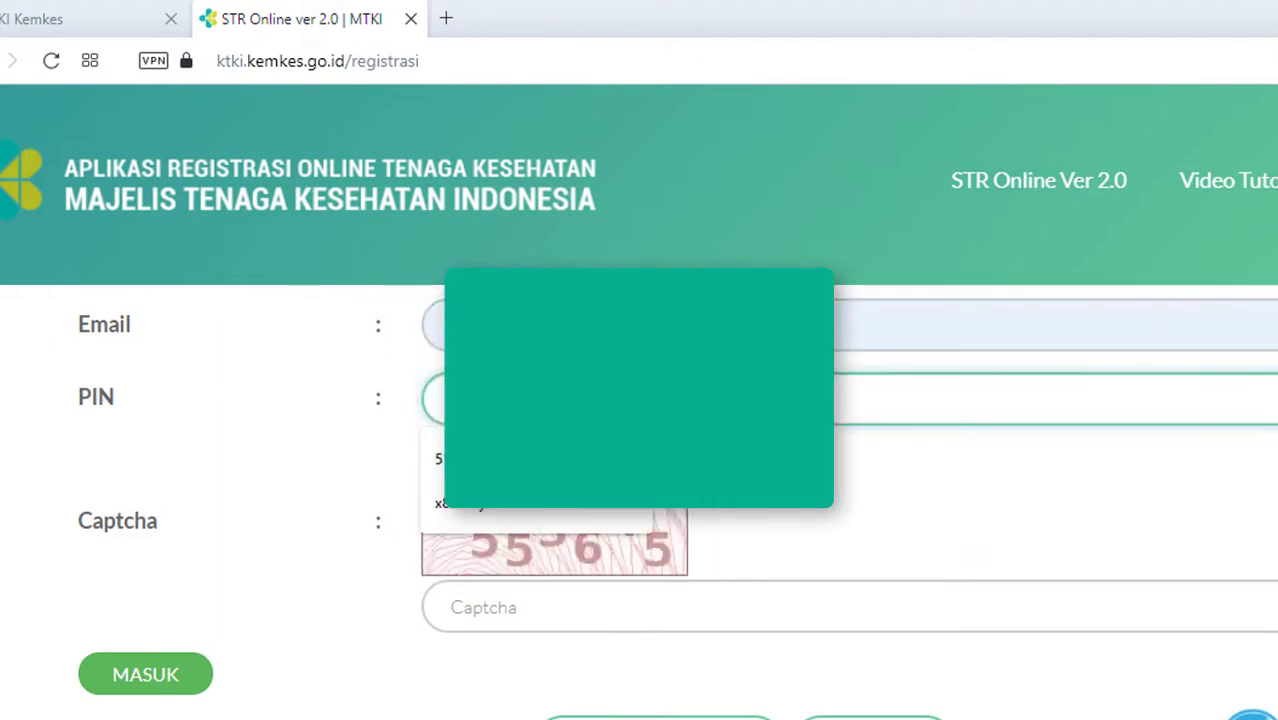
click(545, 516)
click(605, 620)
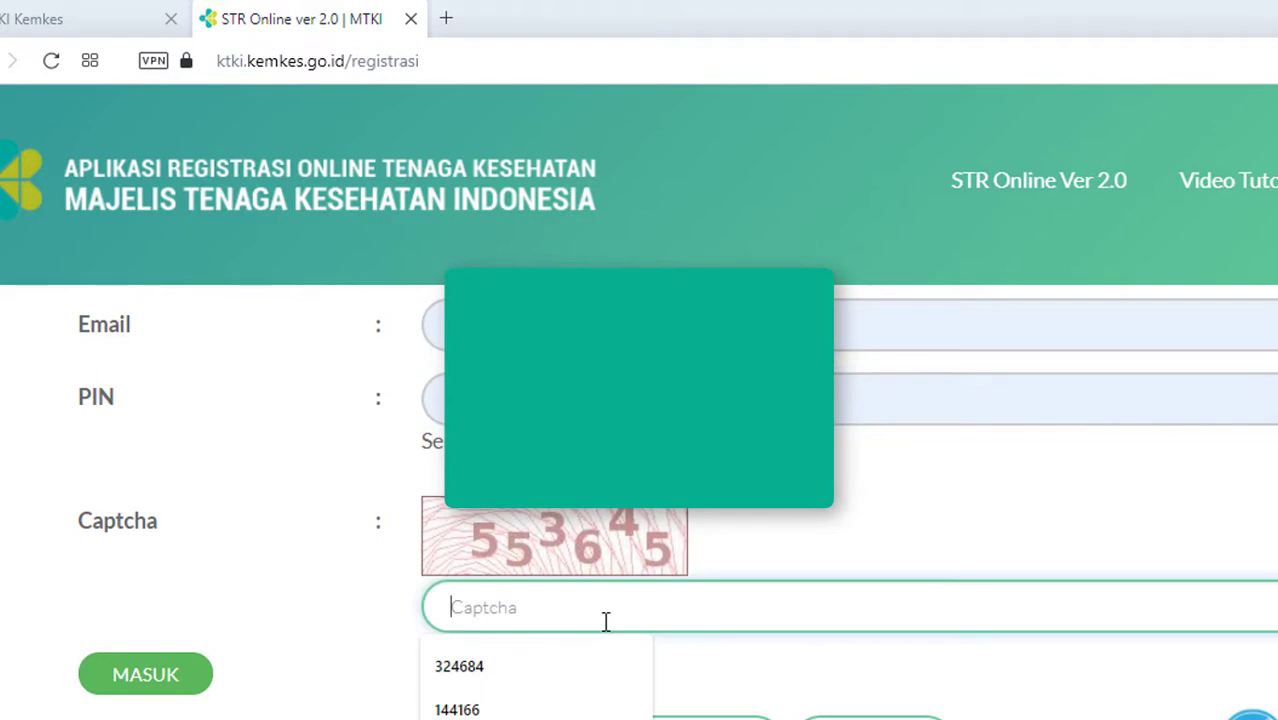
text(553)
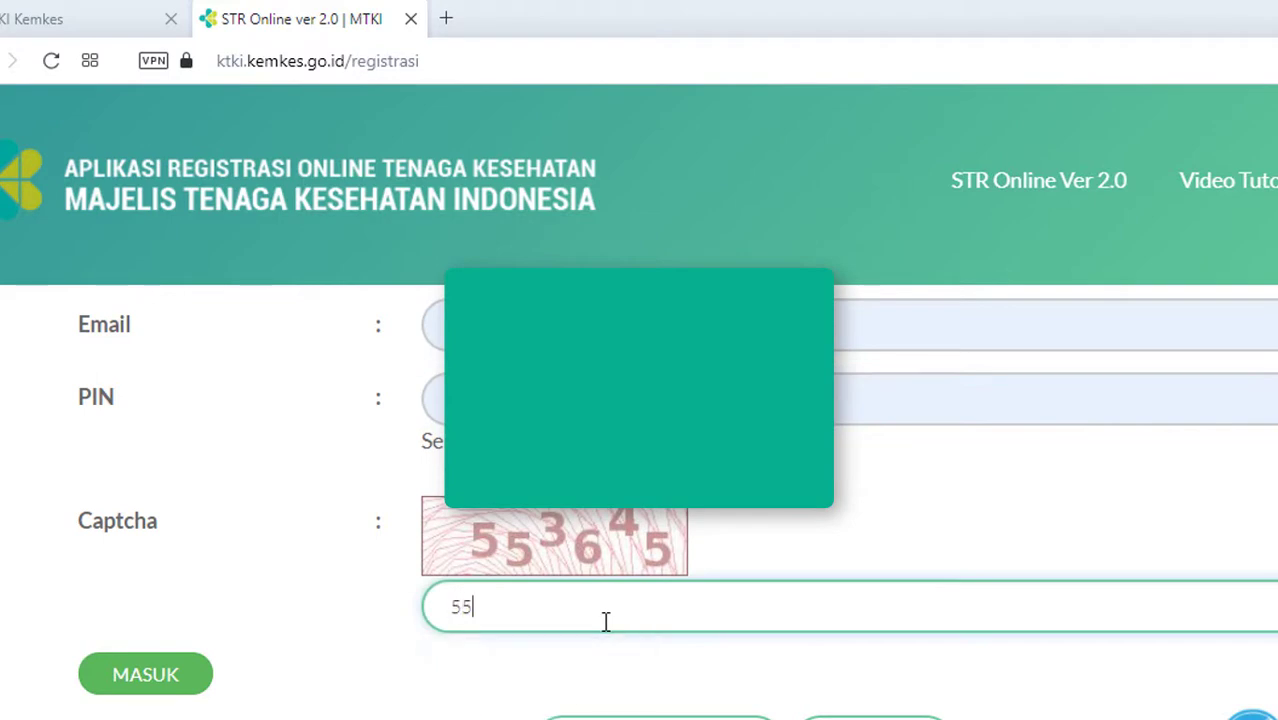
text(645)
click(190, 680)
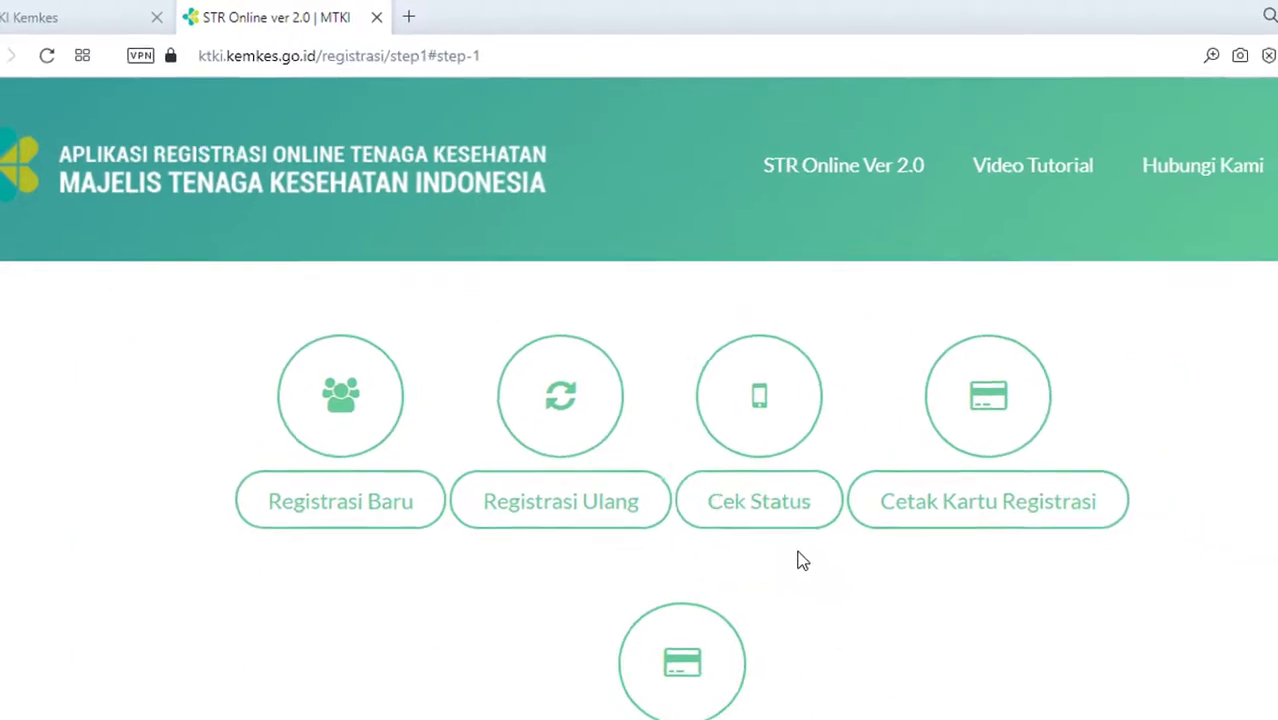
Check the registration status and review the approval page
click(714, 482)
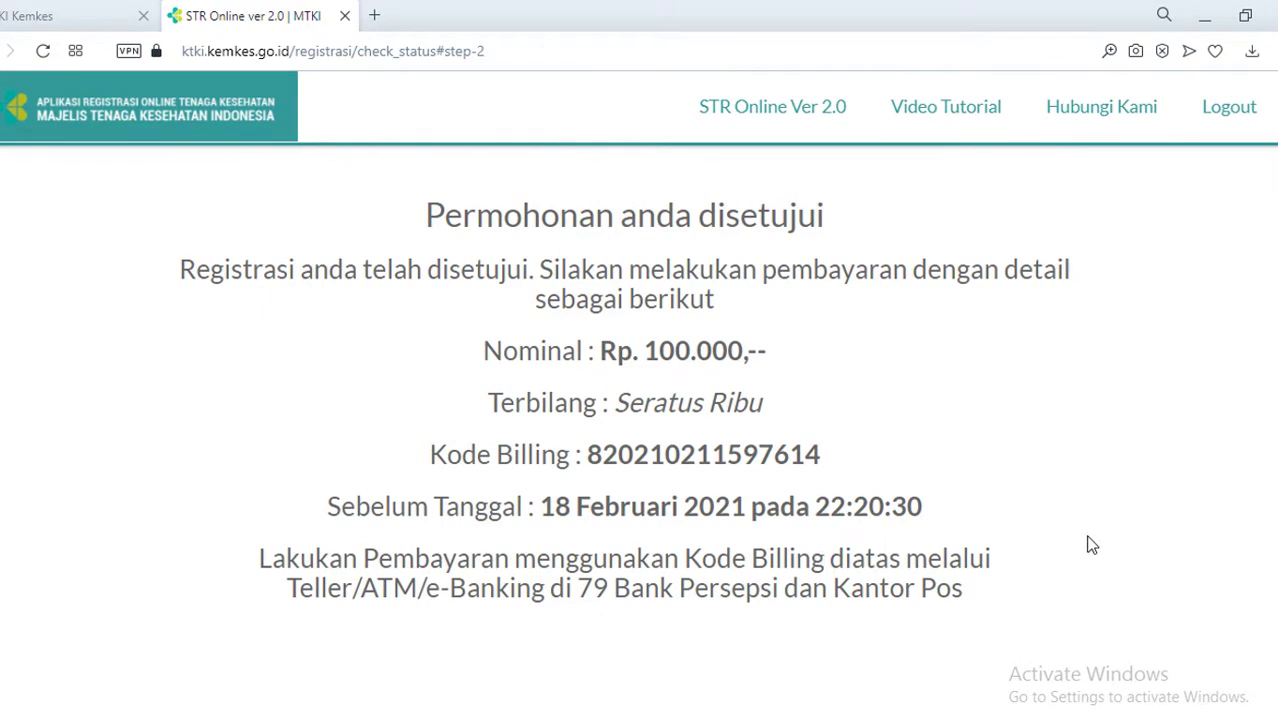
scroll(558, 337, up, 2)
scroll(365, 240, up, 1)
scroll(482, 354, down, 2)
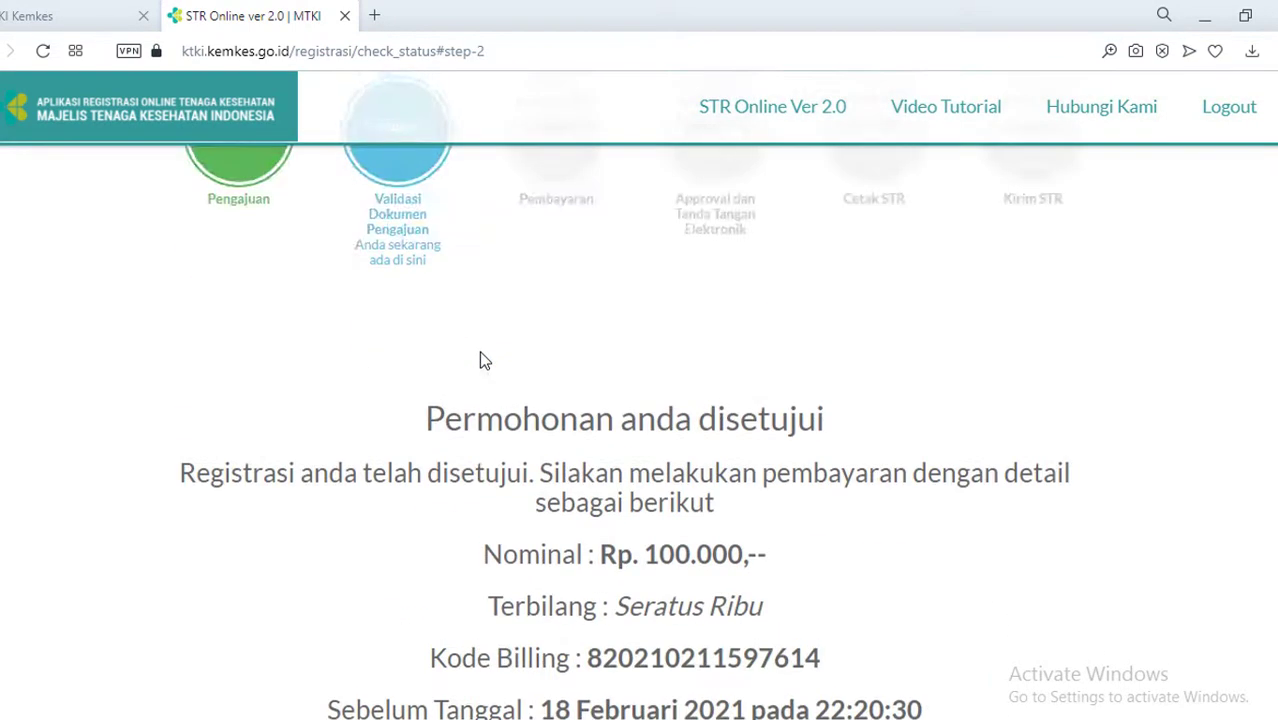
scroll(481, 353, down, 1)
scroll(466, 357, down, 1)
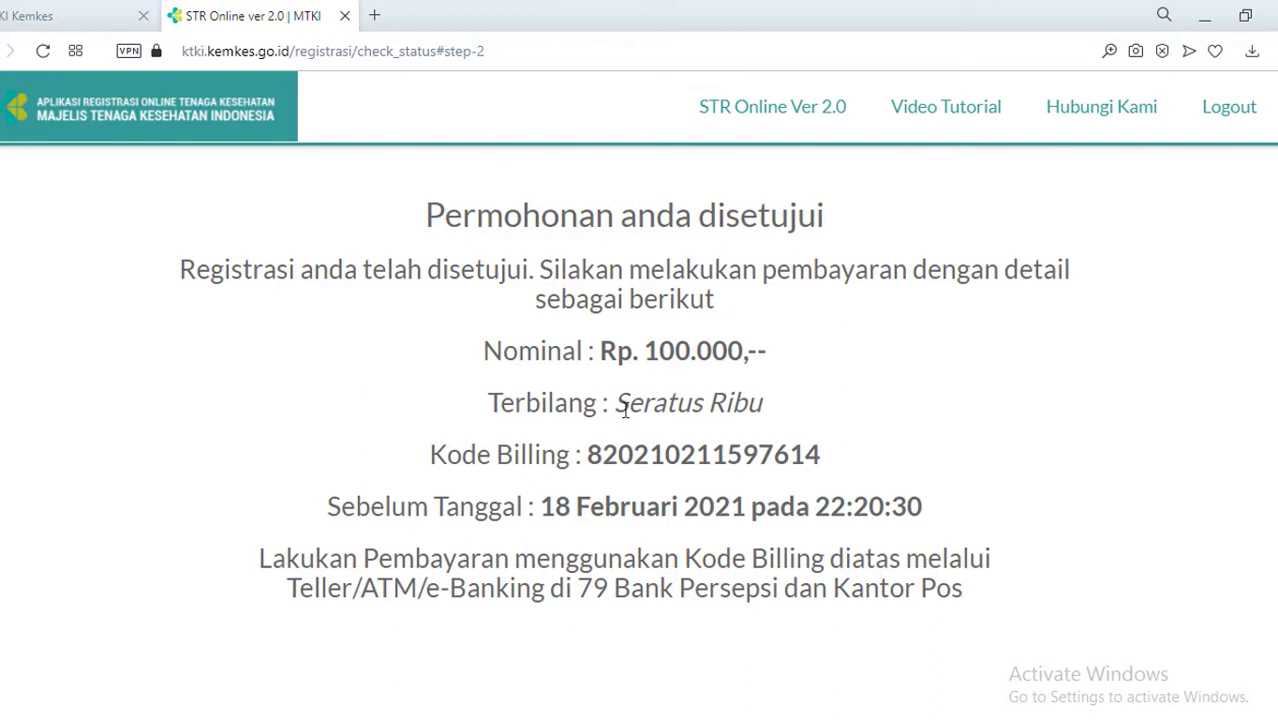
Highlight the Rp. 100.000 (Seratus Ribu) amount, the Kode Billing number and the payment deadline
drag(616, 402, 763, 398)
drag(588, 456, 824, 452)
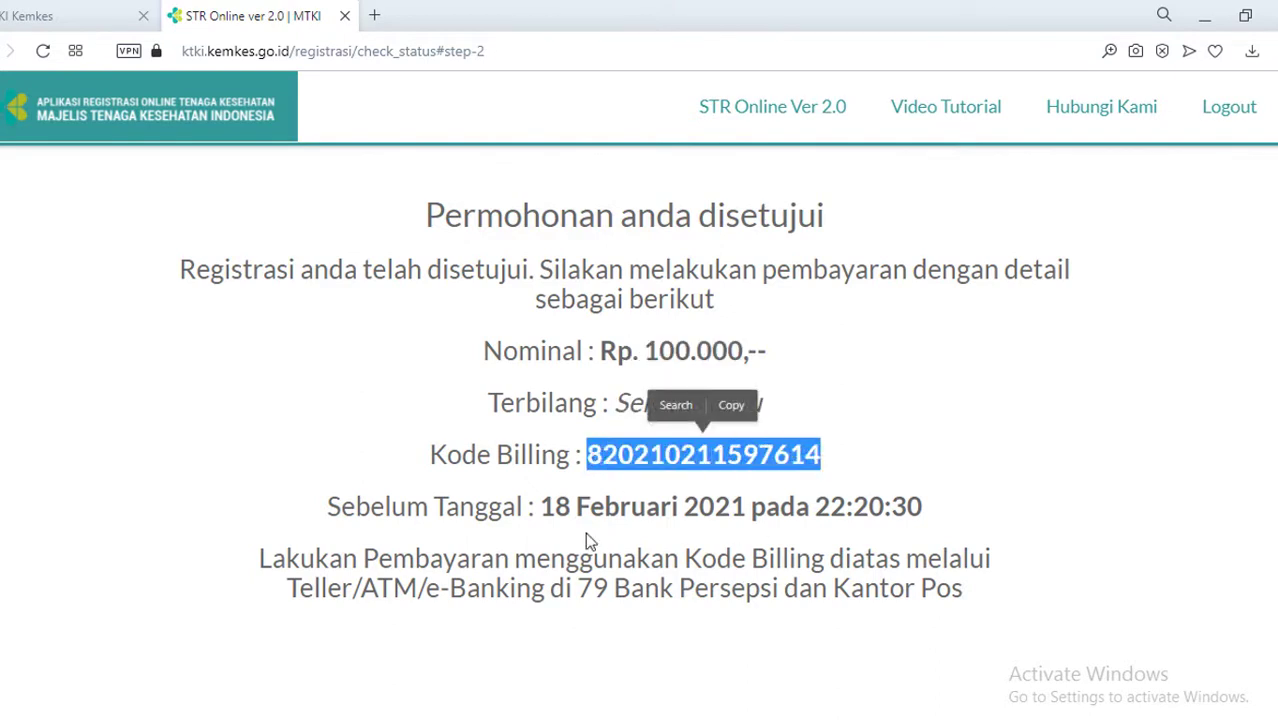
drag(549, 507, 768, 507)
click(985, 516)
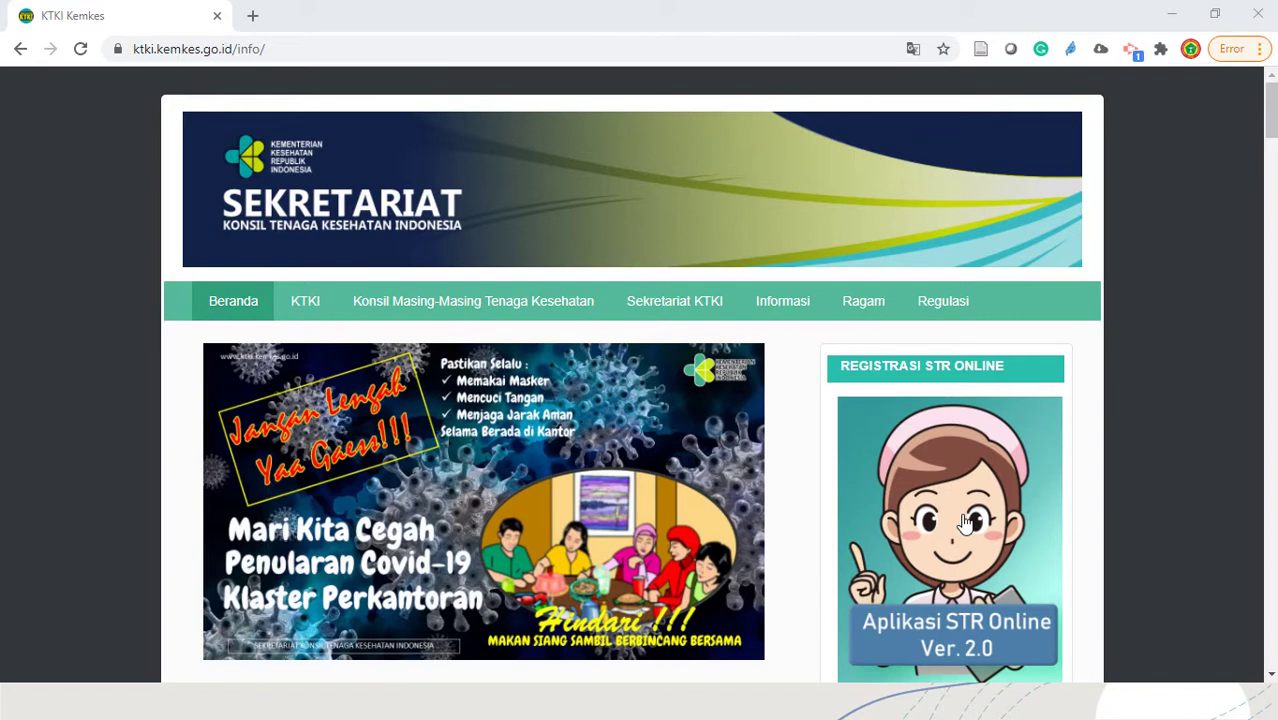
Open Aplikasi STR Online in a new tab and acknowledge the notice
click(965, 522)
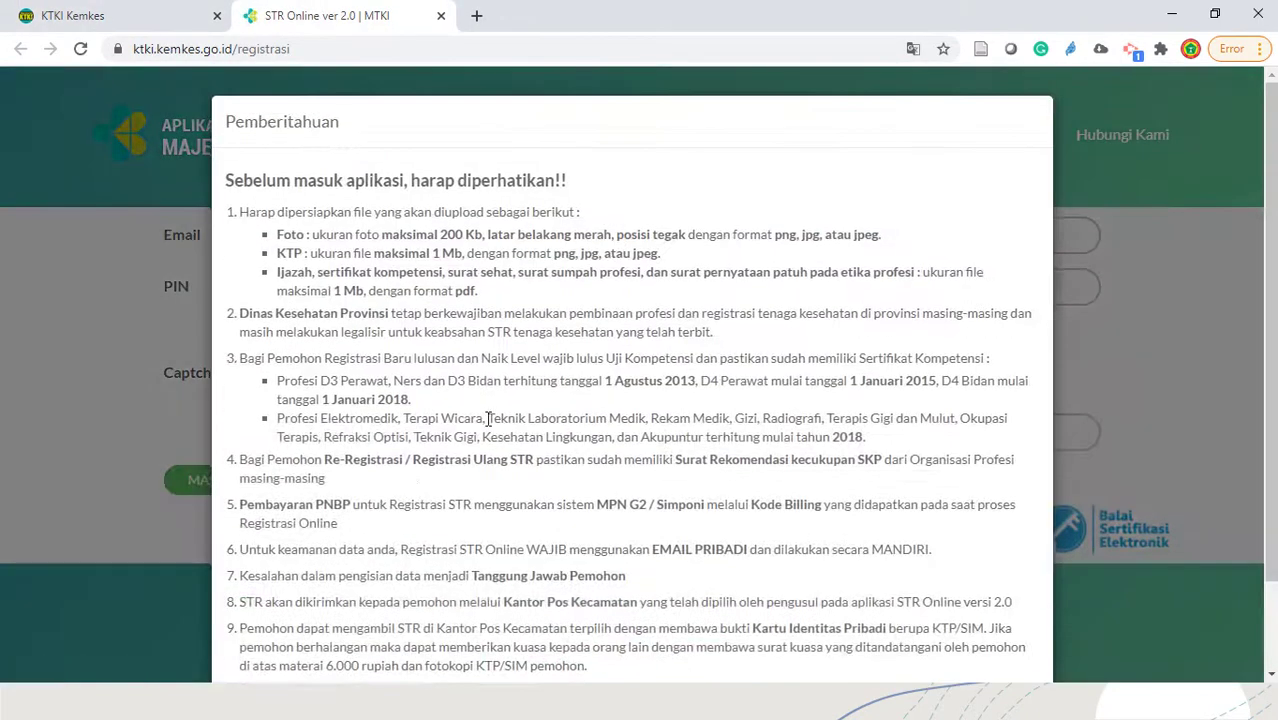
scroll(493, 420, down, 1)
click(266, 598)
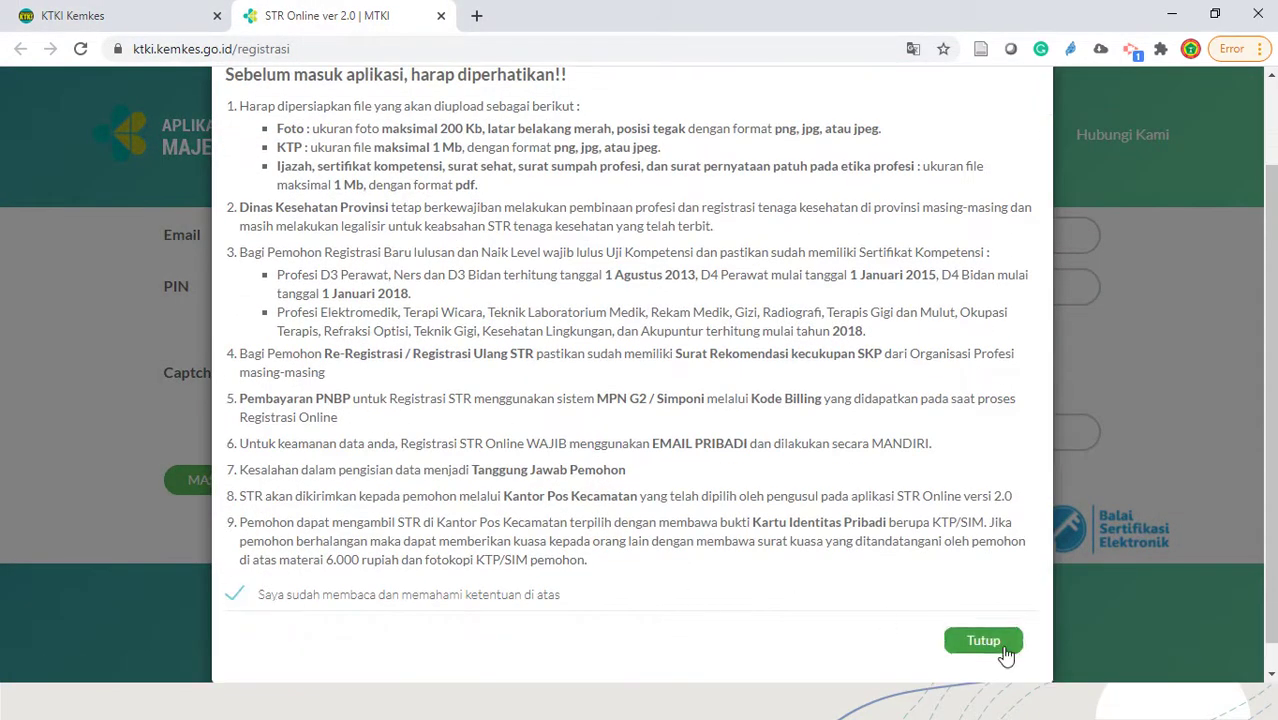
click(983, 641)
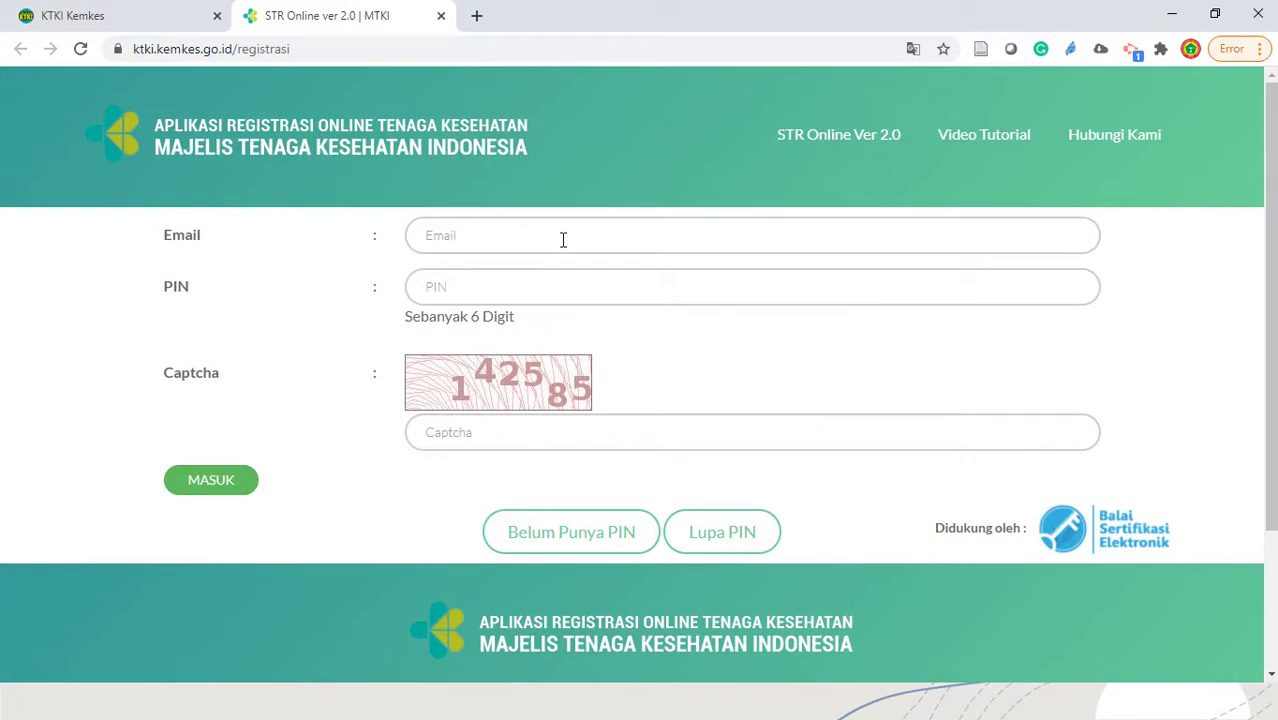
Log in with the saved email and PIN plus the captcha code
click(563, 240)
text(i)
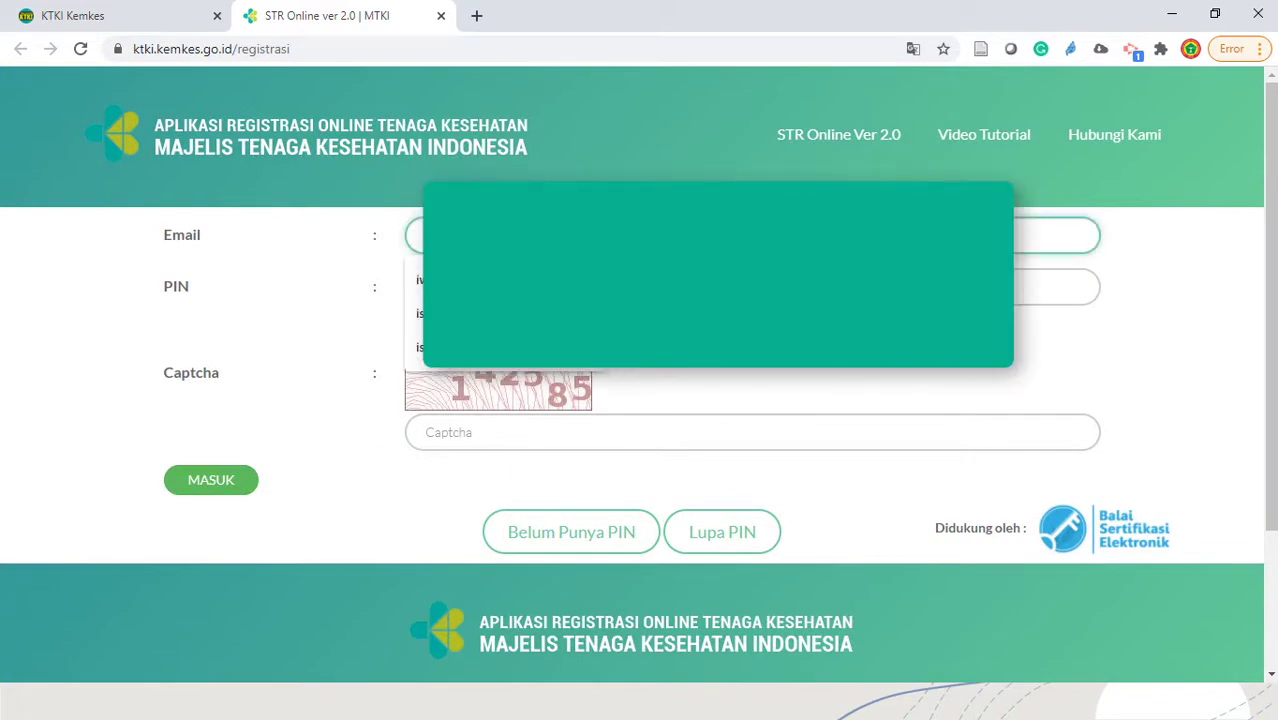
click(505, 280)
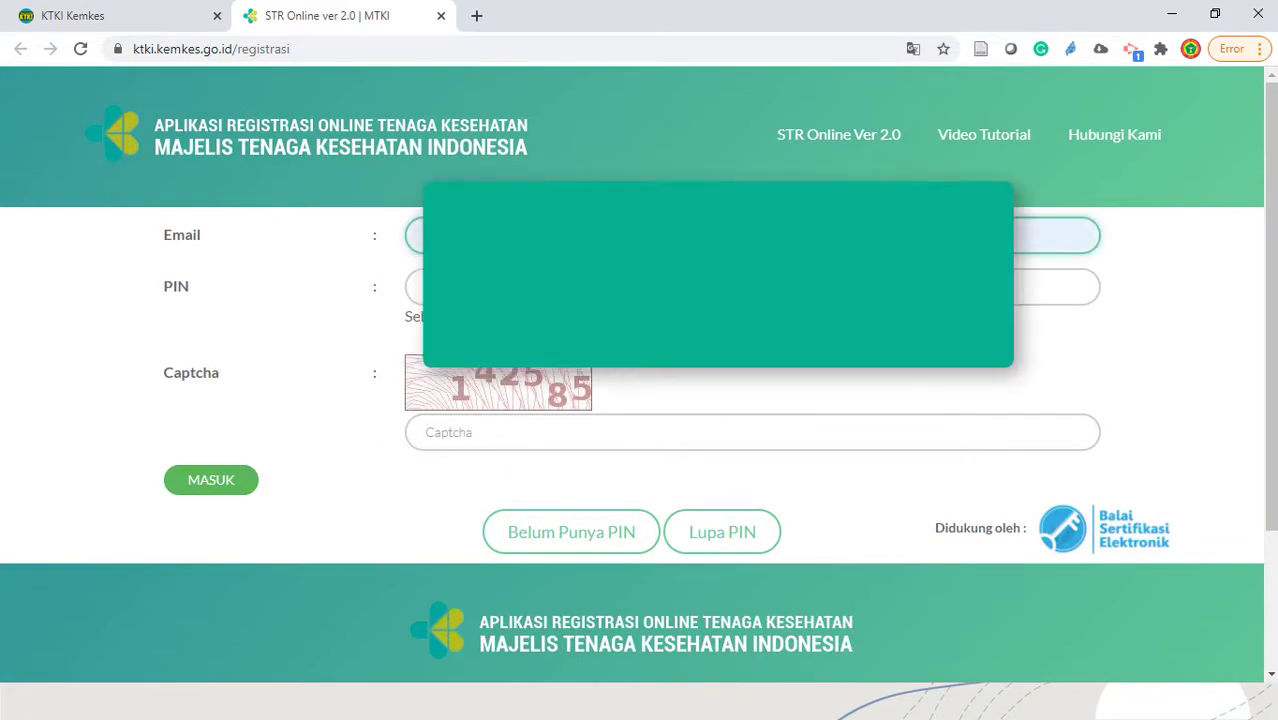
click(520, 288)
text(i)
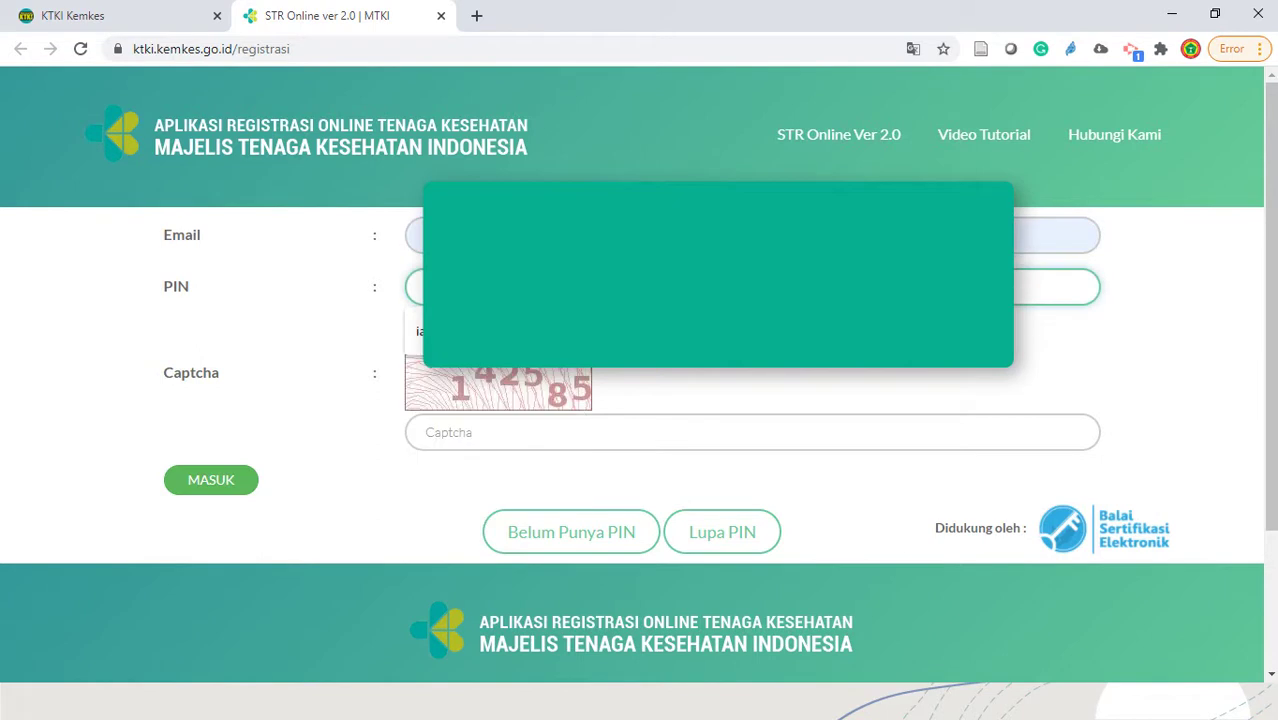
click(520, 330)
click(518, 434)
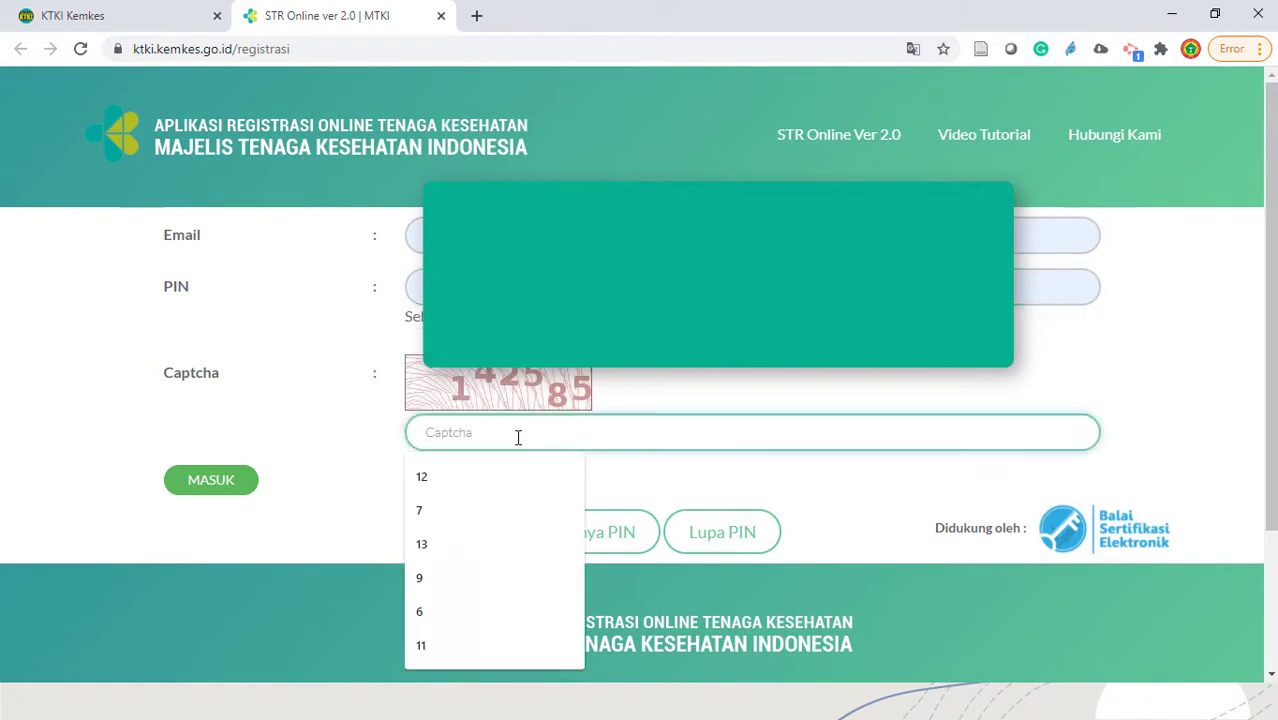
text(142585)
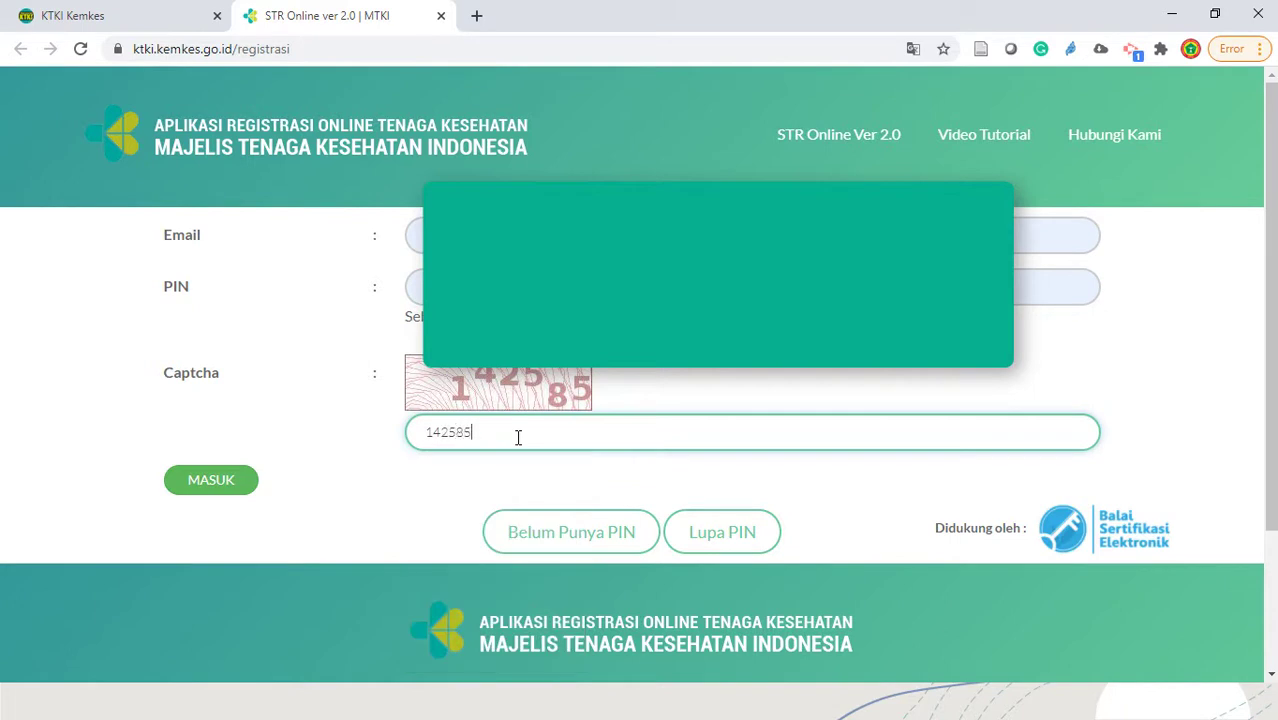
click(222, 497)
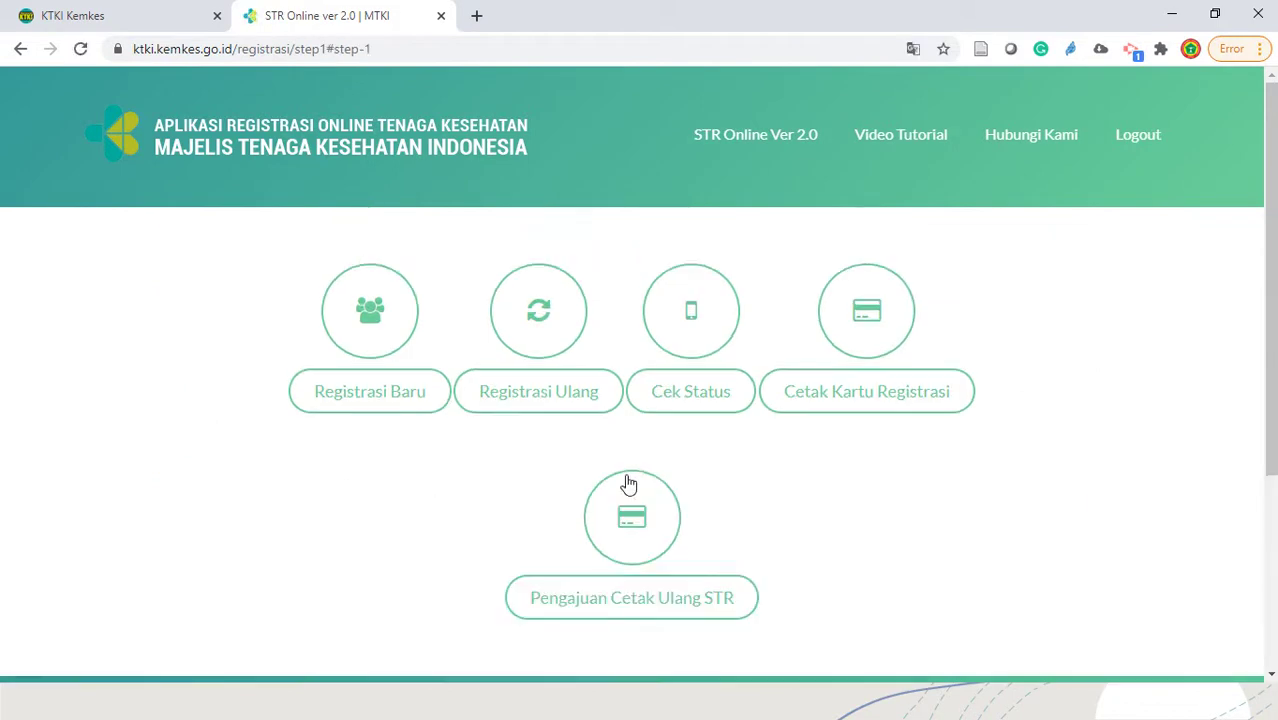
Confirm the paid application awaits e-signature approval, then try printing the registration card, which isn't found
click(702, 408)
scroll(835, 490, up, 2)
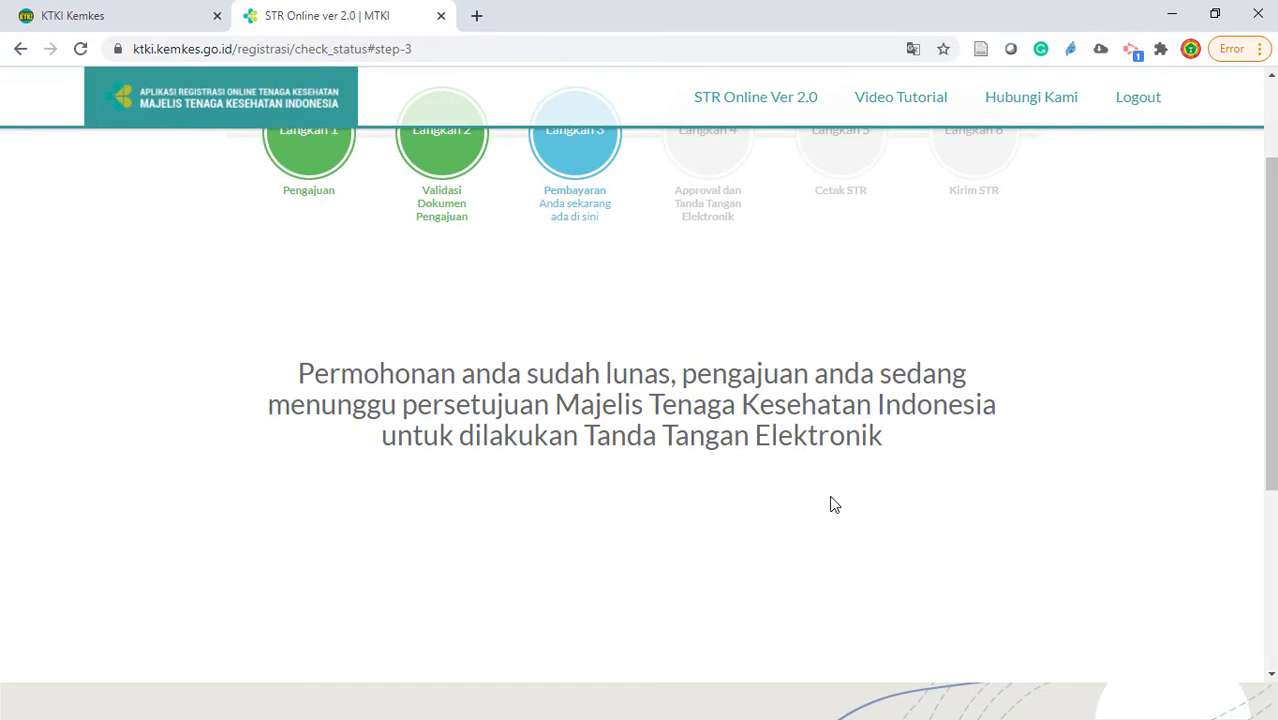
scroll(835, 505, up, 1)
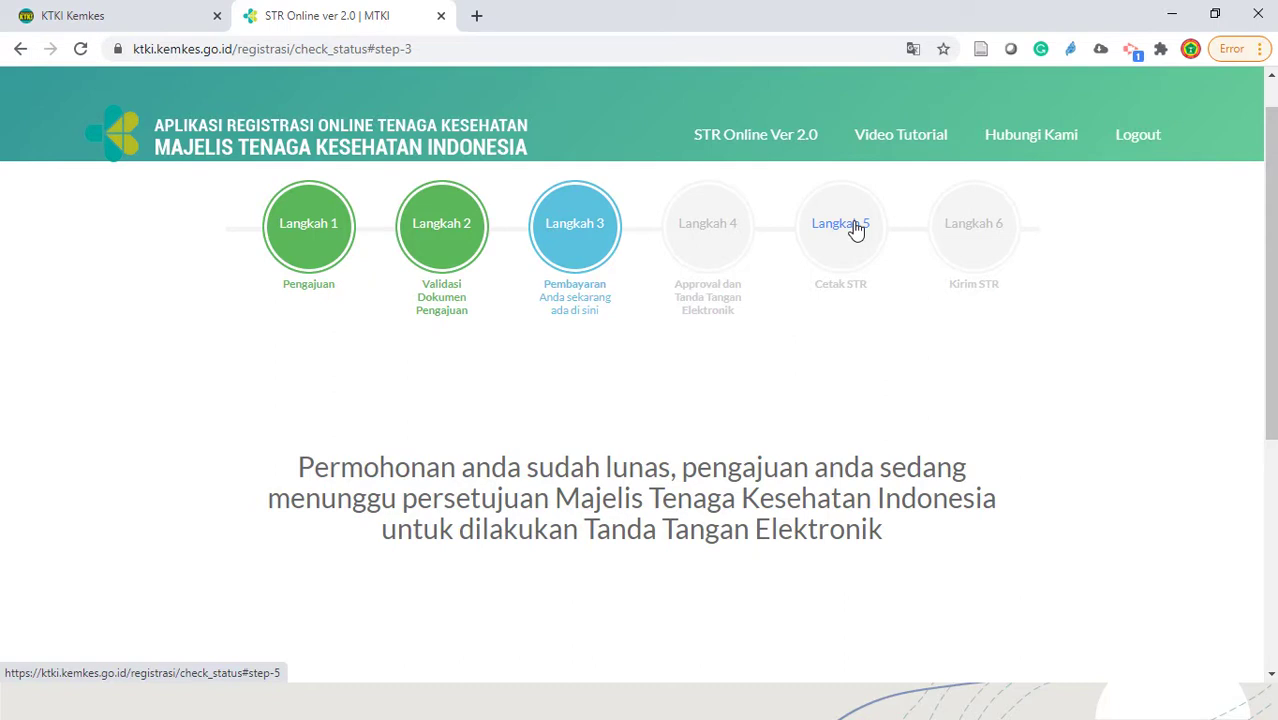
scroll(656, 305, down, 3)
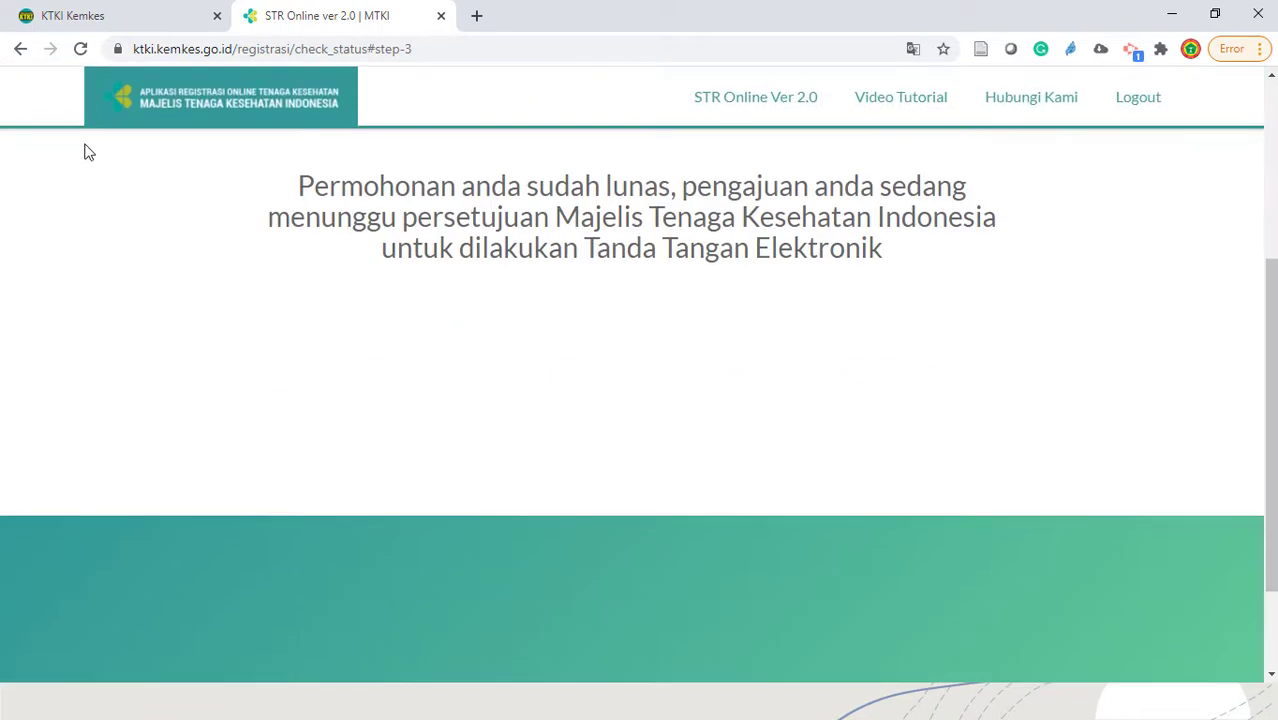
click(25, 56)
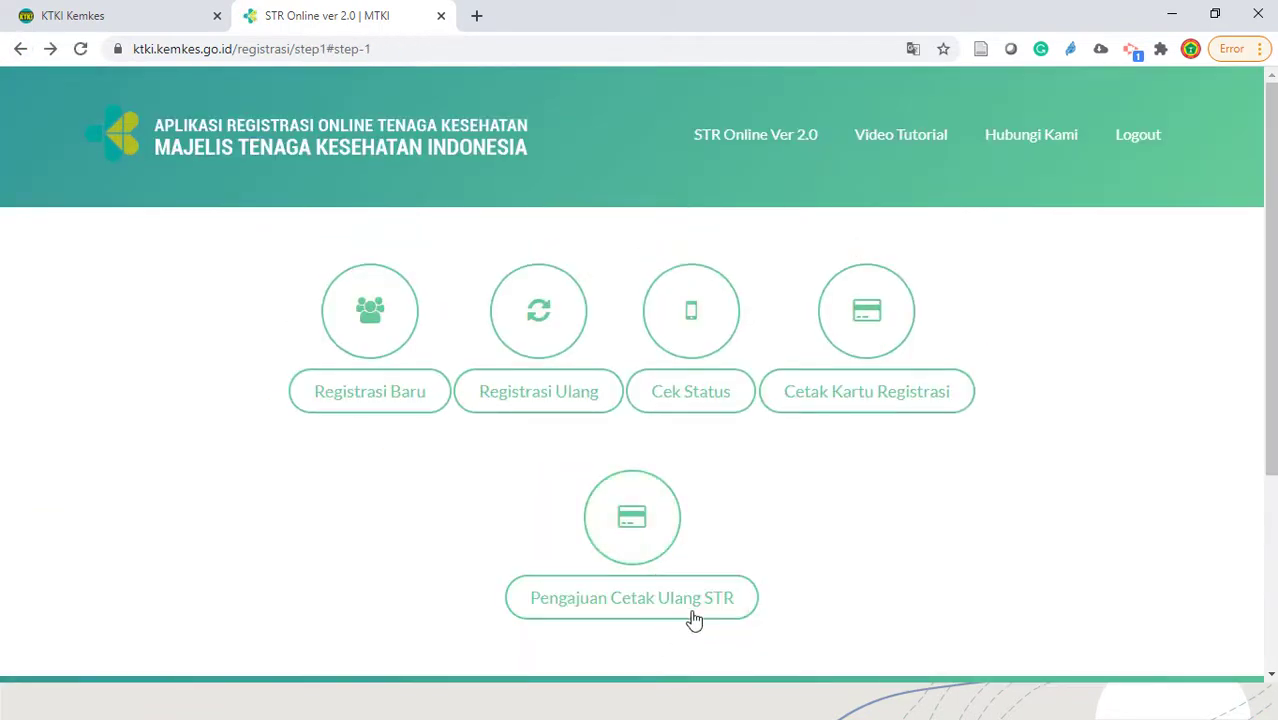
click(884, 404)
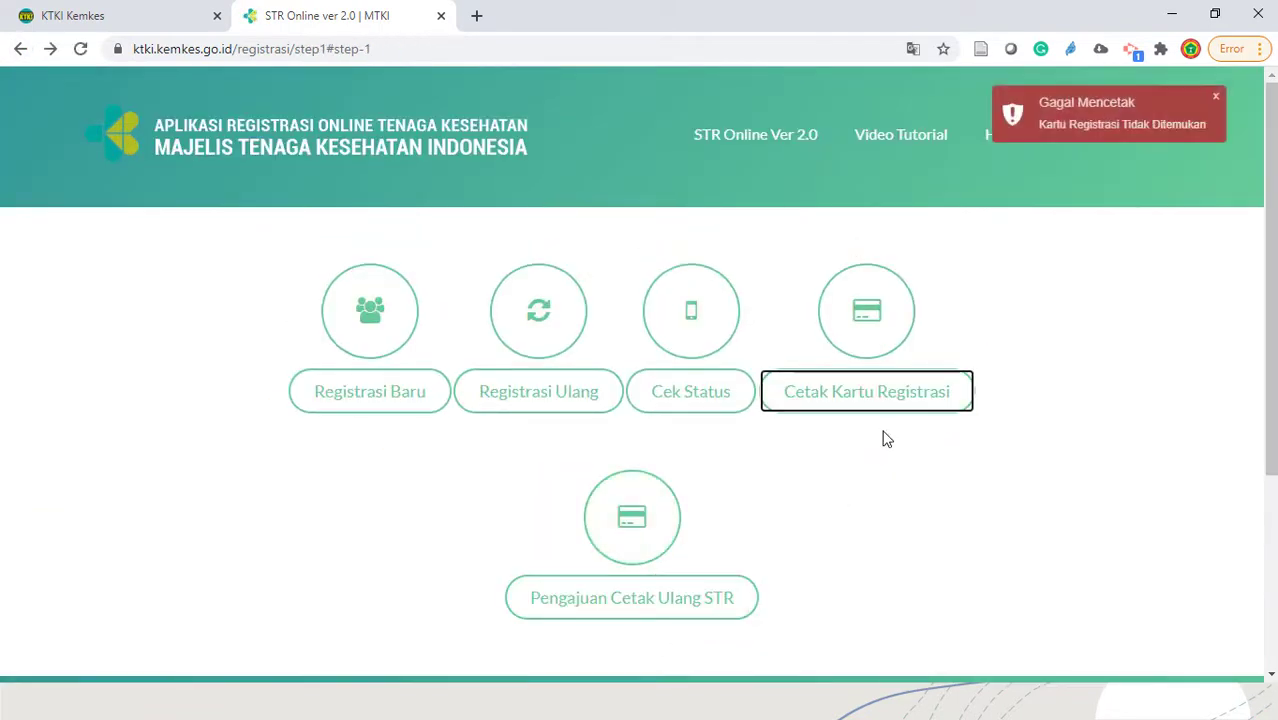